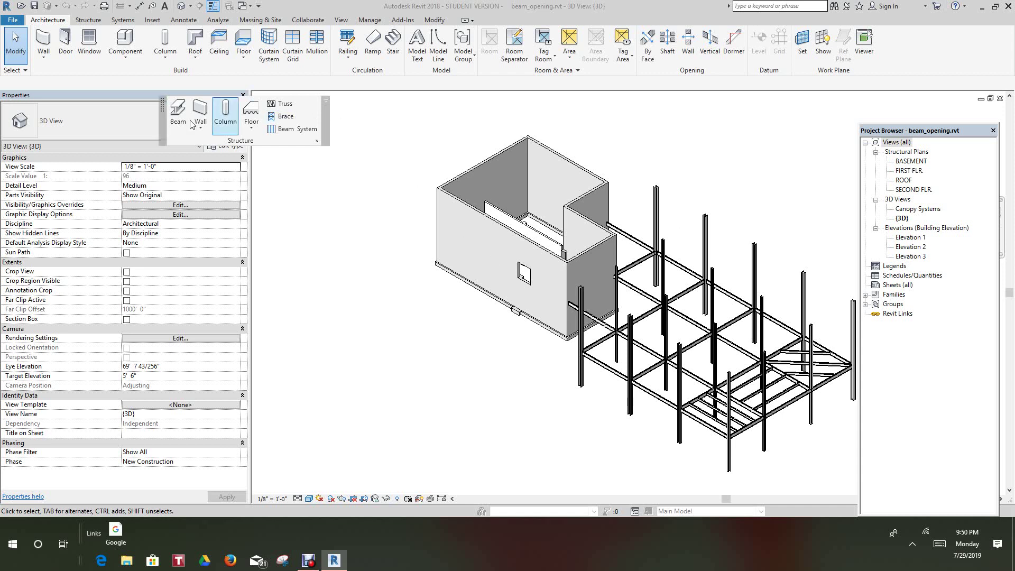
Dock the floating Structure panel back into the ribbon and zoom the model to fit (ZF).
left_click_drag(162, 132, 160, 91)
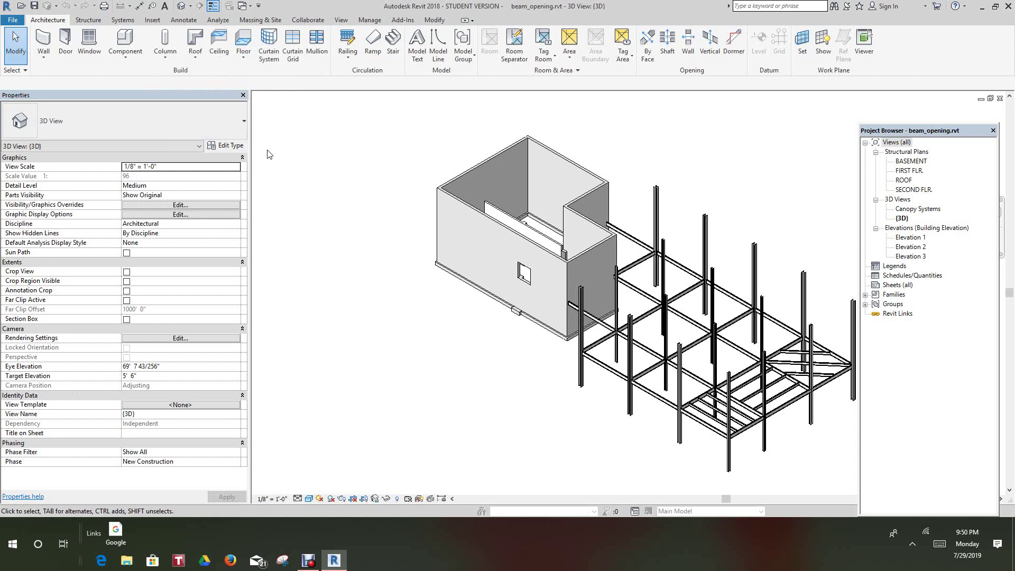
key("z")
key("f")
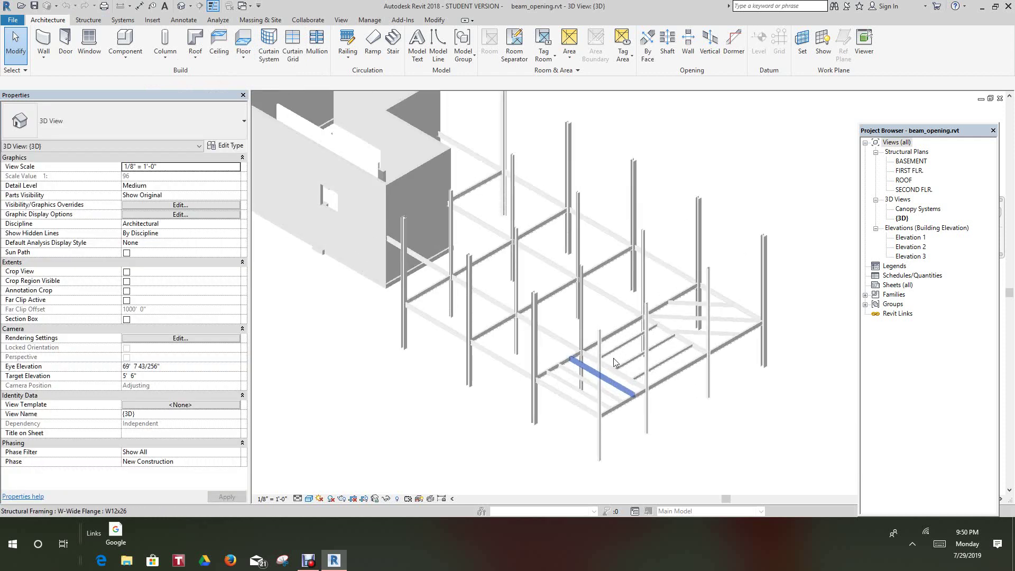
Drag the Project Browser lower so the ViewCube beside the model is visible.
scroll(622, 389, "up", 3)
middle_click_drag(727, 192, 734, 199)
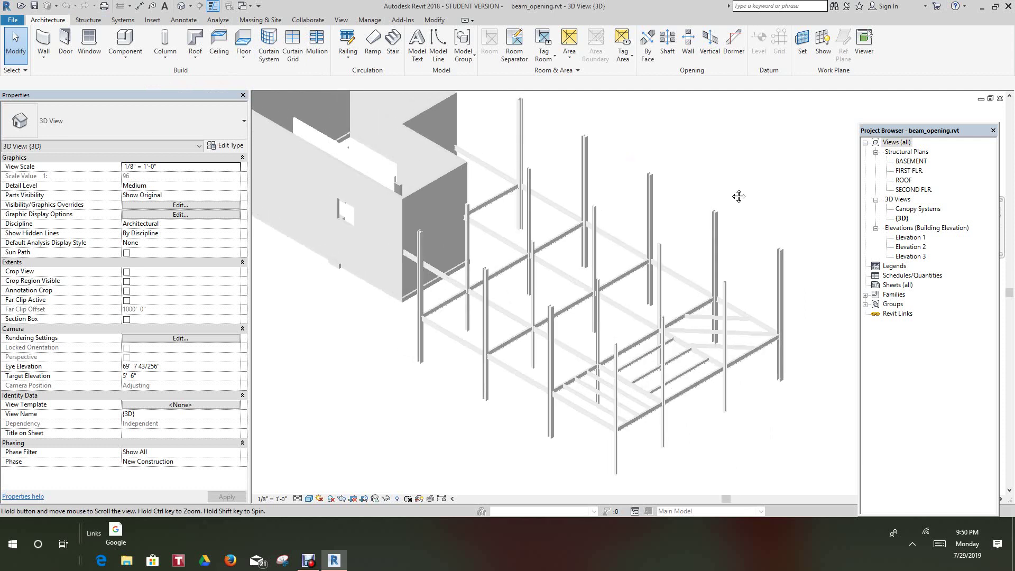
scroll(734, 199, "down", 2)
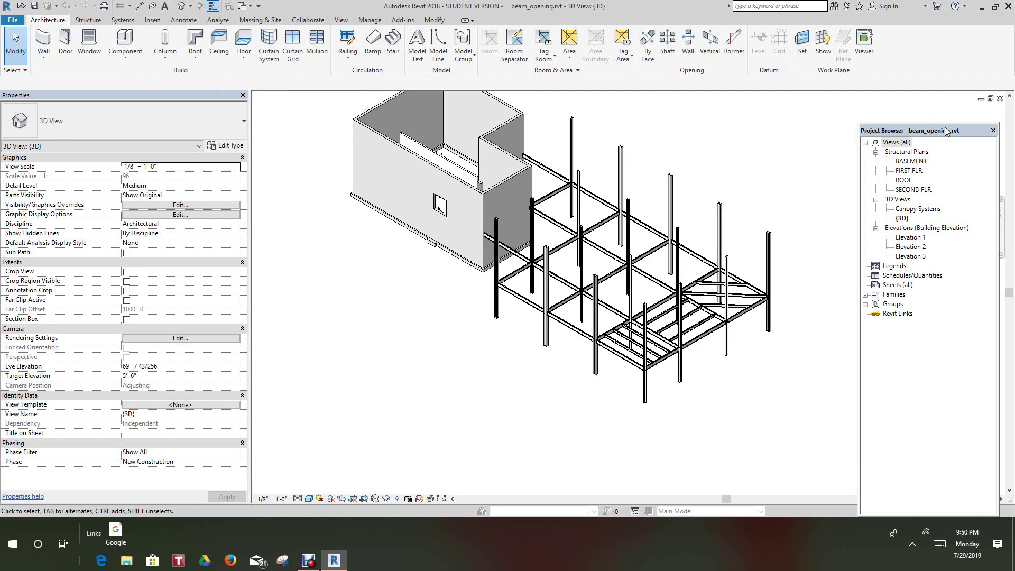
left_click_drag(946, 130, 932, 217)
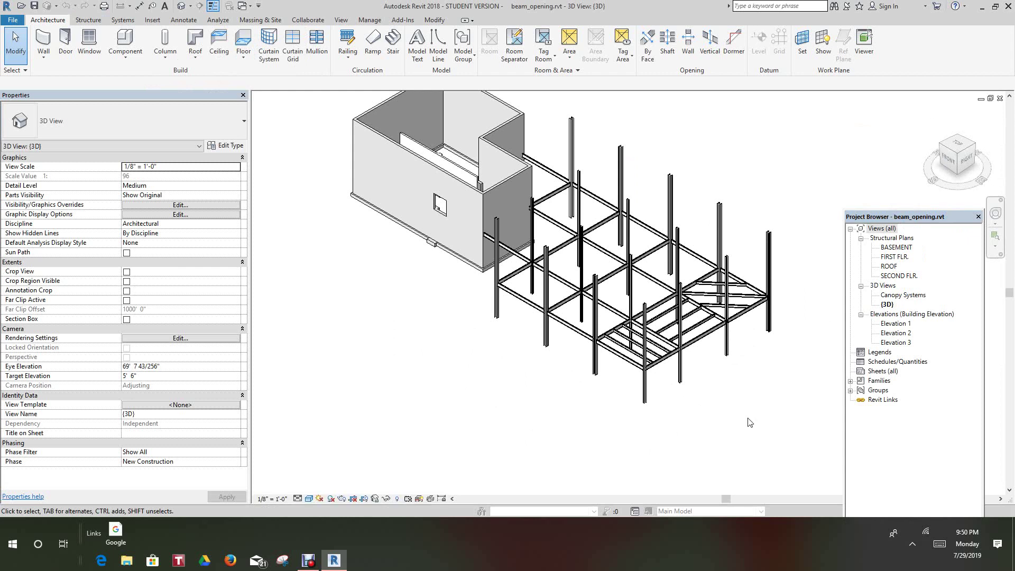
Turn the 3D view to the FRONT face and pan the steel framing back into view.
left_click(952, 158)
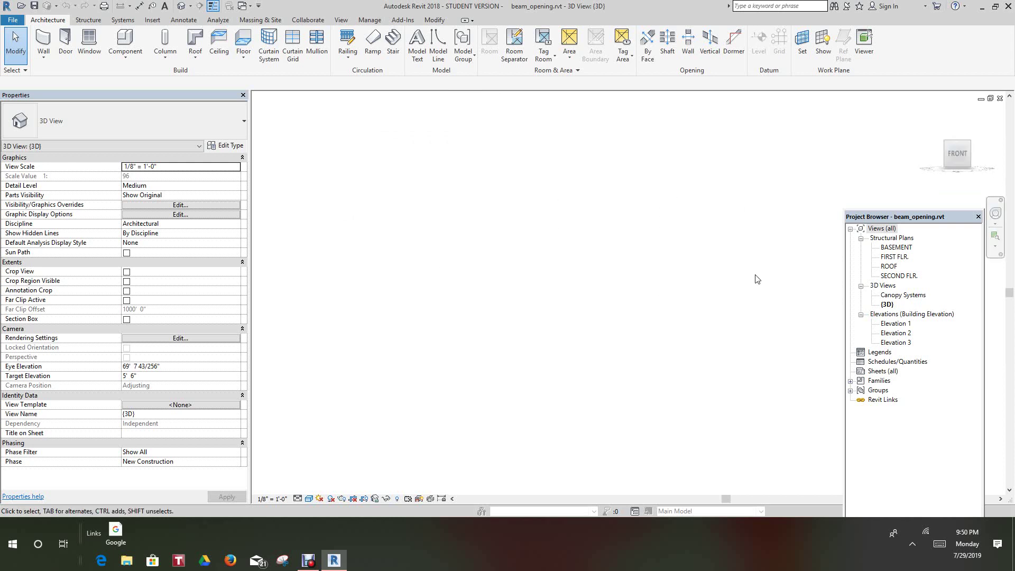
middle_click_drag(766, 340, 573, 358)
mouse_move(580, 312)
middle_mouse_down()
mouse_move(584, 347)
mouse_move(585, 319)
middle_mouse_up()
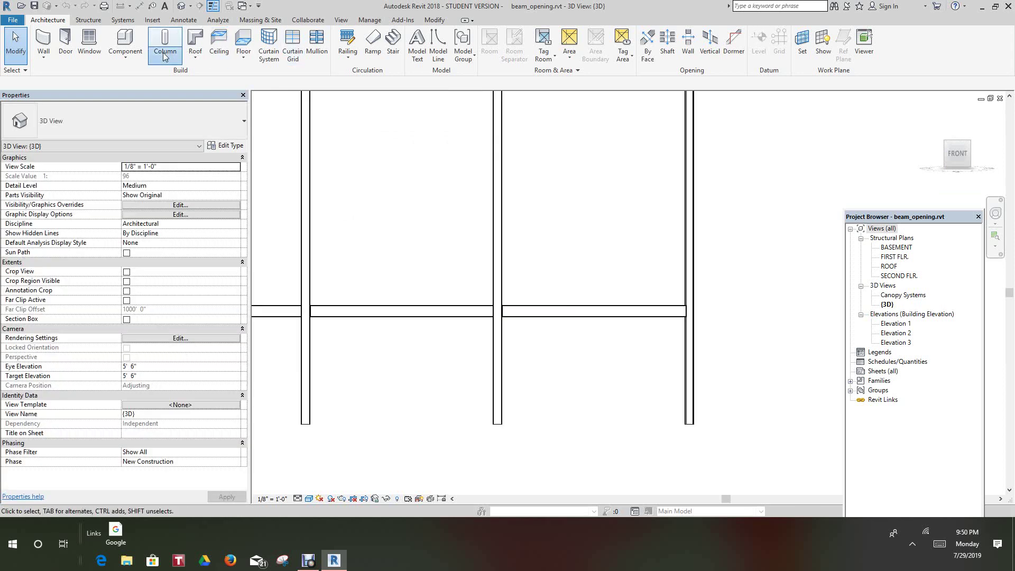
Start a Structure Opening By Face on the W18x35 beam face.
left_click(89, 20)
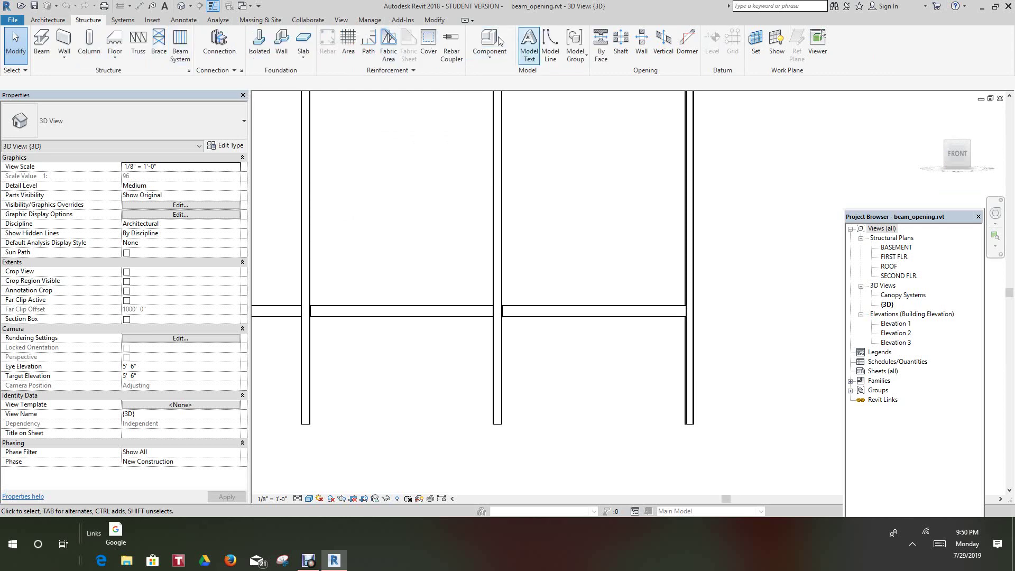
left_click(596, 47)
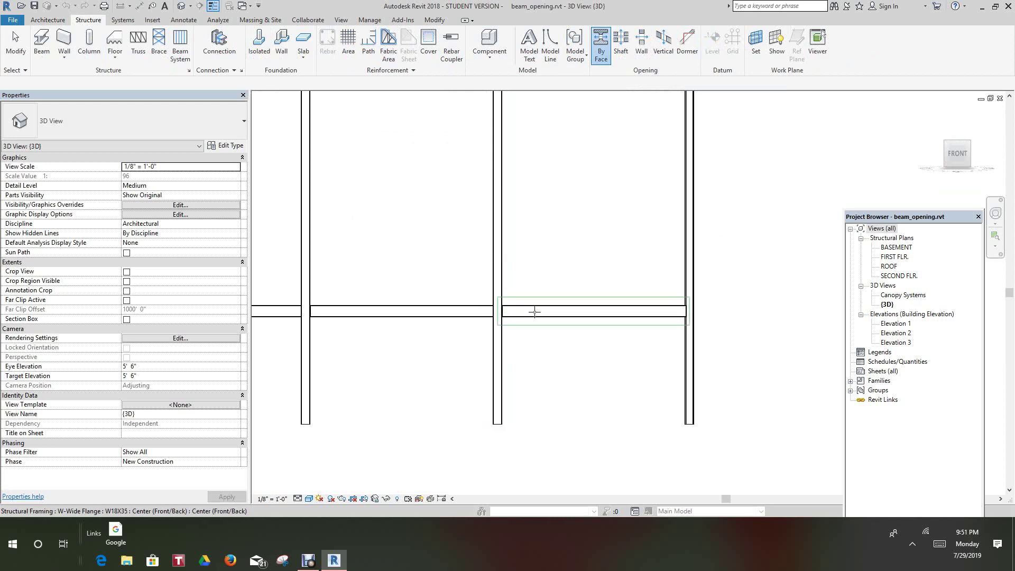
scroll(535, 312, "up", 2)
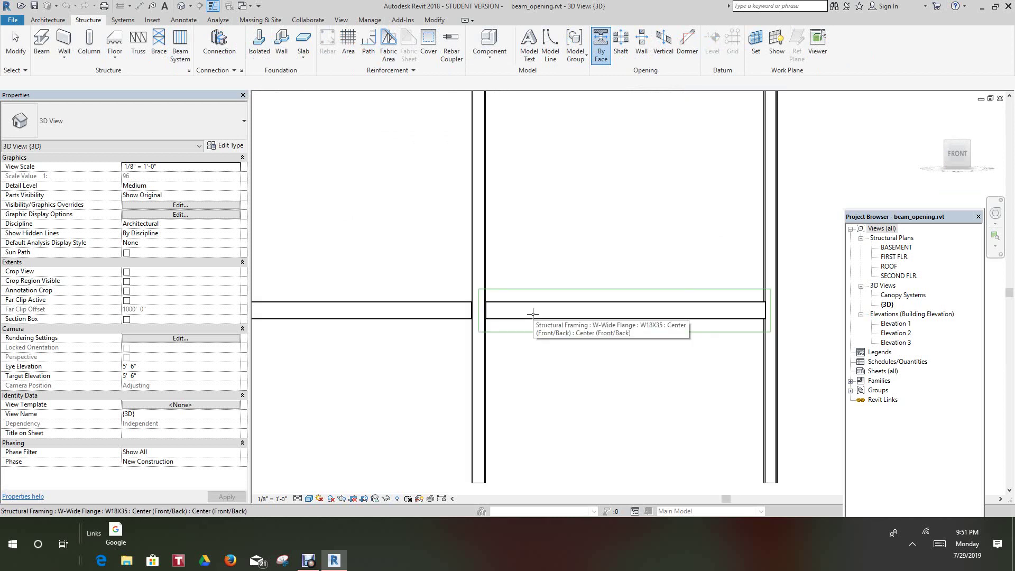
left_click(531, 314)
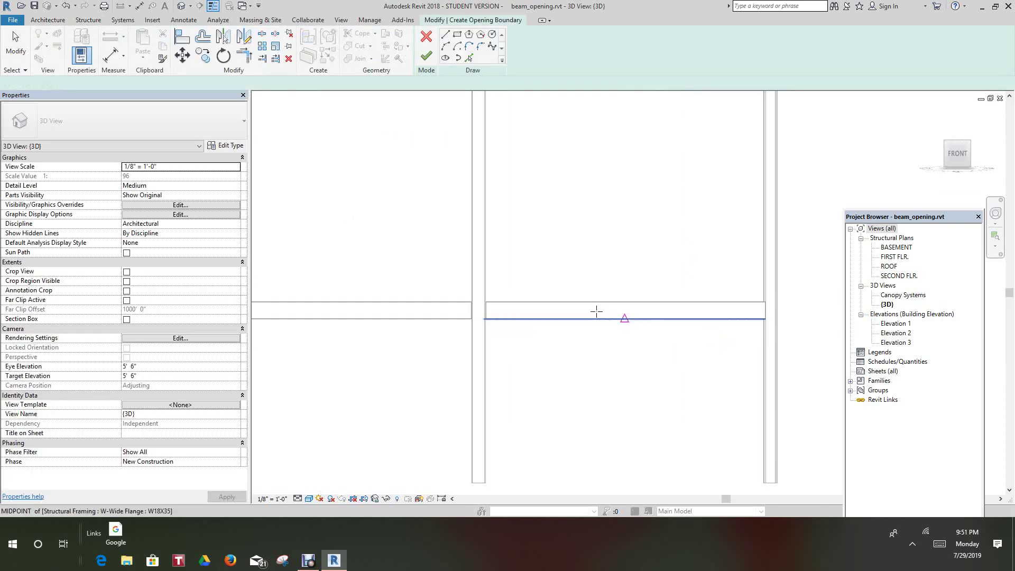
Choose the Rectangle boundary tool with a 0' 2" offset and a 0' 2" corner radius.
left_click(447, 44)
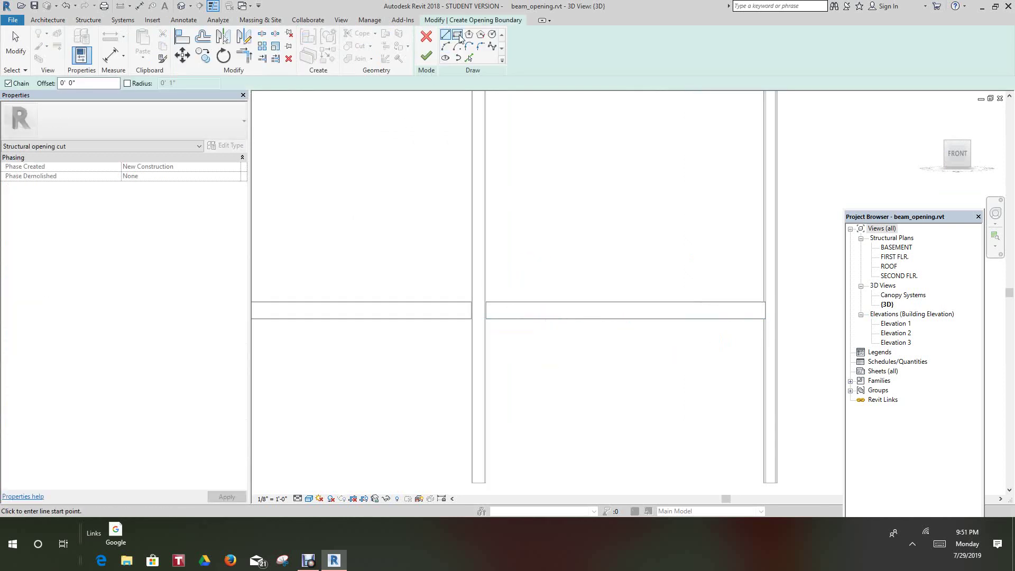
left_click(458, 35)
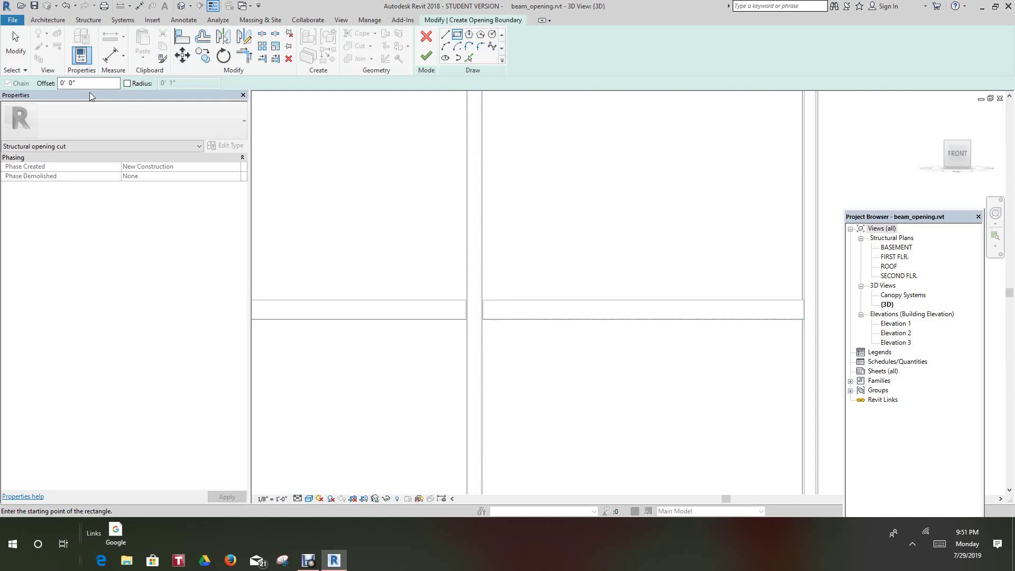
left_click(75, 86)
double_click(71, 84)
left_click(127, 84)
left_click(161, 84)
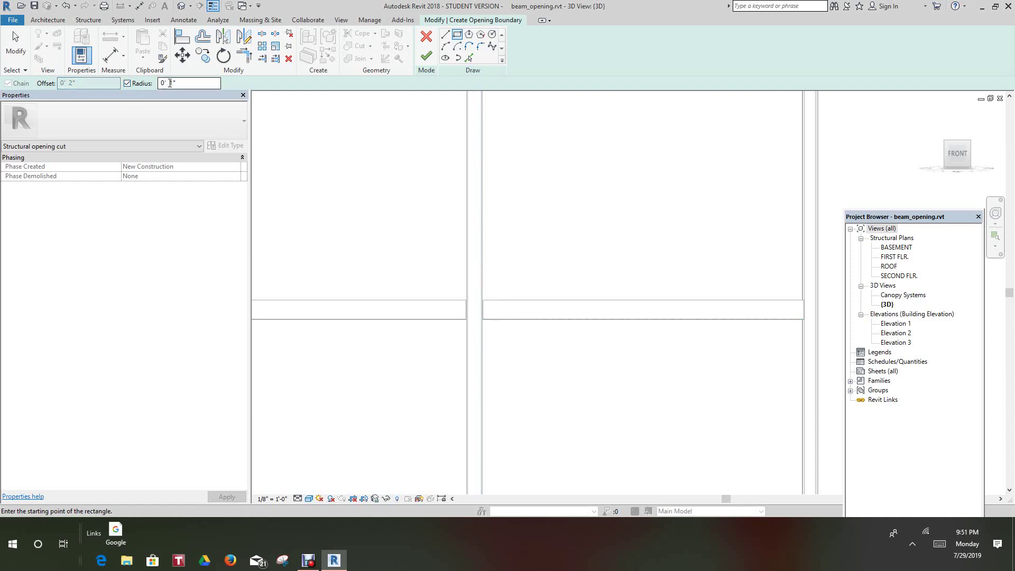
double_click(170, 84)
Place two diagonal corners on the beam for a rounded rectangle about 2'-6" long.
scroll(511, 316, "up", 1)
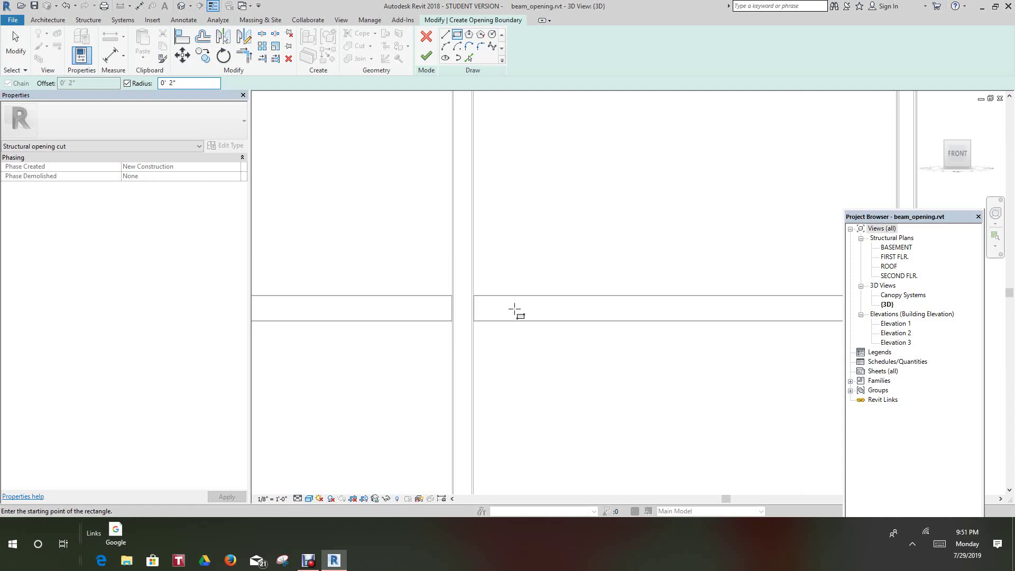
left_click(513, 315)
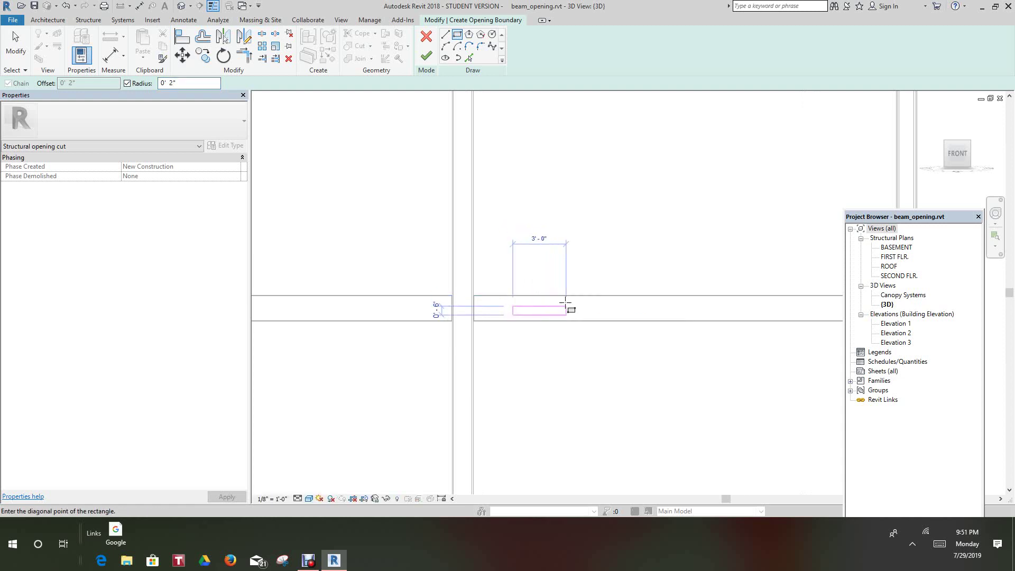
scroll(564, 303, "up", 1)
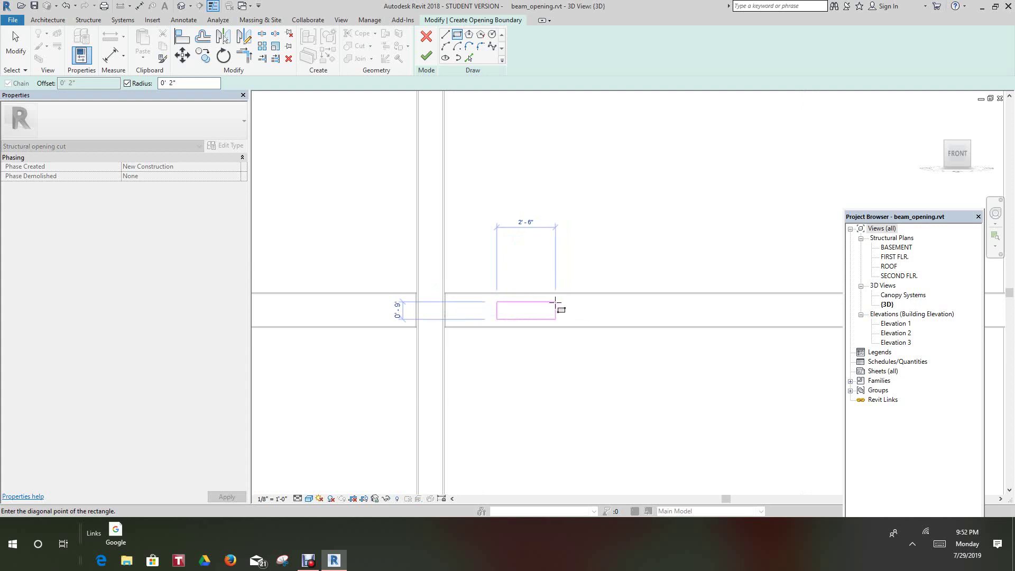
left_click(555, 303)
Cancel the rectangle tool twice and select the opening's bottom edge.
scroll(537, 317, "up", 2)
scroll(533, 318, "up", 3)
right_click(401, 185)
left_click(419, 189)
right_click(339, 129)
left_click(388, 136)
left_click(471, 295)
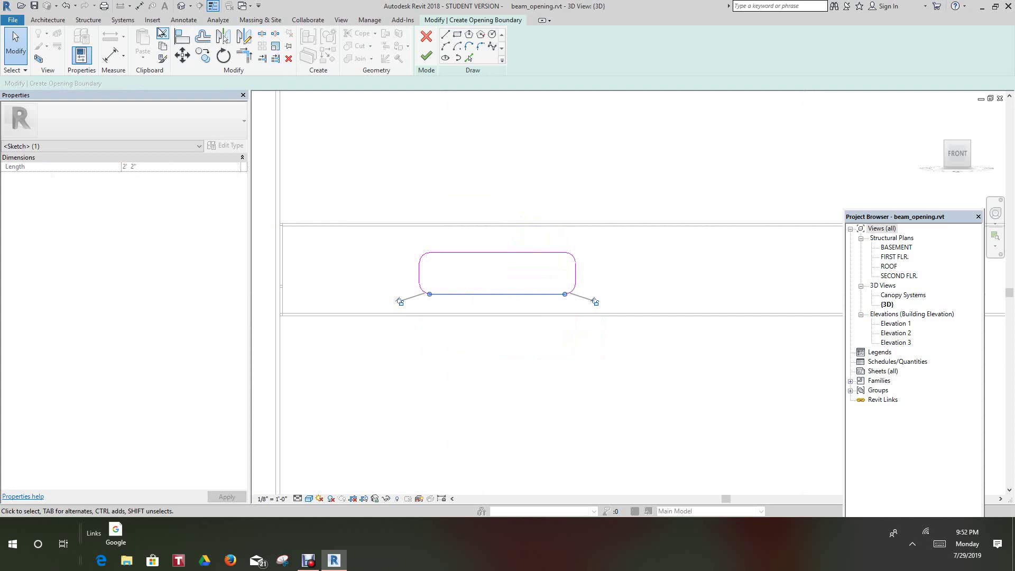
Dimension the opening's 0'-8" height, discarding the extra dimension attempts.
left_click(139, 6)
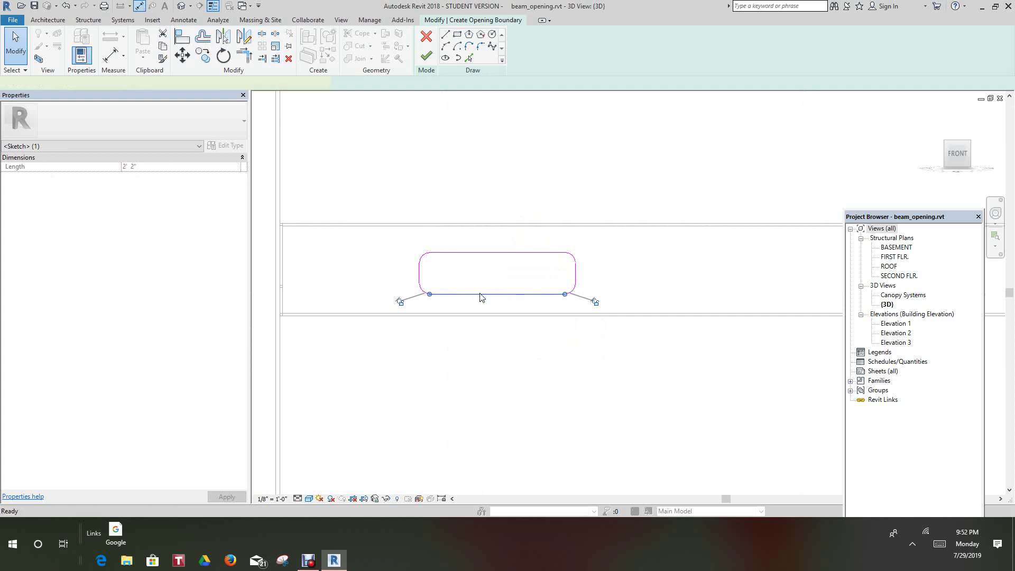
left_click(492, 252)
left_click(382, 141)
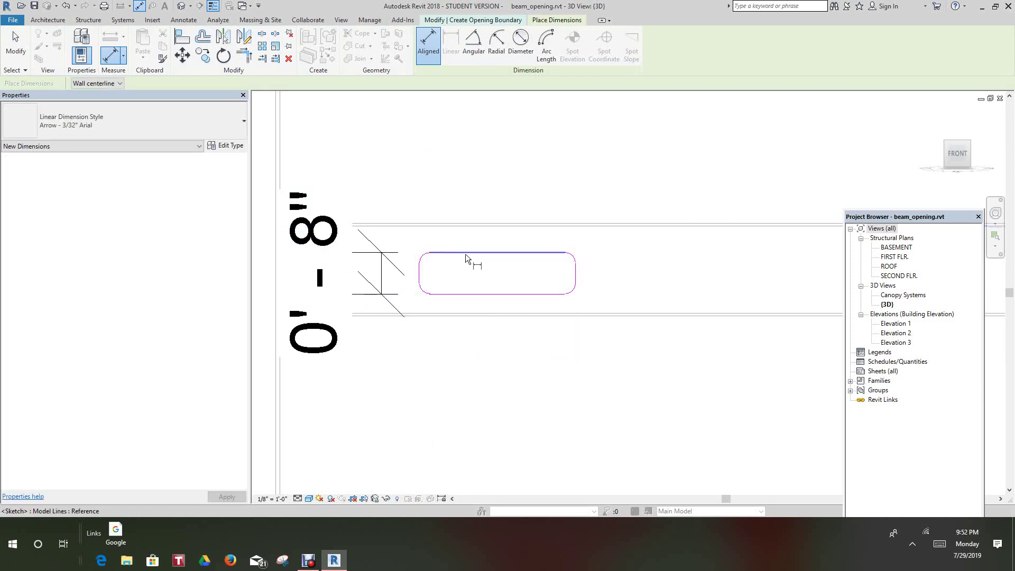
left_click(464, 253)
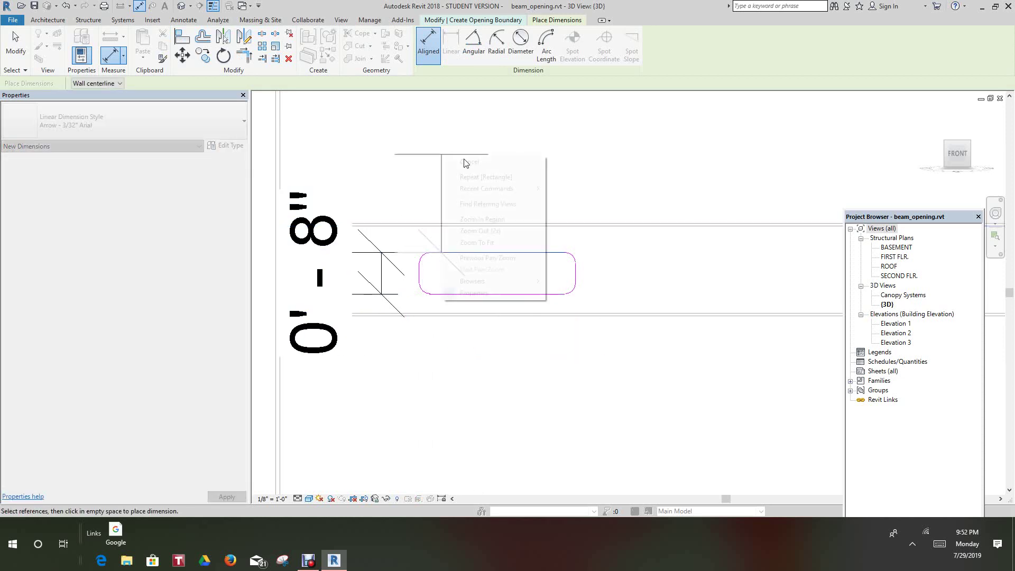
right_click(442, 156)
left_click(469, 162)
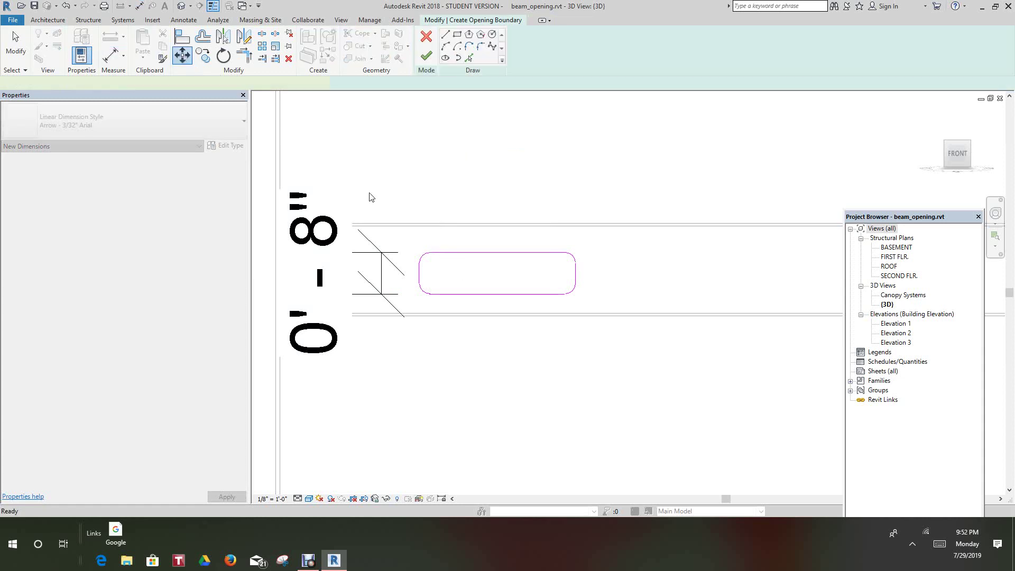
left_click(455, 252)
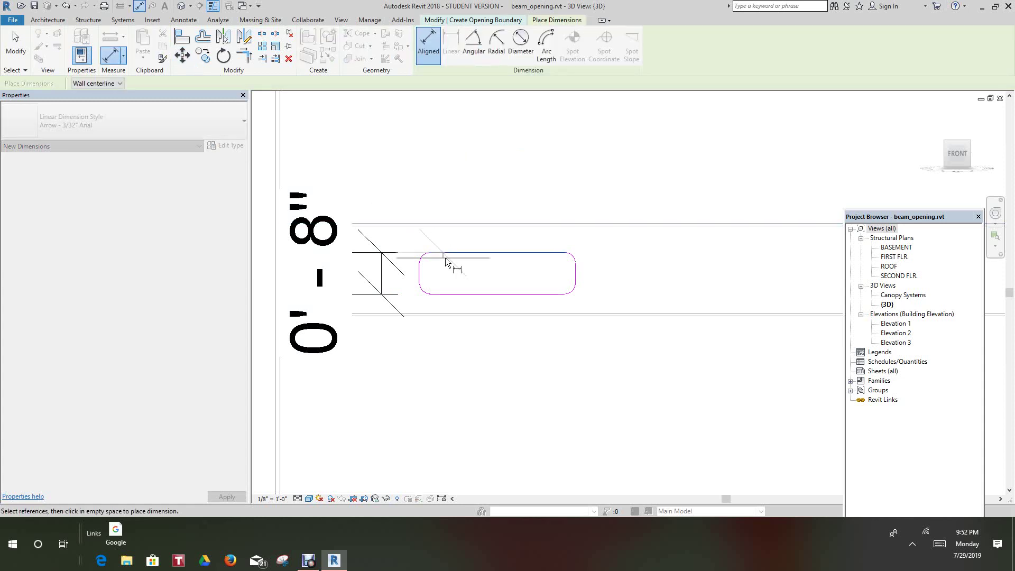
right_click(434, 168)
left_click(458, 174)
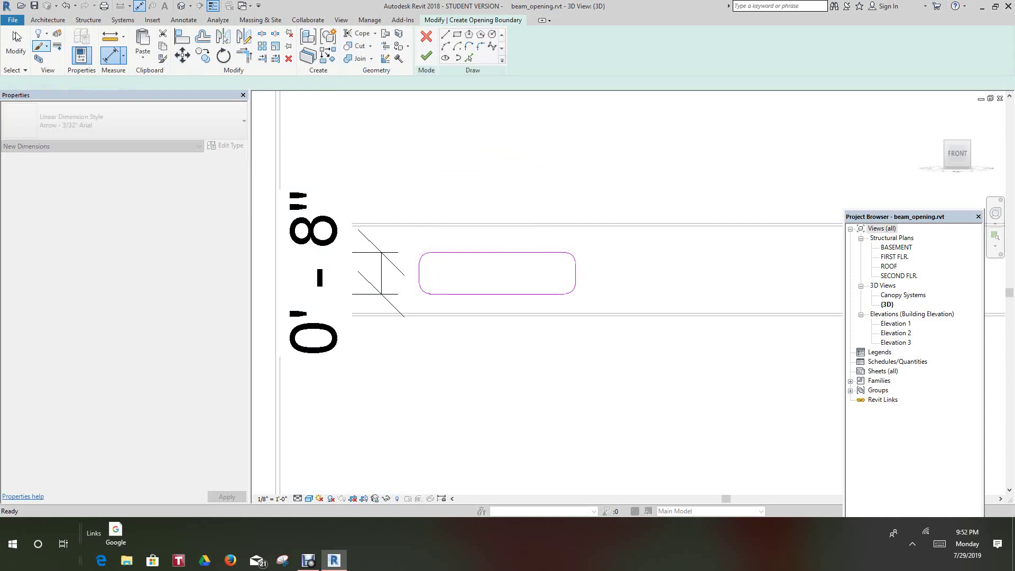
key("Escape")
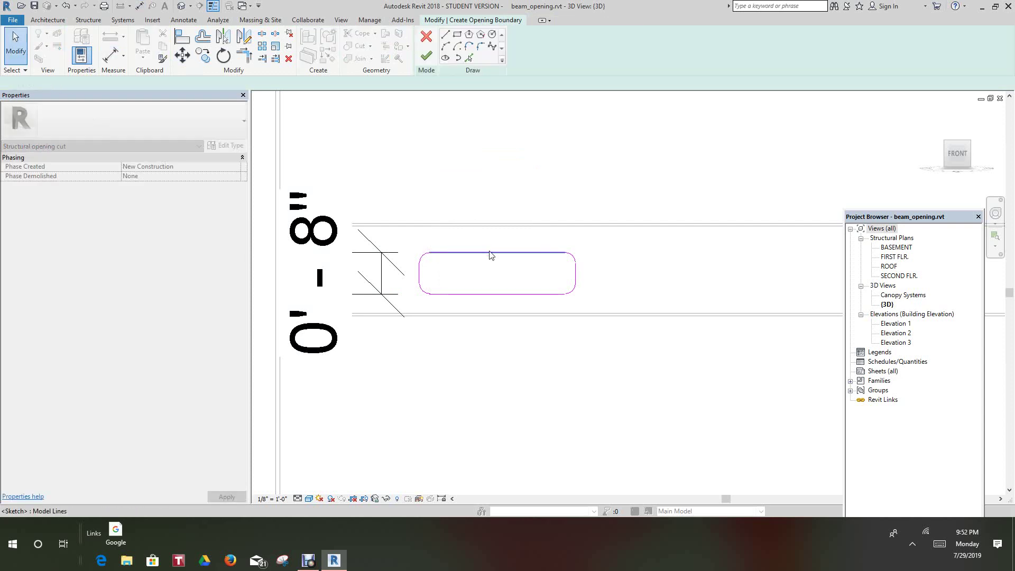
Change the opening height dimension to 0'-8 1/2".
left_click(490, 252)
left_click(346, 272)
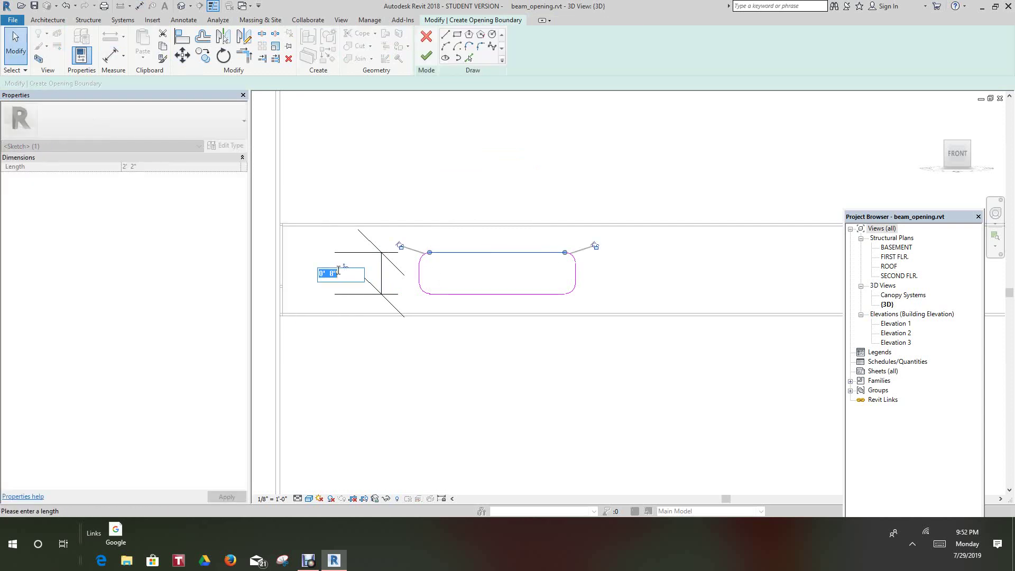
left_click(334, 275)
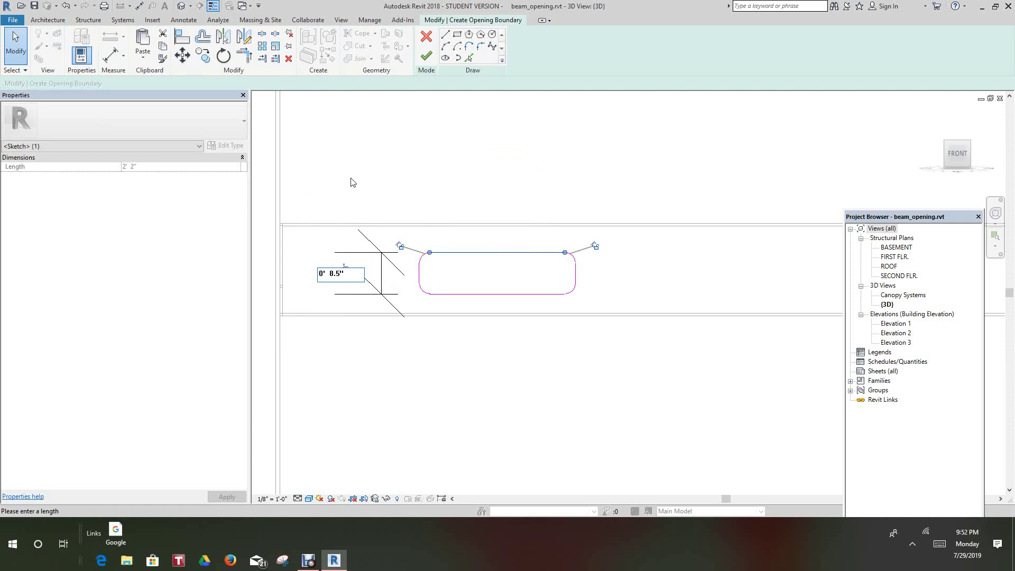
type(".5")
key("Return")
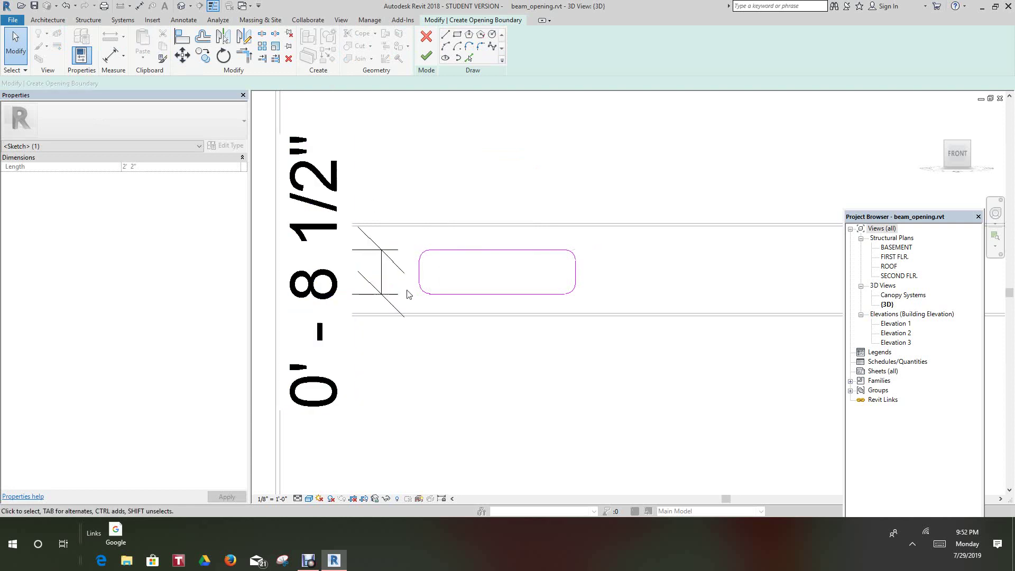
scroll(407, 294, "up", 1)
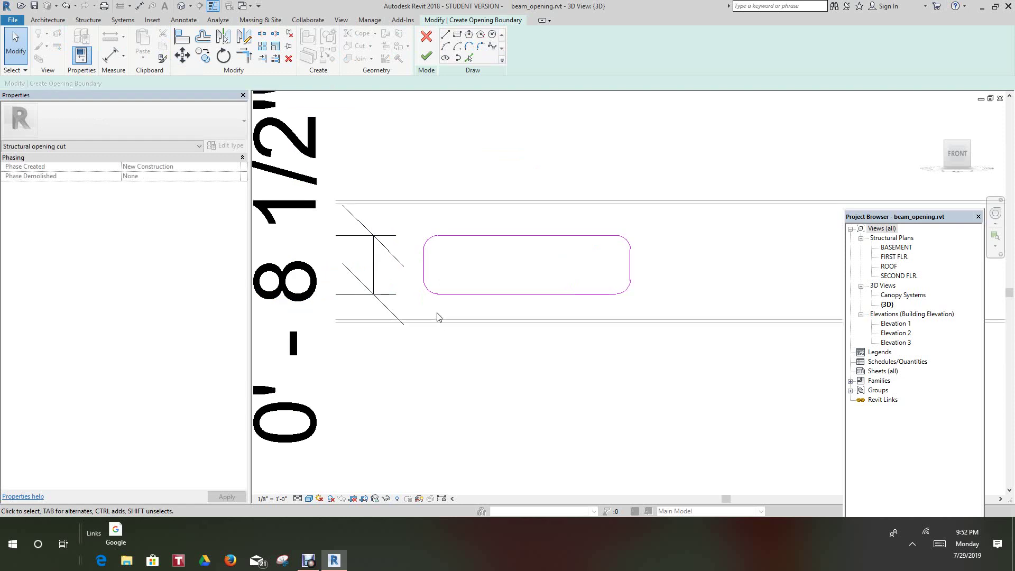
Add a DI aligned dimension showing the 0'-4 1/8" gap between the opening's bottom edge and the beam edge.
left_click(111, 55)
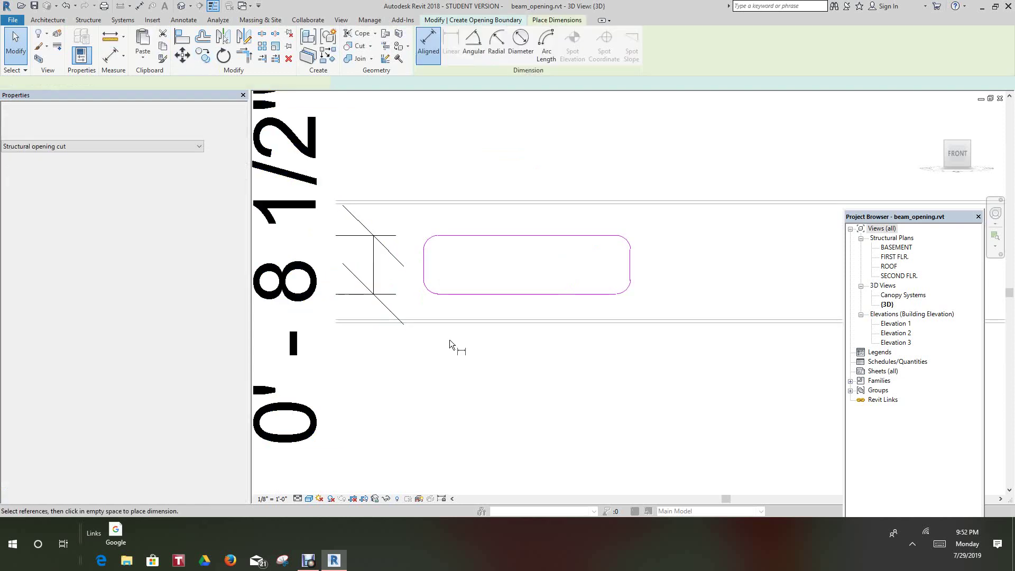
left_click(462, 321)
right_click(468, 358)
left_click(482, 364)
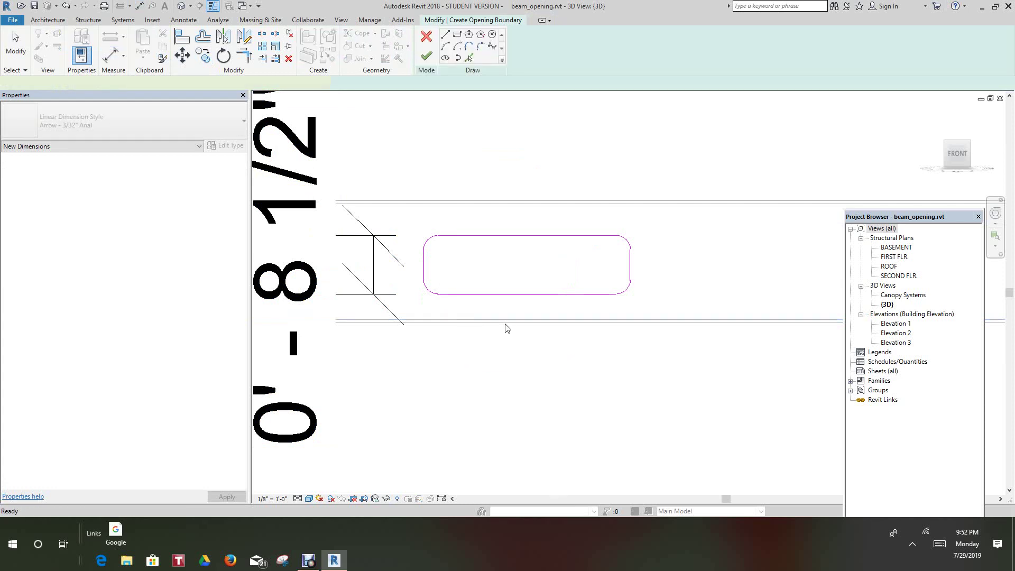
key("d")
key("i")
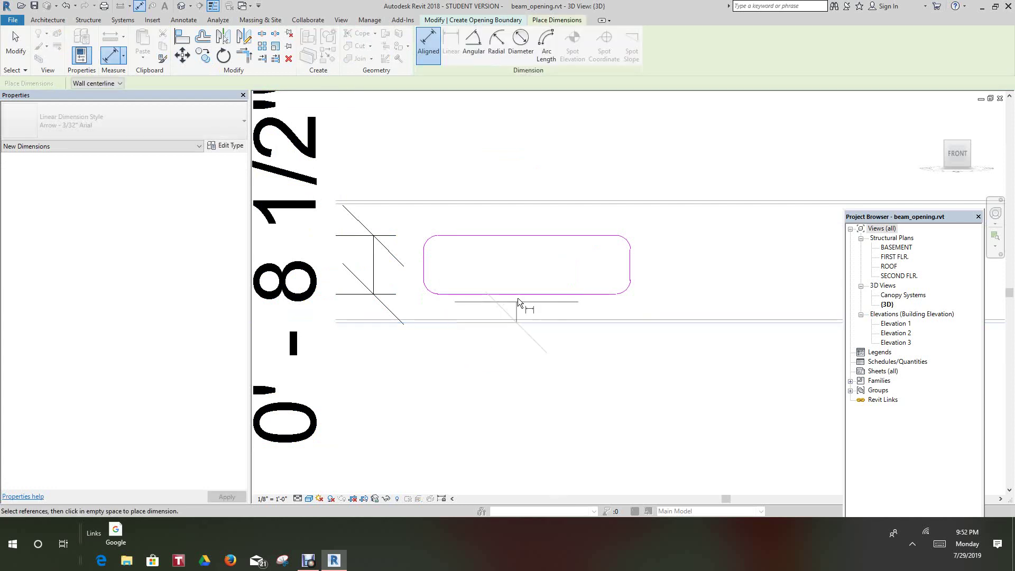
left_click(518, 297)
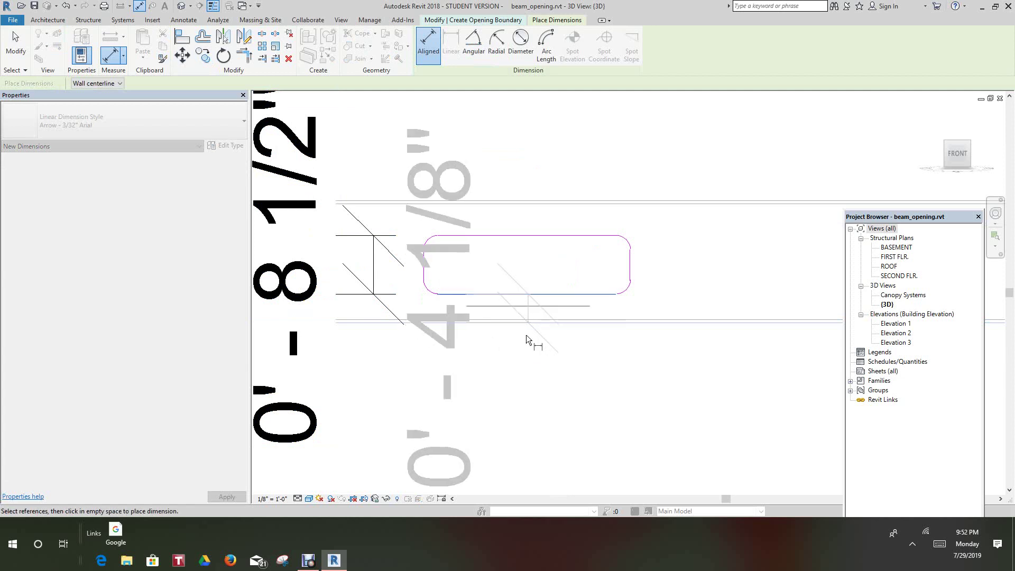
scroll(513, 356, "down", 1)
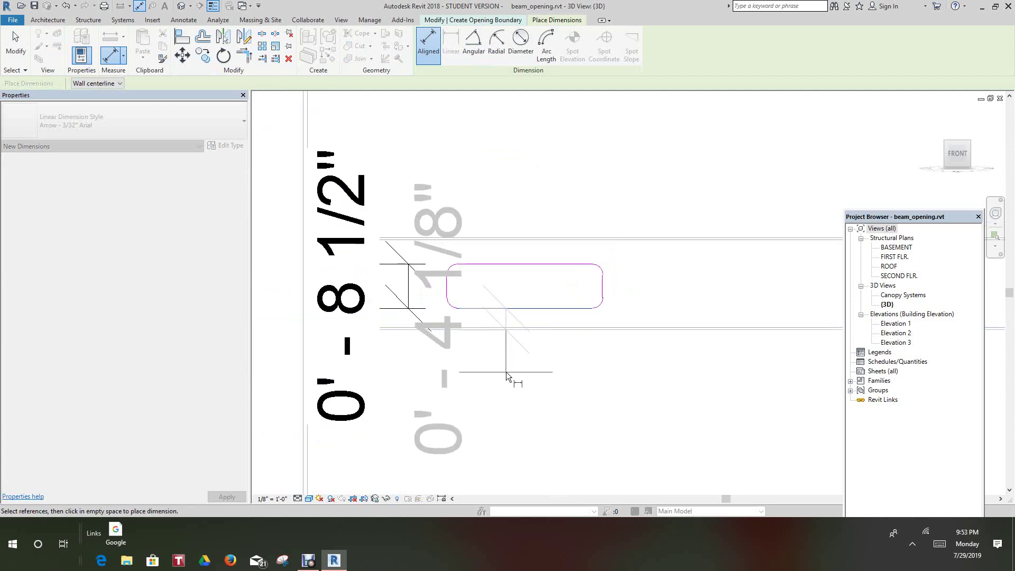
scroll(505, 372, "down", 1)
scroll(505, 373, "down", 1)
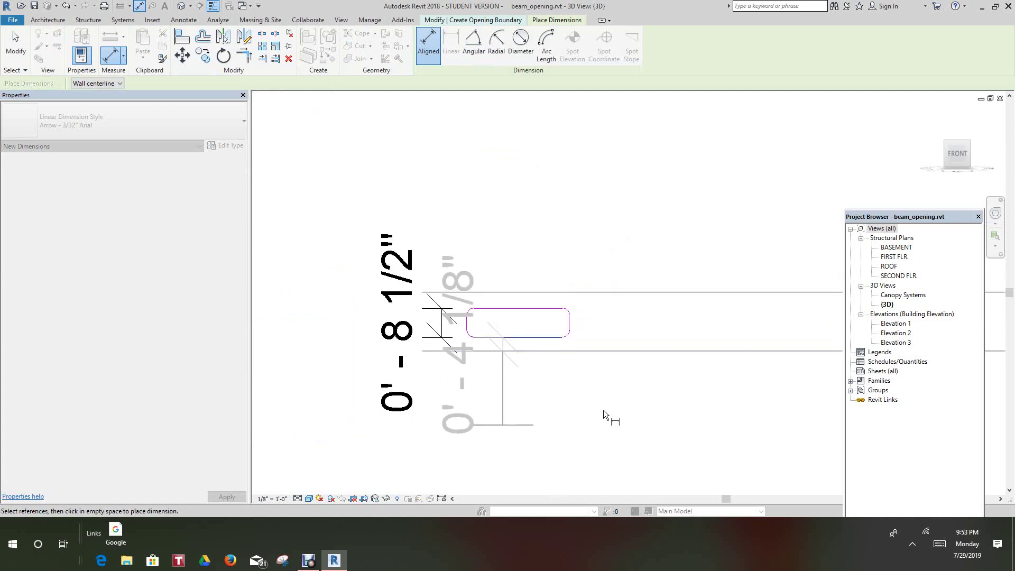
scroll(604, 411, "down", 1)
left_click(718, 445)
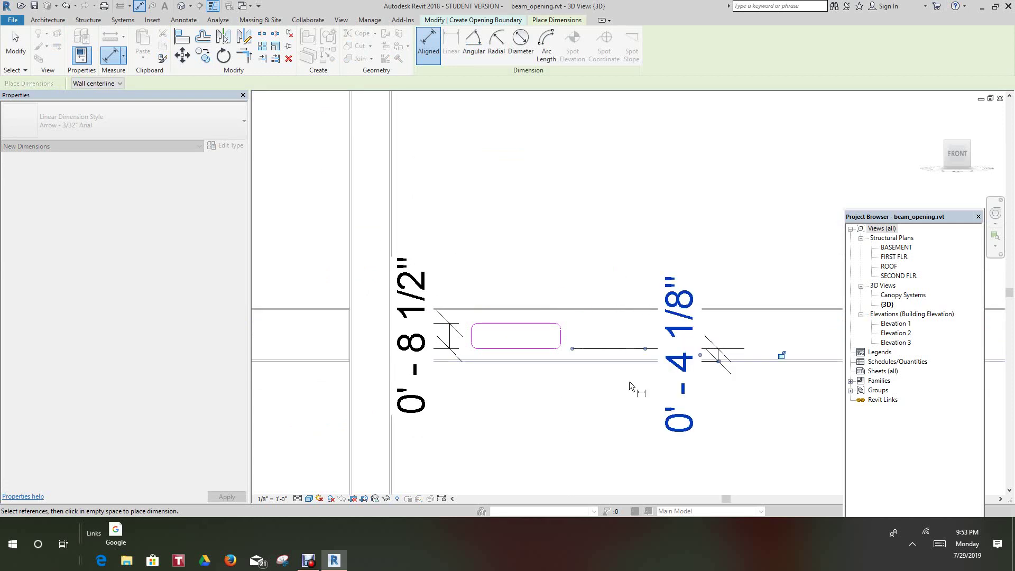
Exit dimensioning and select all eight opening sketch lines.
right_click(598, 248)
left_click(603, 242)
right_click(481, 243)
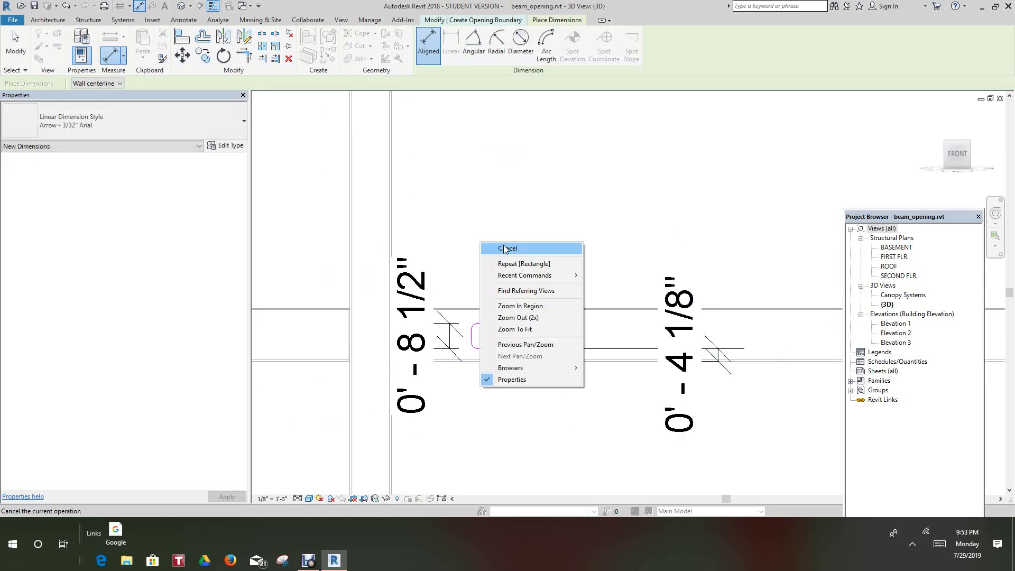
left_click(503, 248)
left_click(455, 261)
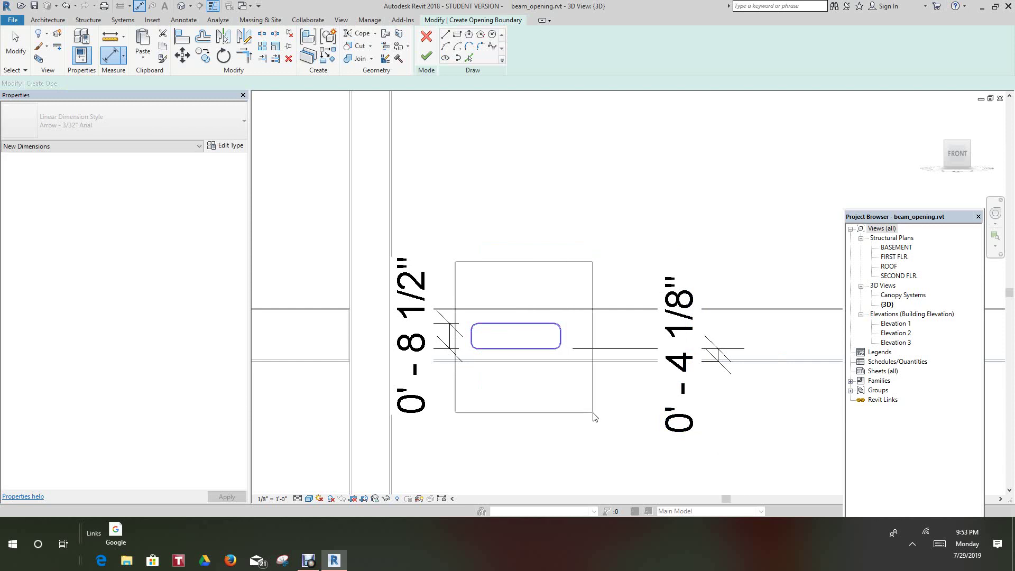
key("Escape")
left_click_drag(592, 416, 589, 417)
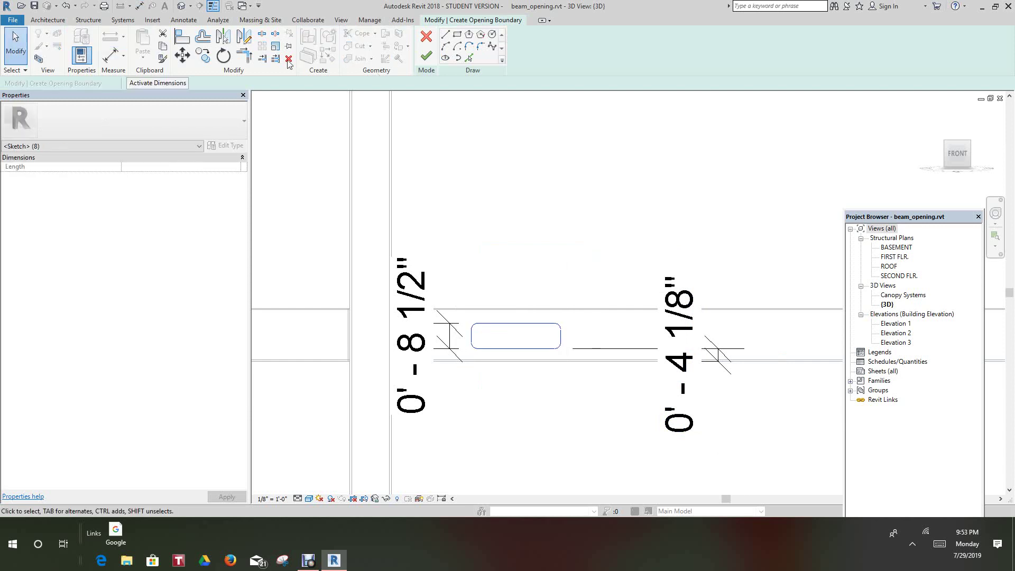
Move the sketch lines 1/8" so the gap dimension reads 0'-4".
left_click(182, 55)
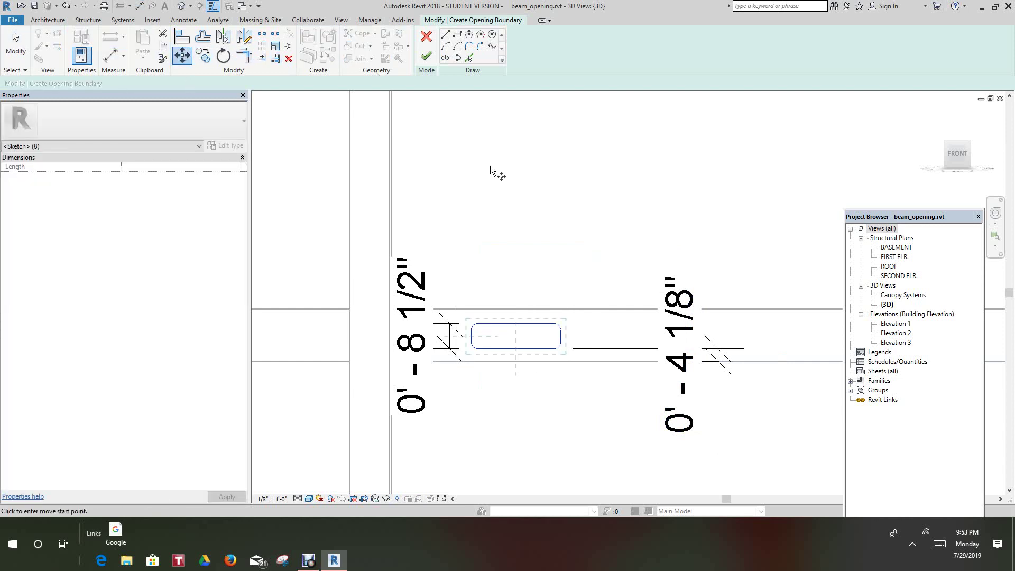
left_click(490, 166)
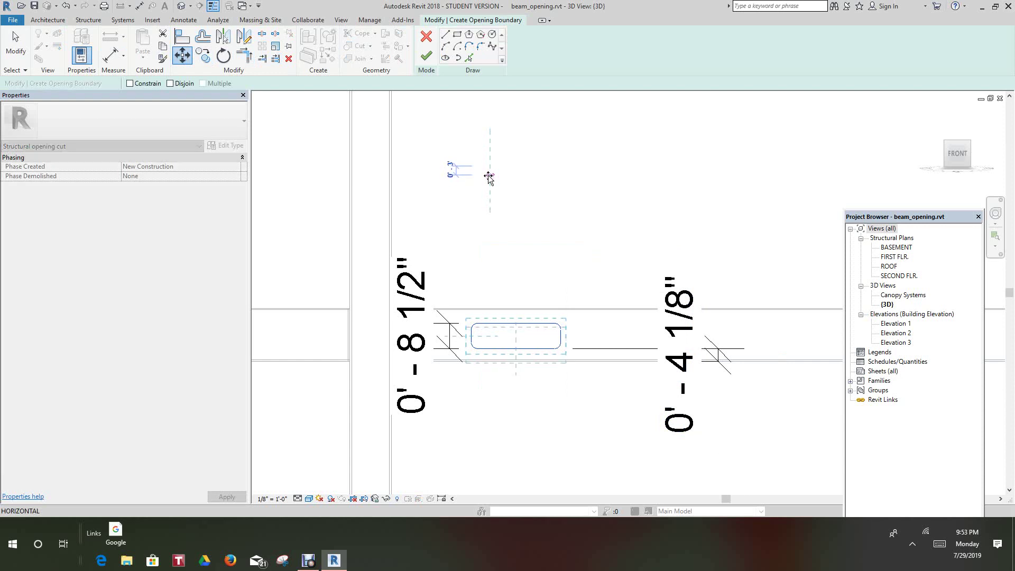
type("1")
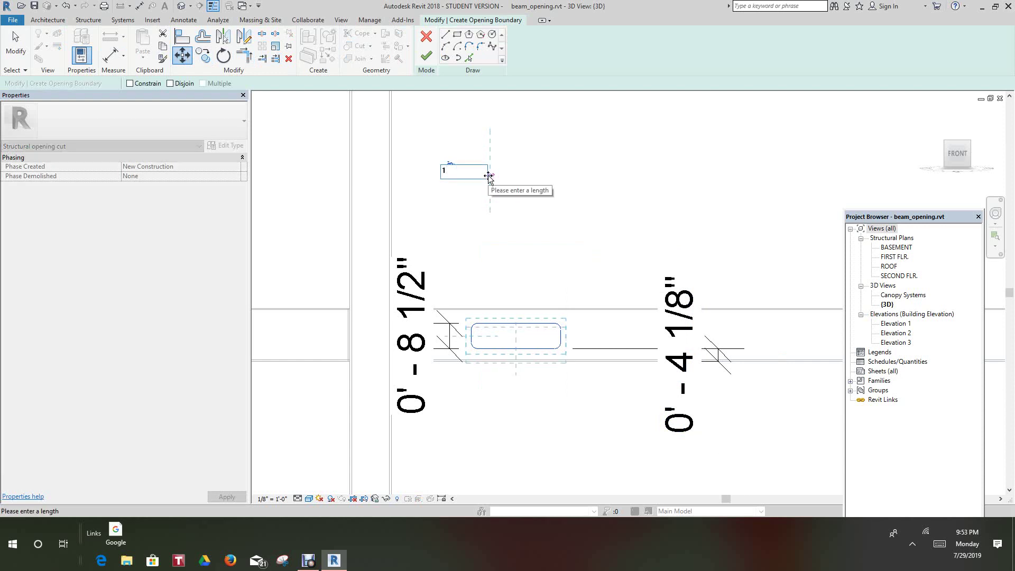
type("/8\"")
key("Return")
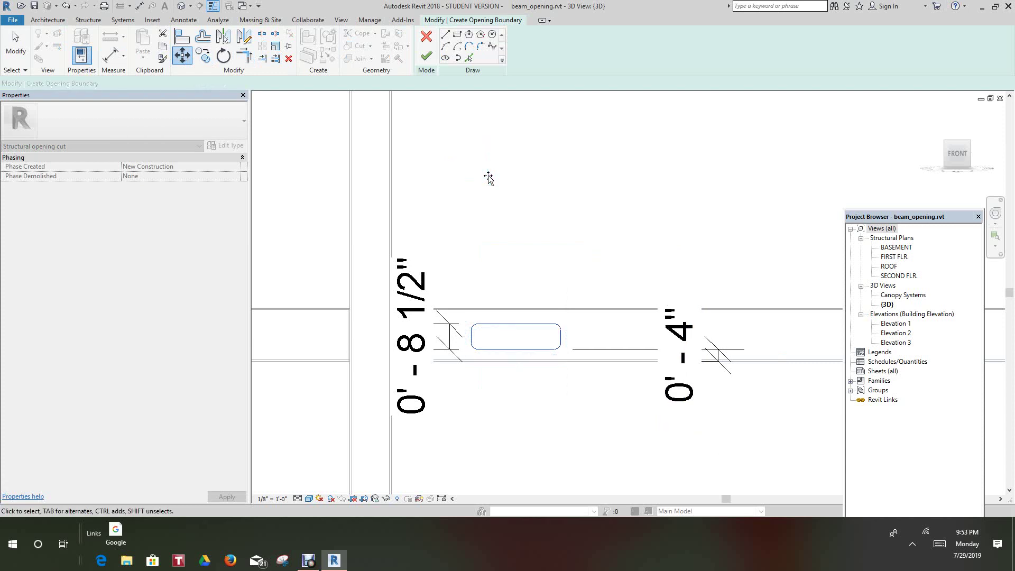
left_click(540, 238)
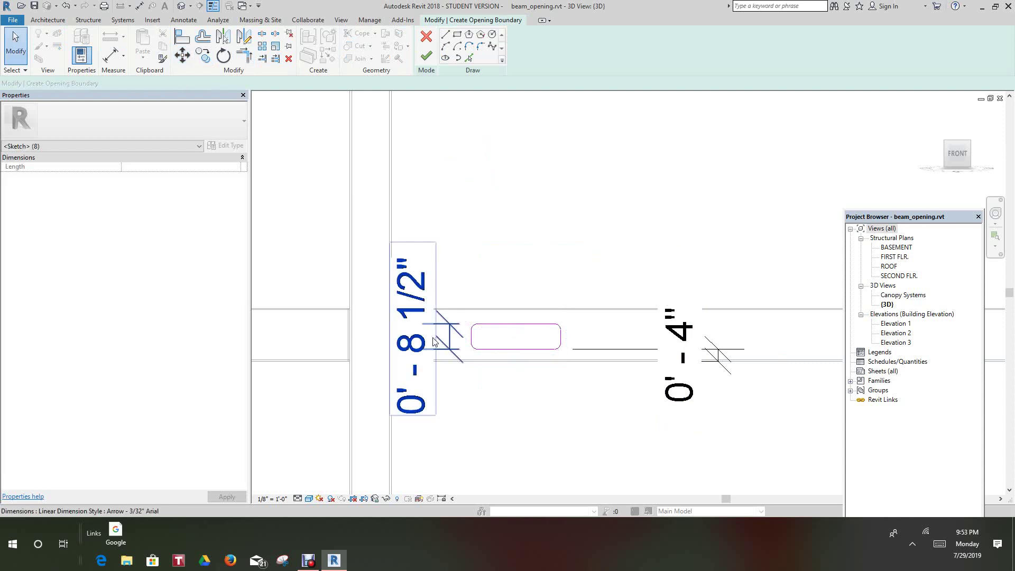
scroll(439, 339, "up", 2)
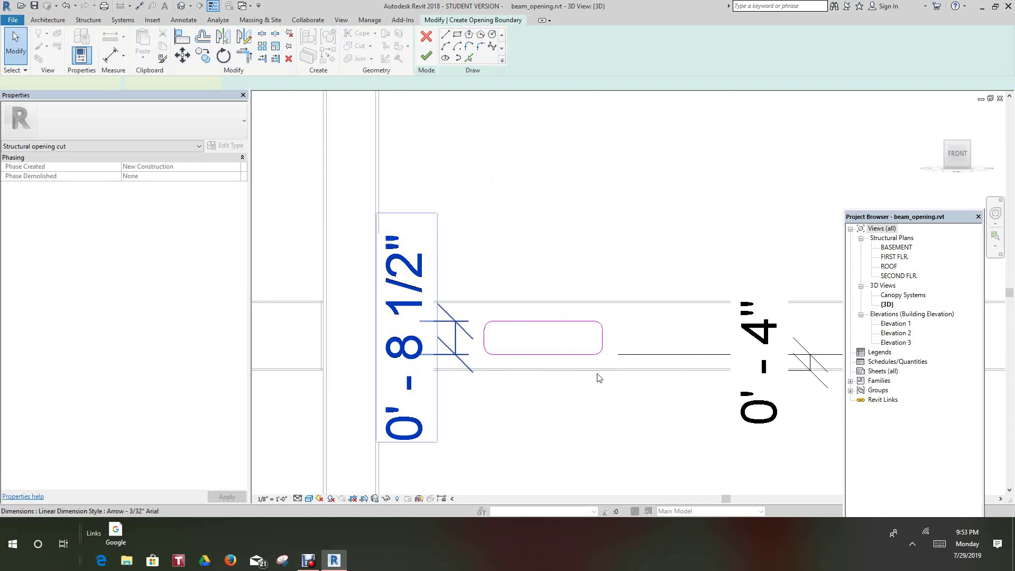
Add a 2'-2 3/4" dimension from the column face to the opening's left edge.
left_click(598, 376)
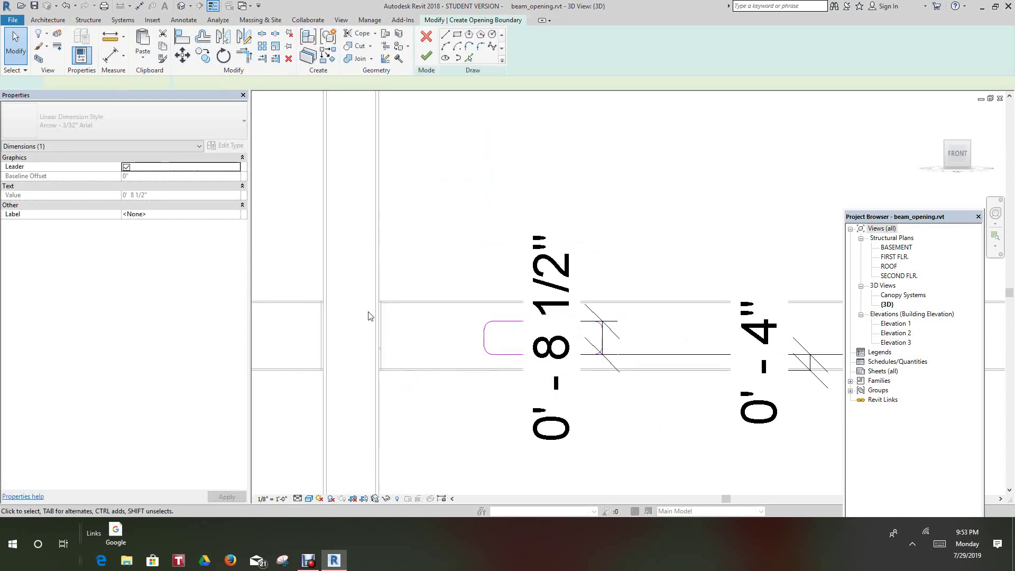
key("Escape")
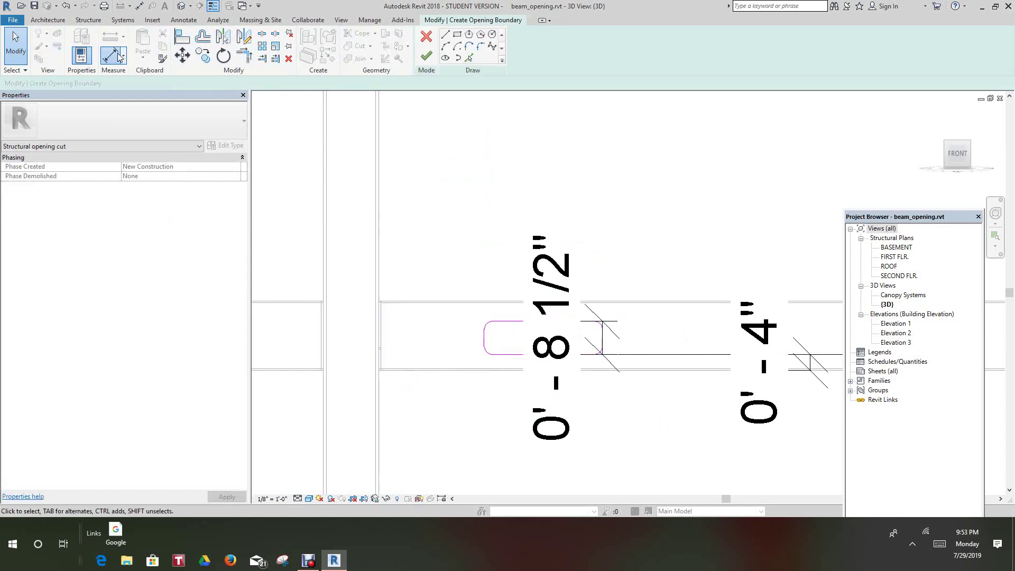
key("d")
key("i")
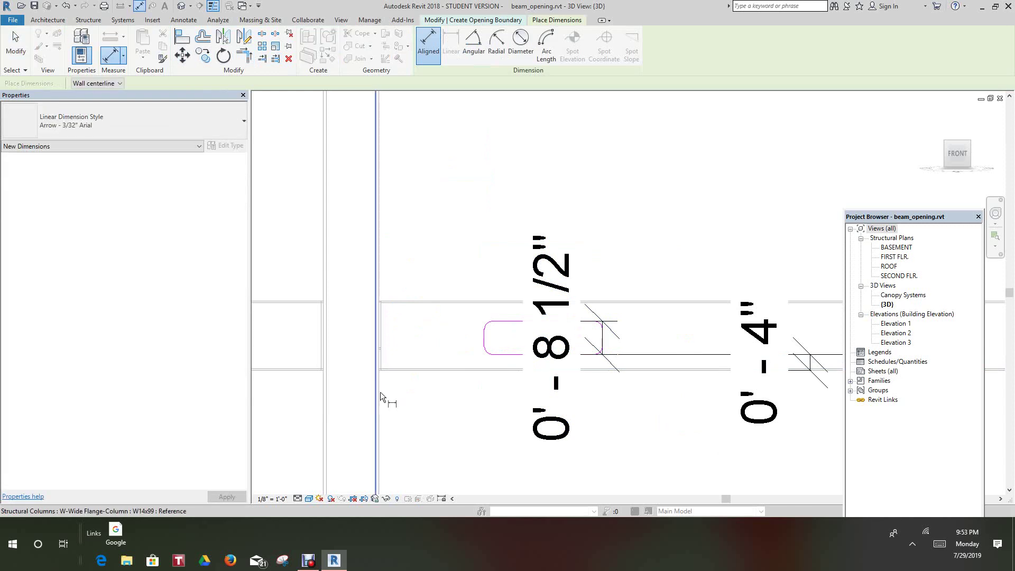
left_click(382, 394)
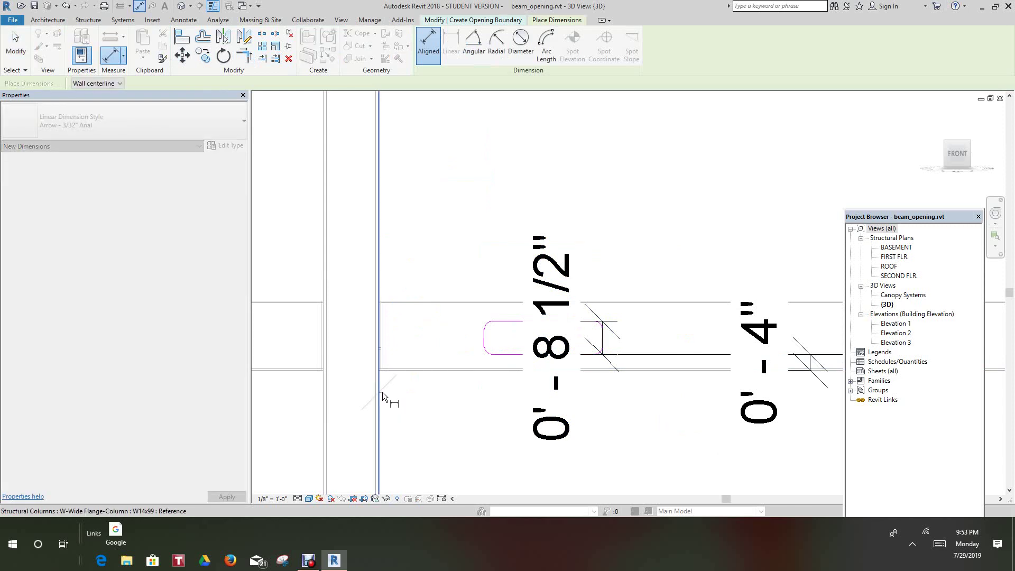
left_click(382, 392)
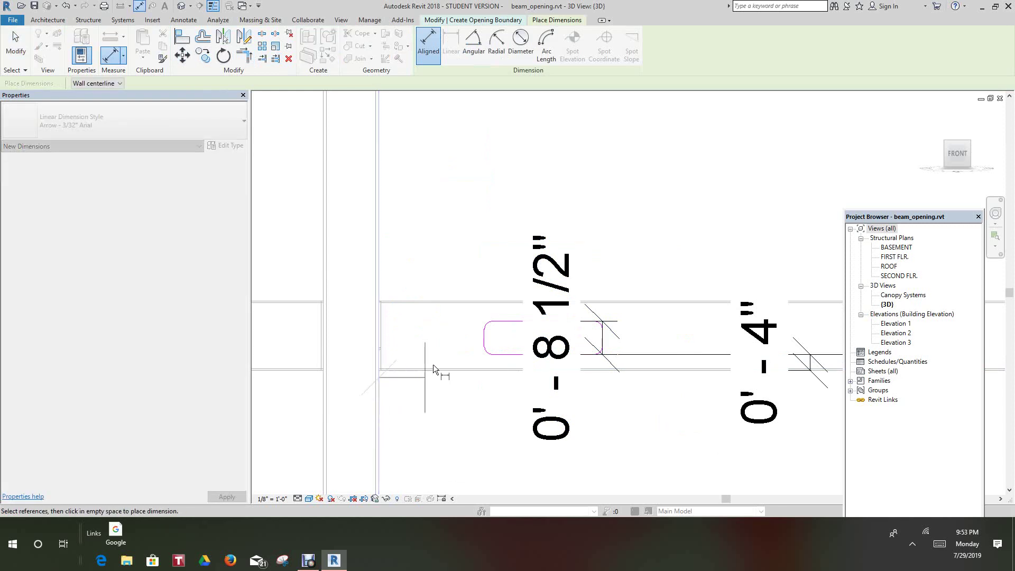
left_click(484, 340)
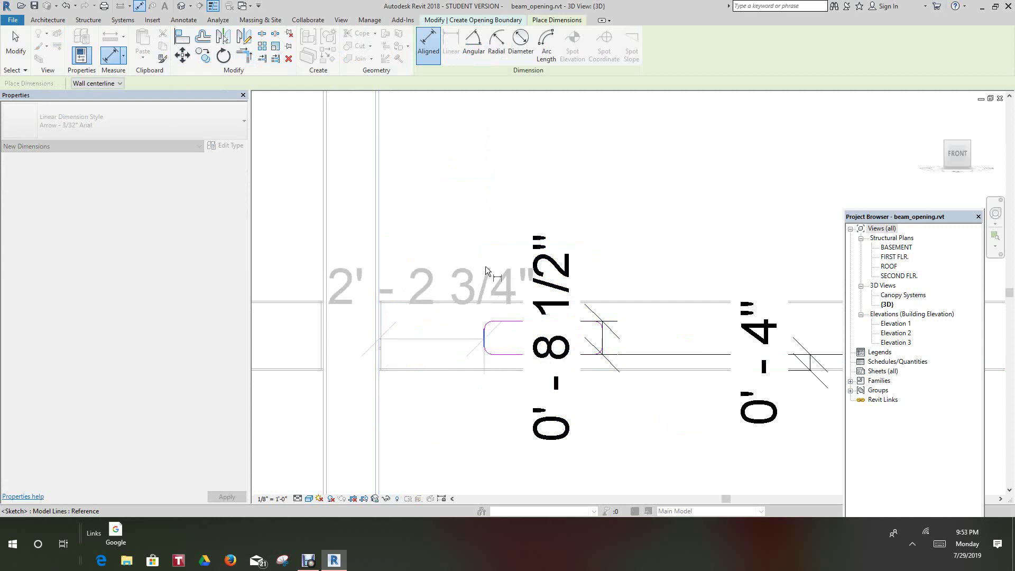
left_click(484, 160)
right_click(533, 165)
left_click(536, 167)
Drag the 0'-8 1/2" dimension clear to the left and box-select the opening sketch lines.
scroll(542, 232, "down", 2)
right_click(530, 220)
left_click(550, 228)
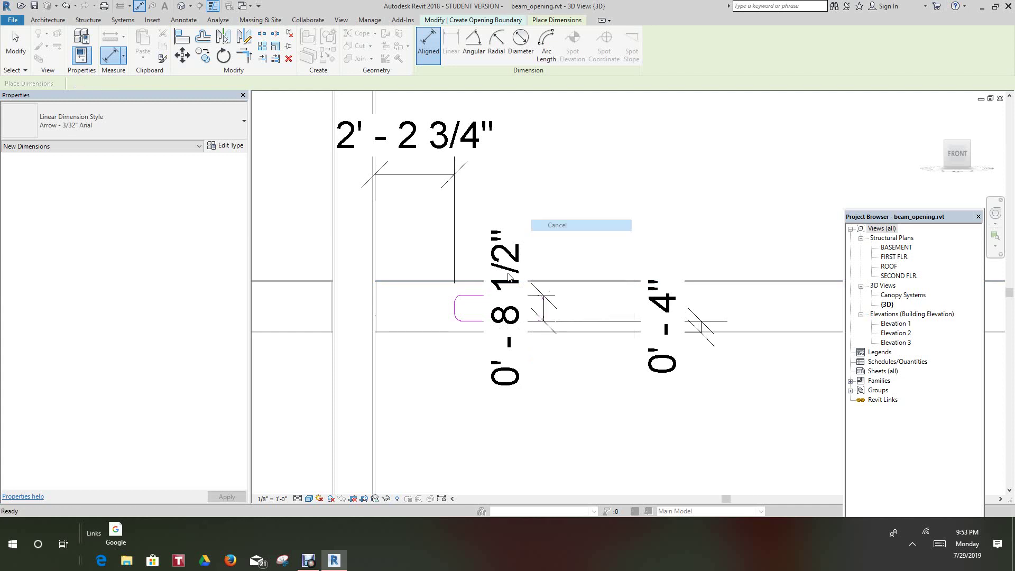
left_click(399, 286)
left_click_drag(370, 283, 342, 286)
left_click_drag(430, 242, 566, 383)
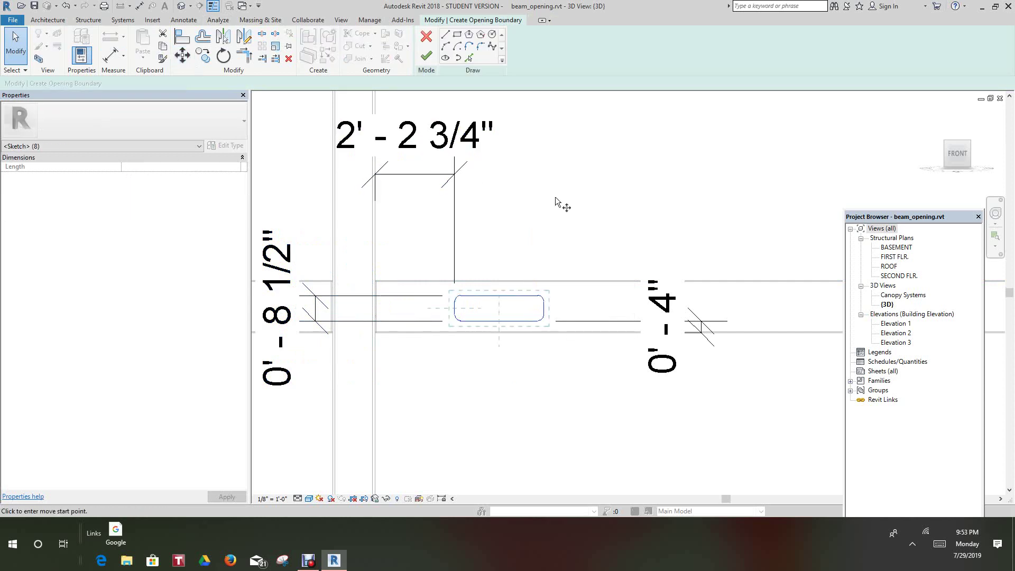
Move the eight sketch lines 3 3/4" with MV, making the column-face dimension 1'-11".
key("m")
key("v")
left_click(584, 202)
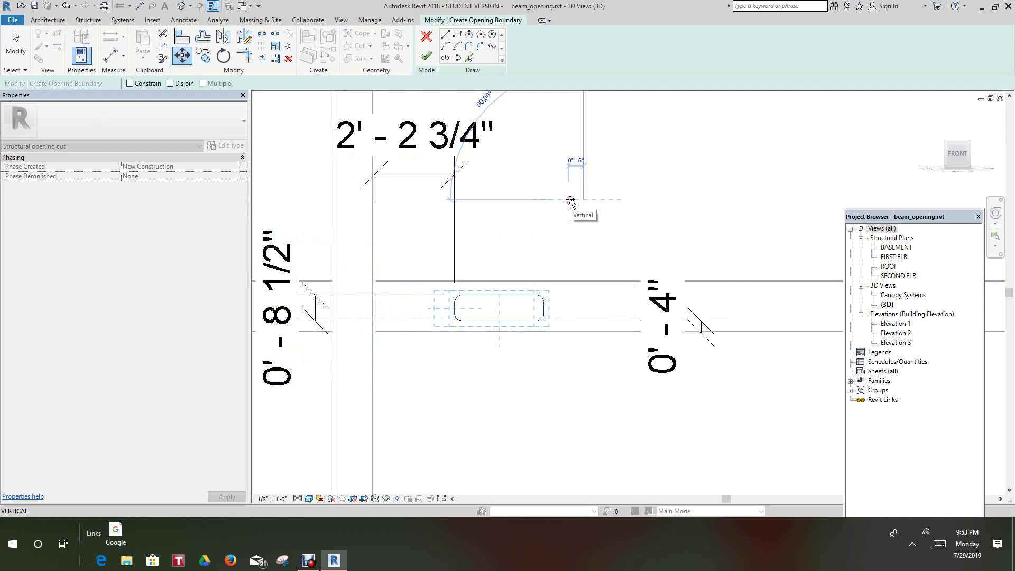
type("3 3/4\"")
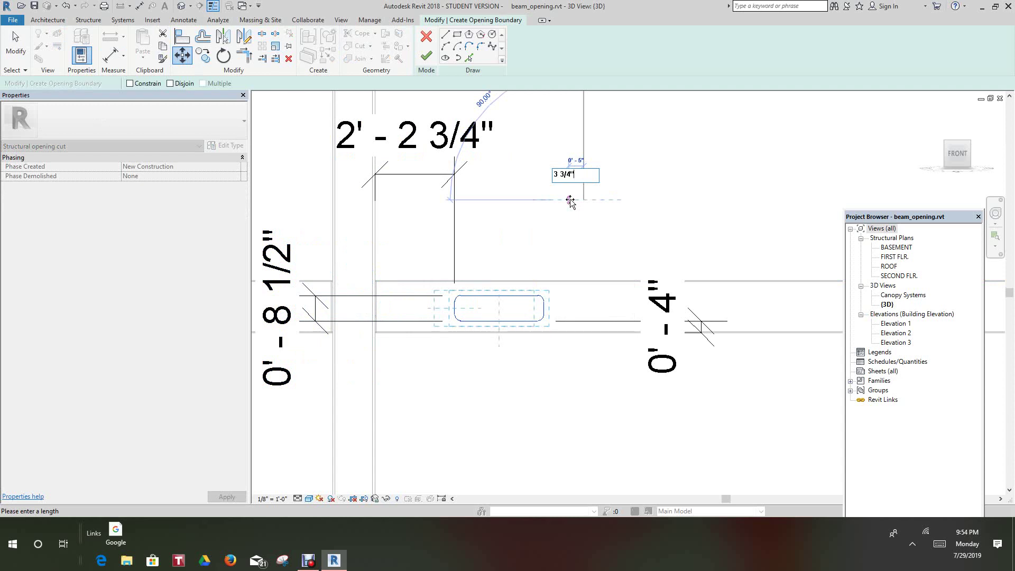
key("Return")
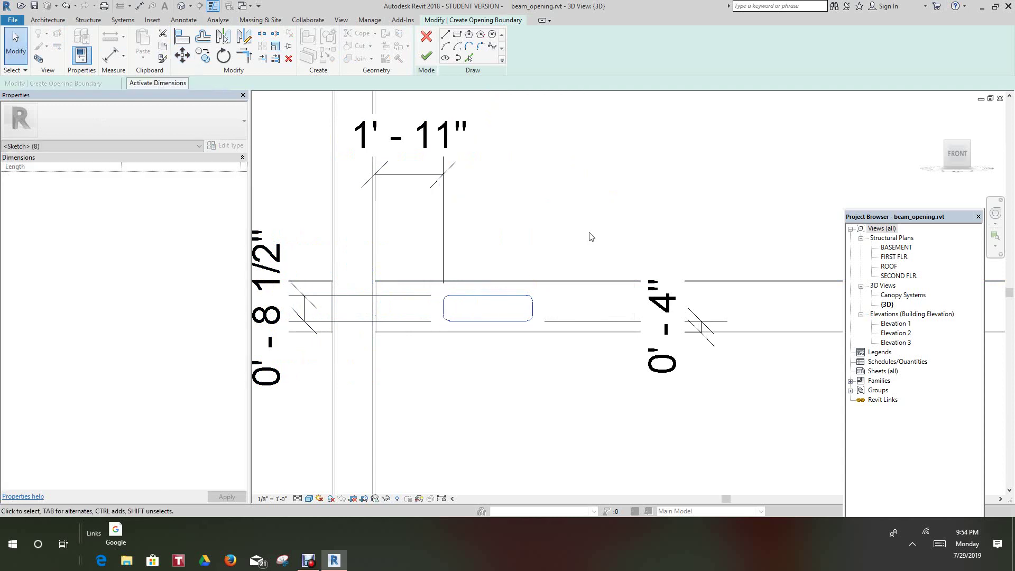
scroll(517, 250, "down", 2)
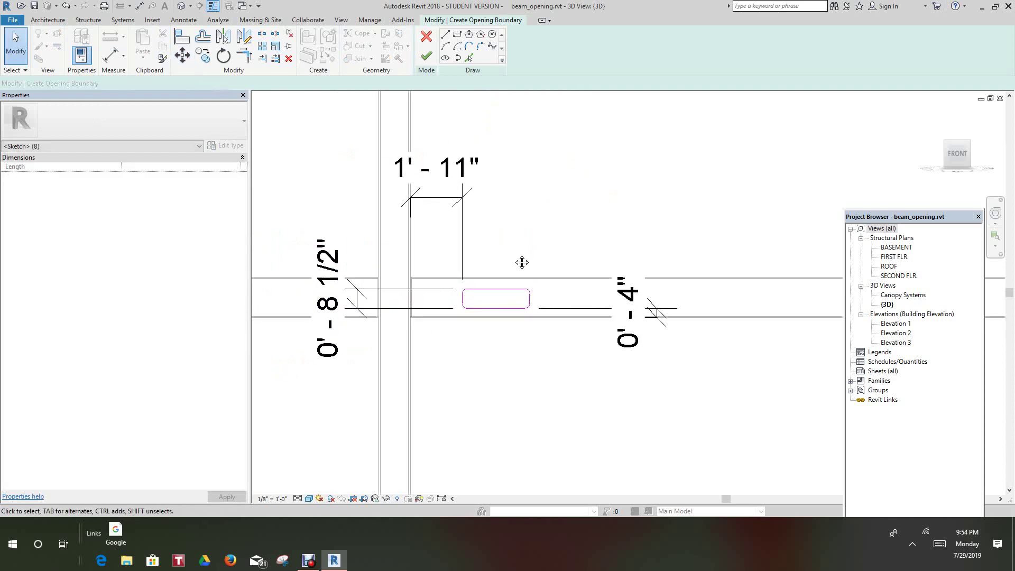
left_click(516, 256)
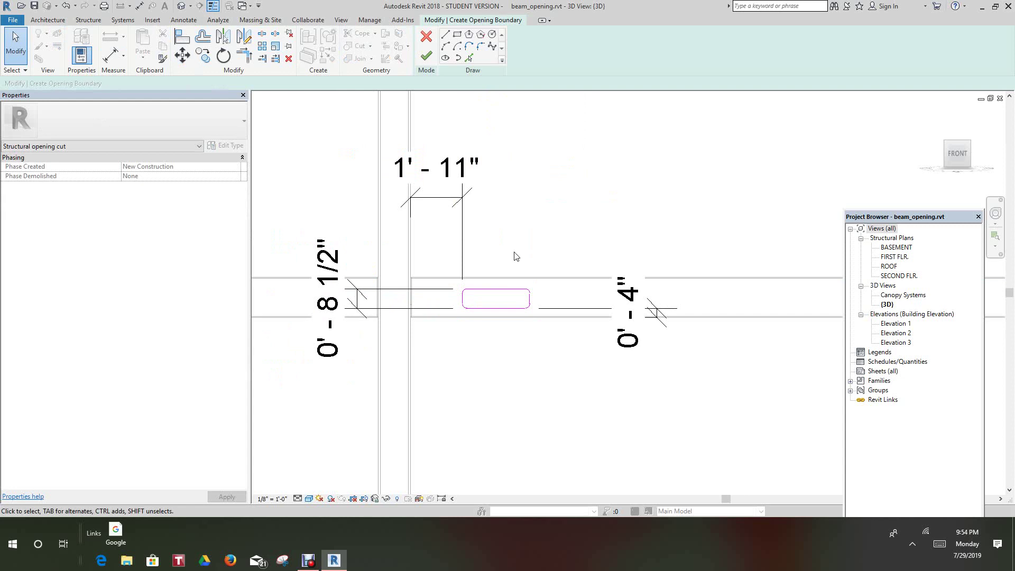
Finish the sketch to cut the rounded slot, then orbit to inspect the cut.
left_click(426, 55)
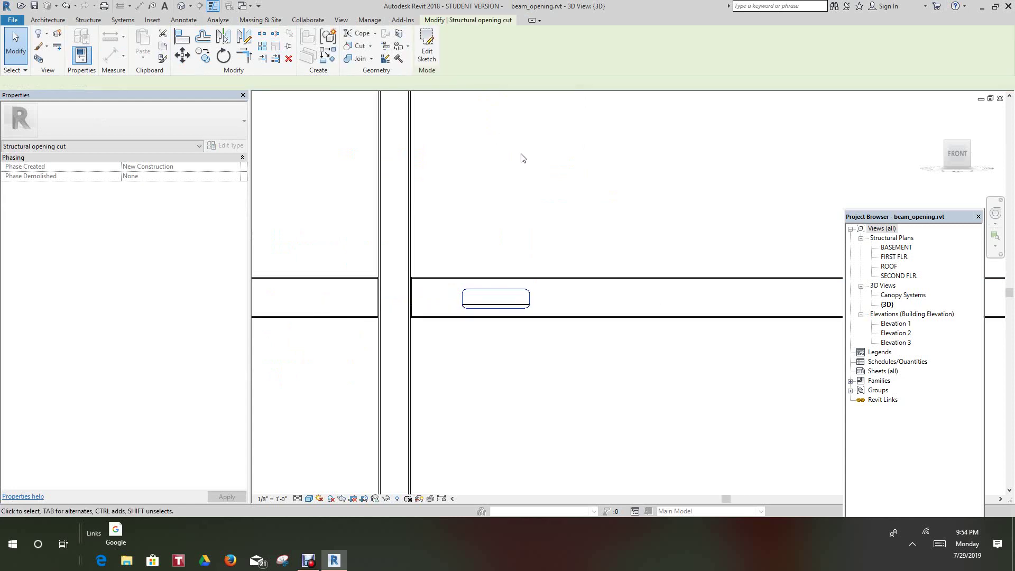
scroll(550, 198, "down", 2)
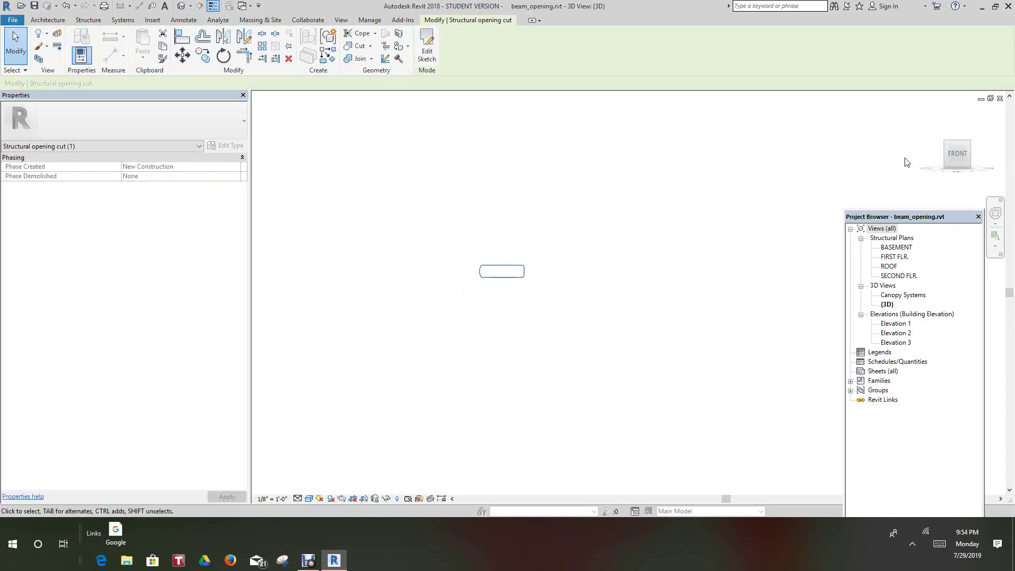
left_click_drag(961, 153, 885, 162)
scroll(867, 171, "down", 2)
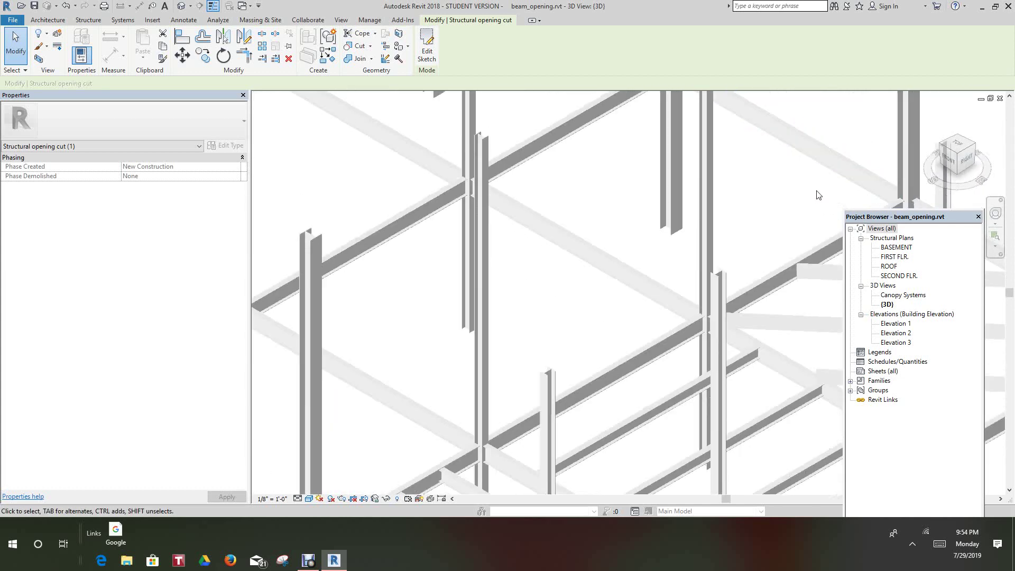
middle_click_drag(820, 193, 840, 21)
scroll(398, 376, "up", 3)
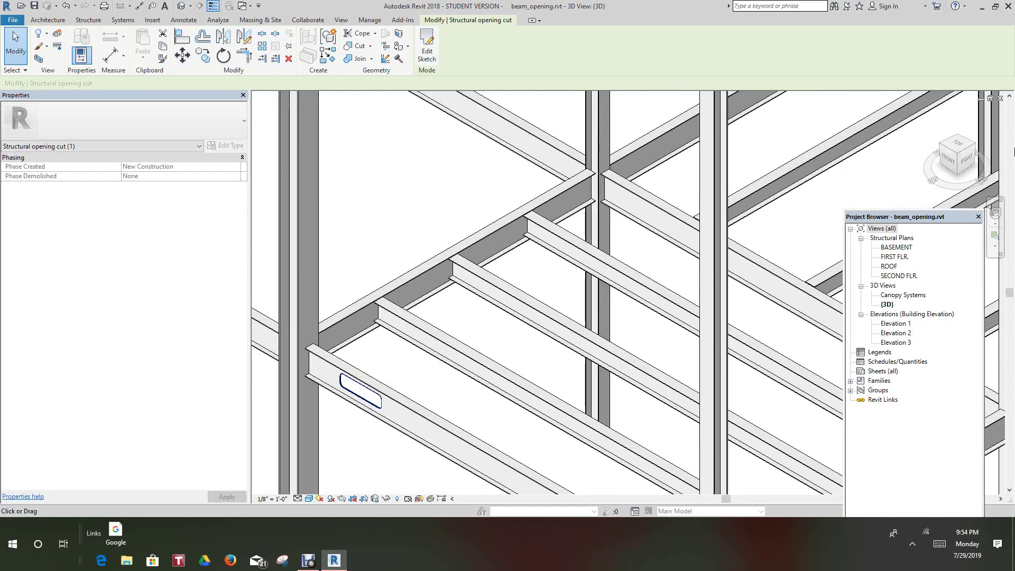
Return to the FRONT view, frame the opening, and clear the selection.
left_click(945, 166)
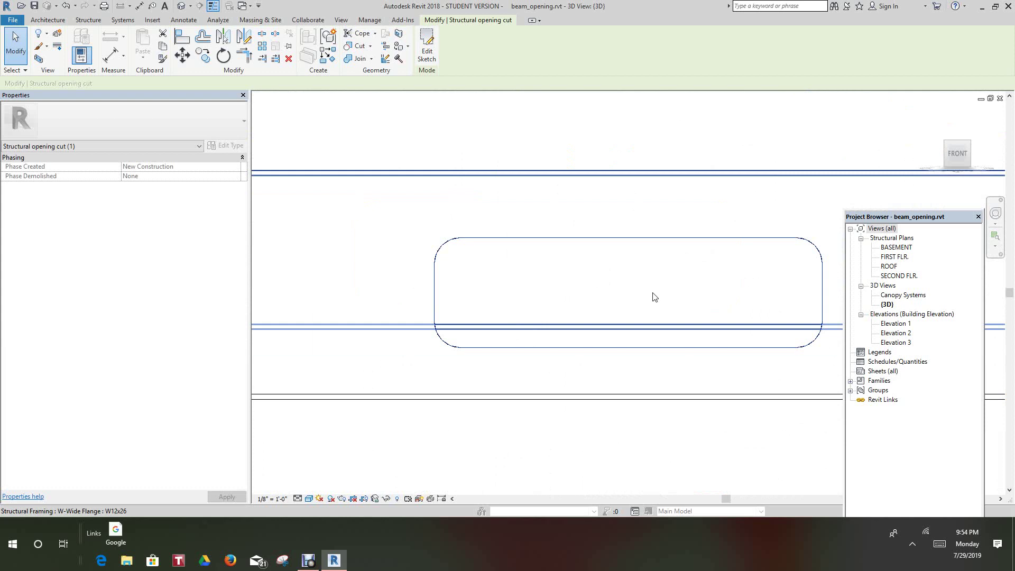
scroll(652, 292, "down", 1)
middle_click_drag(646, 293, 445, 283)
scroll(444, 283, "down", 2)
right_click(472, 168)
left_click(487, 180)
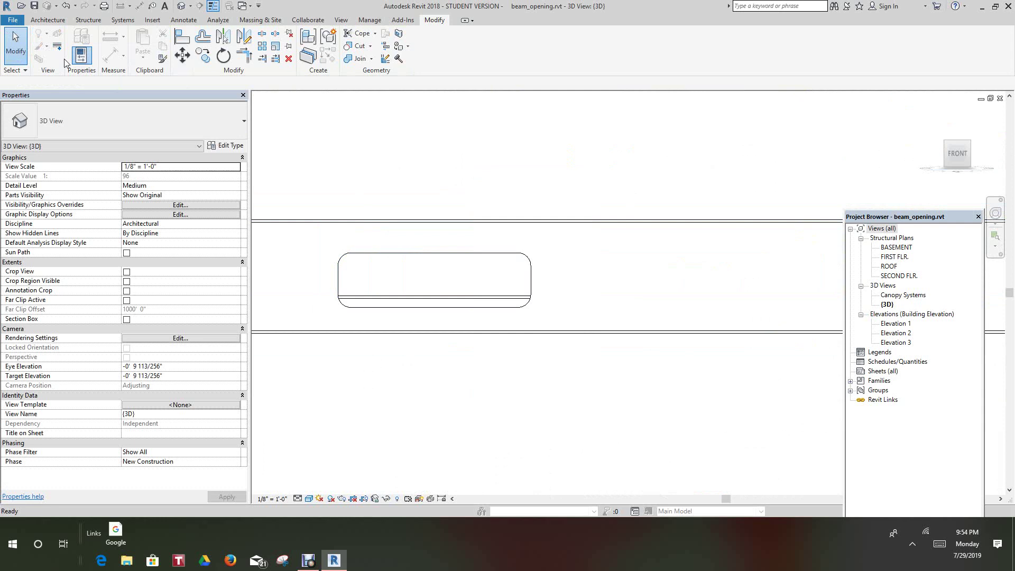
Start a new Opening By Face on the W18X35 beam face and choose the Circle draw tool.
left_click(88, 19)
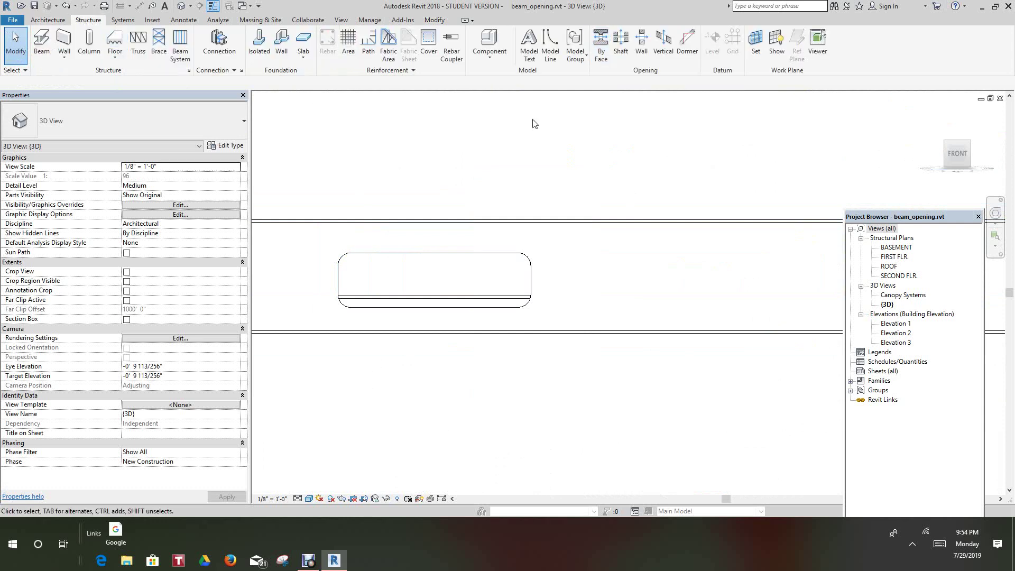
left_click(601, 43)
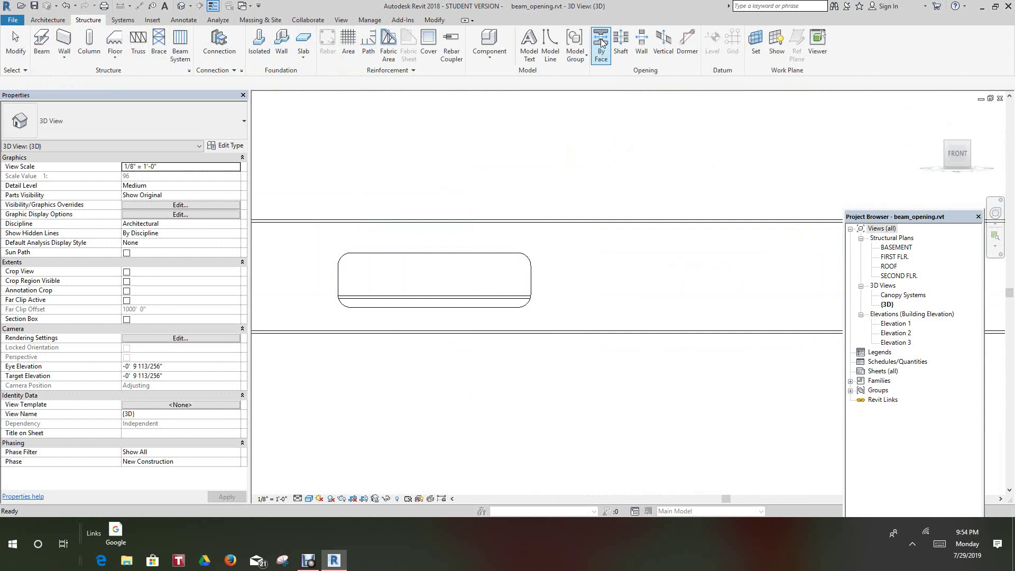
scroll(748, 292, "up", 3)
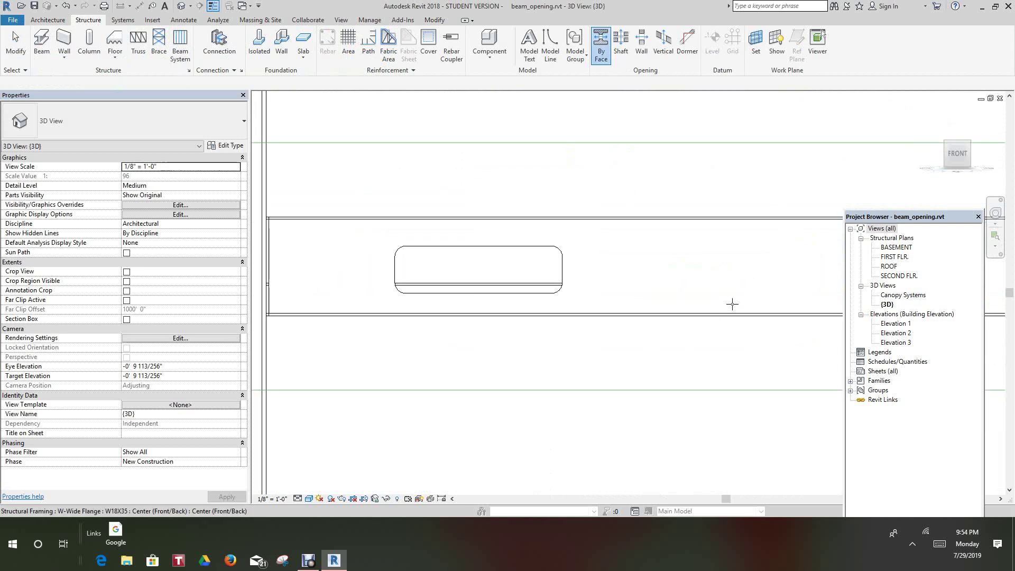
middle_click_drag(732, 302, 598, 304)
scroll(615, 288, "down", 3)
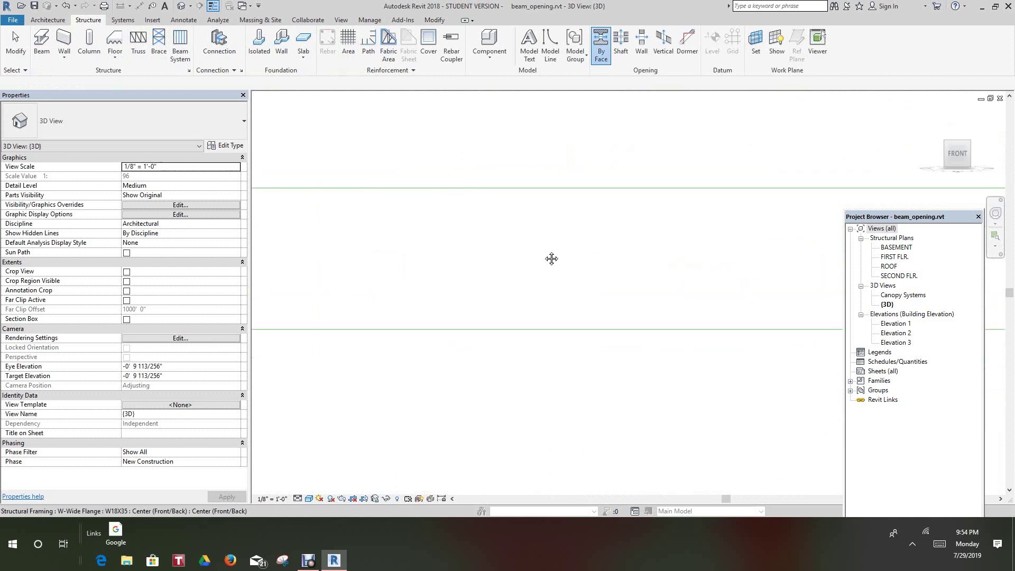
scroll(632, 289, "down", 2)
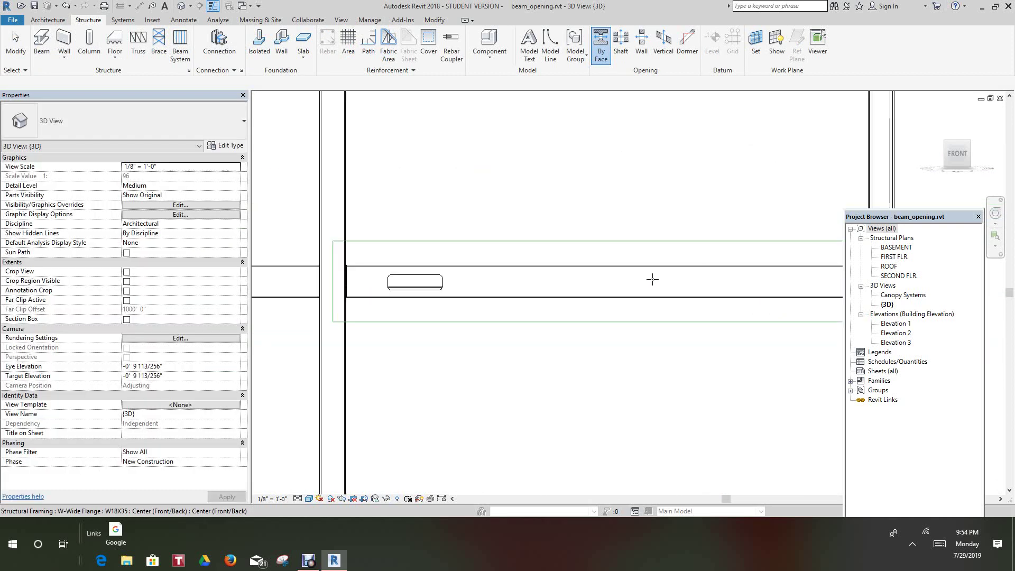
left_click(651, 280)
scroll(667, 372, "down", 1)
left_click(492, 36)
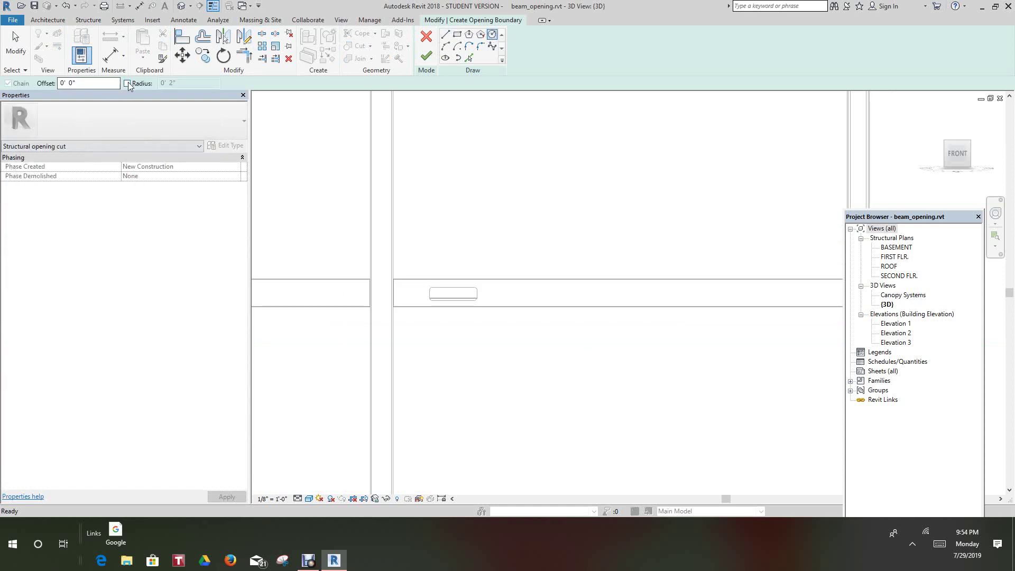
Place a fixed 0' 6" radius circle near the beam's right end, cancelling the stray Align.
left_click(128, 84)
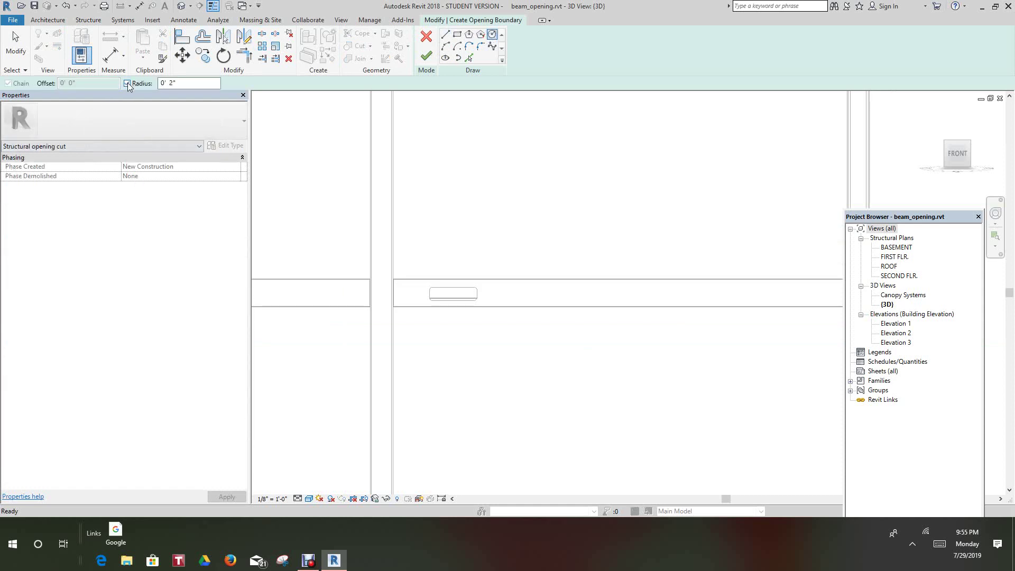
left_click(172, 85)
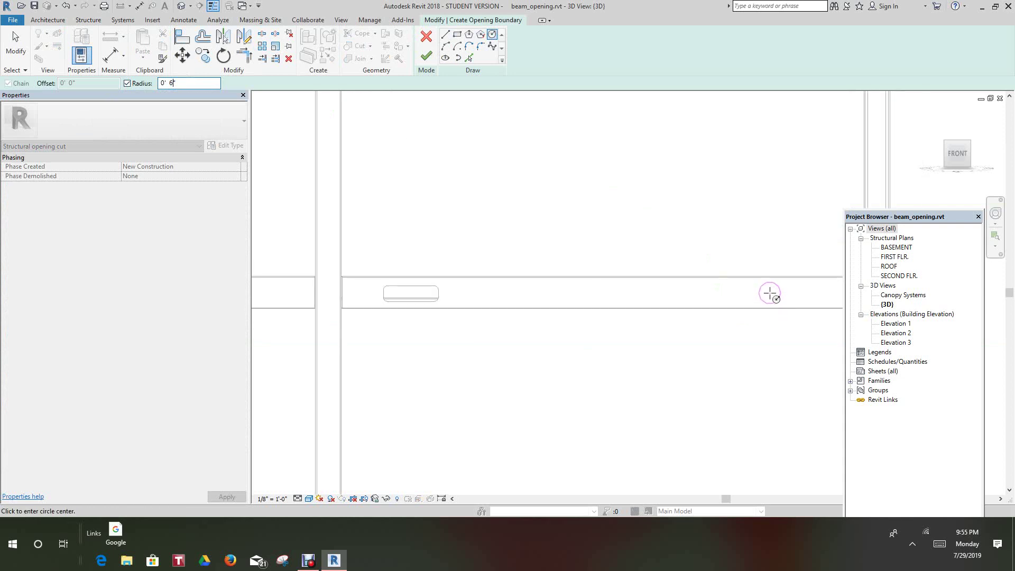
middle_click_drag(770, 296, 695, 296)
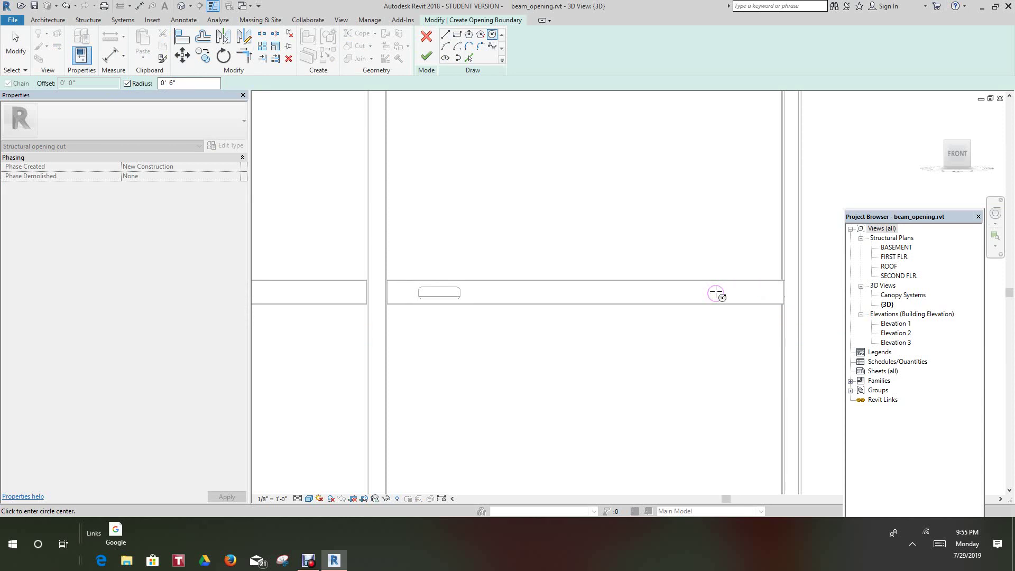
left_click(716, 291)
left_click(182, 37)
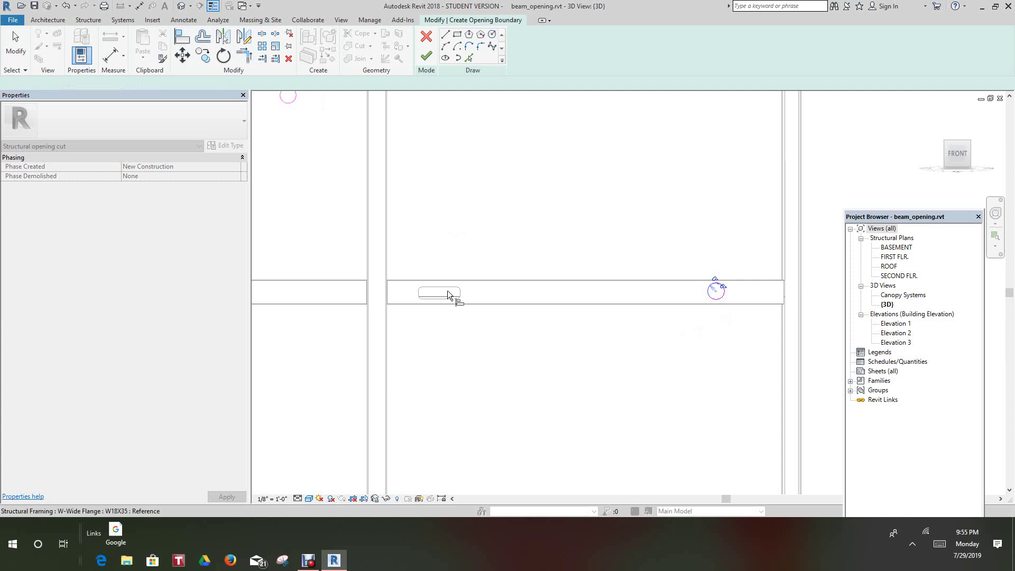
right_click(673, 349)
left_click(700, 355)
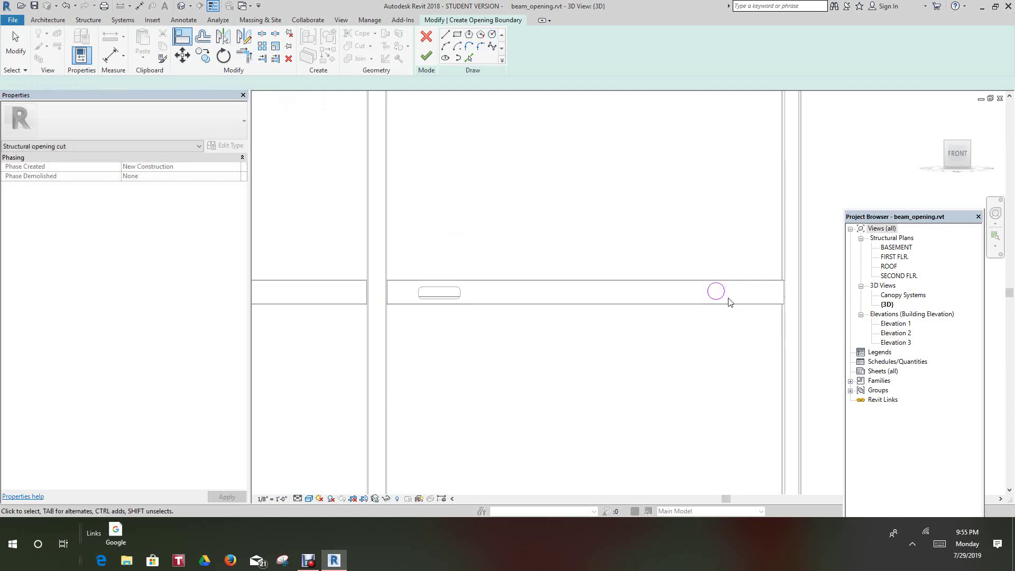
left_click(723, 297)
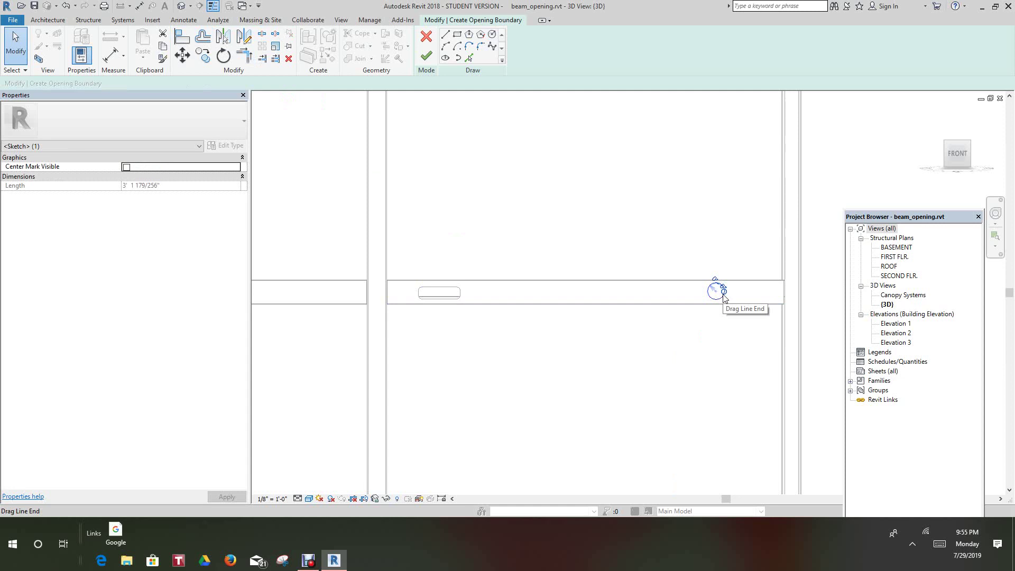
left_click(662, 337)
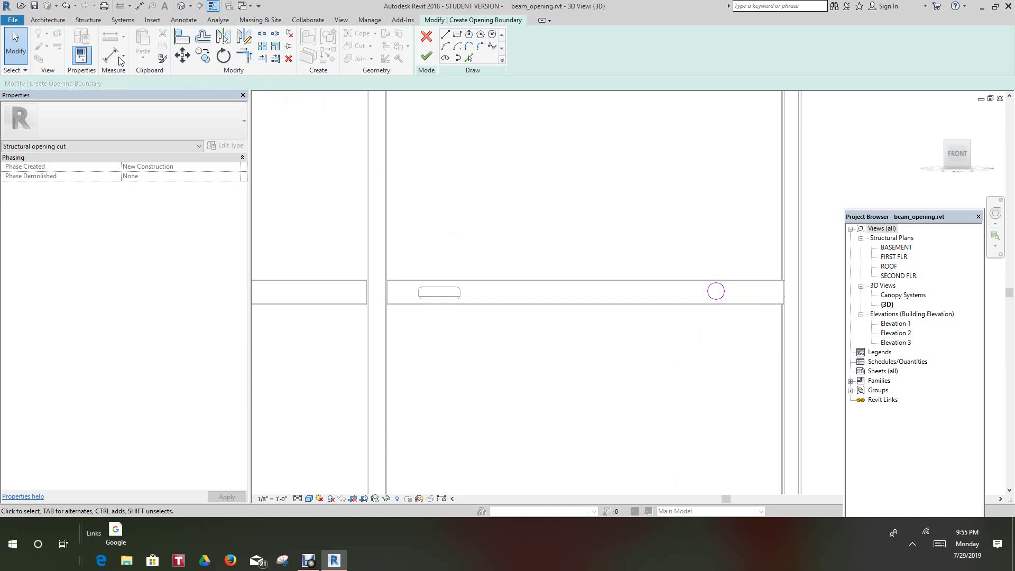
Place an aligned dimension (DI) from the slot opening edge to the circle centre.
key("d")
key("i")
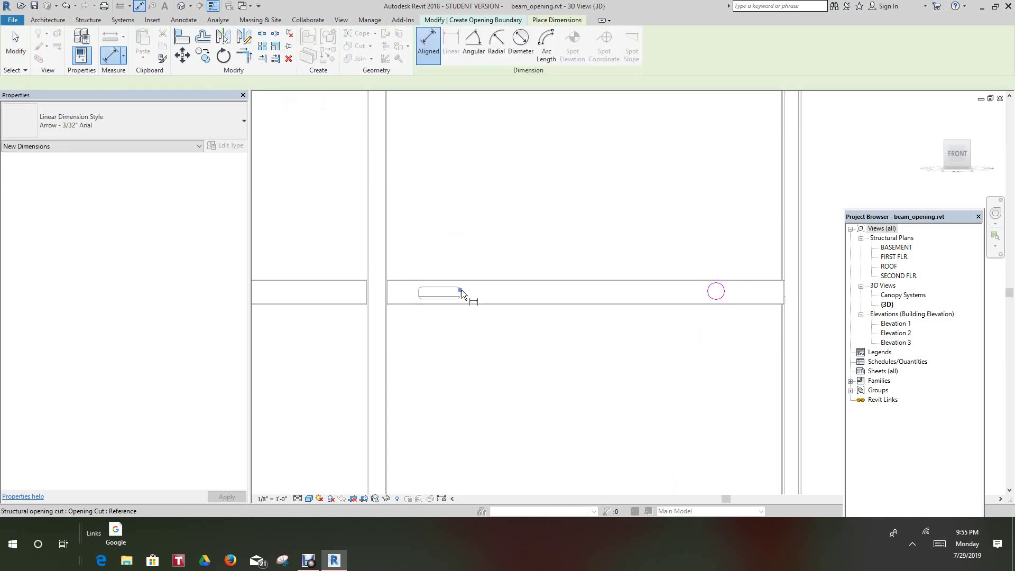
scroll(461, 292, "up", 2)
left_click(462, 293)
scroll(612, 314, "down", 2)
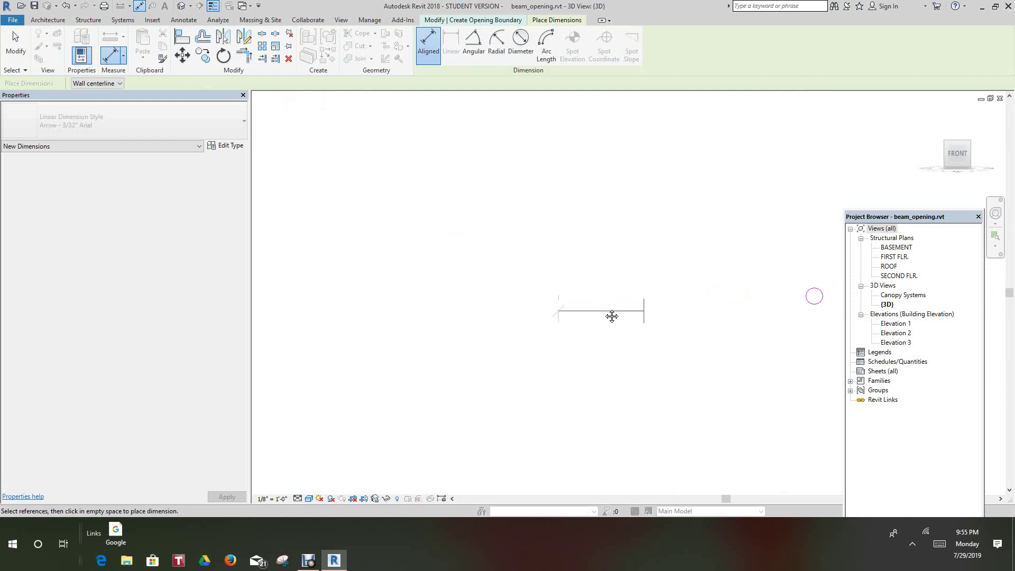
scroll(573, 310, "up", 4)
left_click(641, 281)
left_click(642, 349)
right_click(686, 325)
left_click(698, 332)
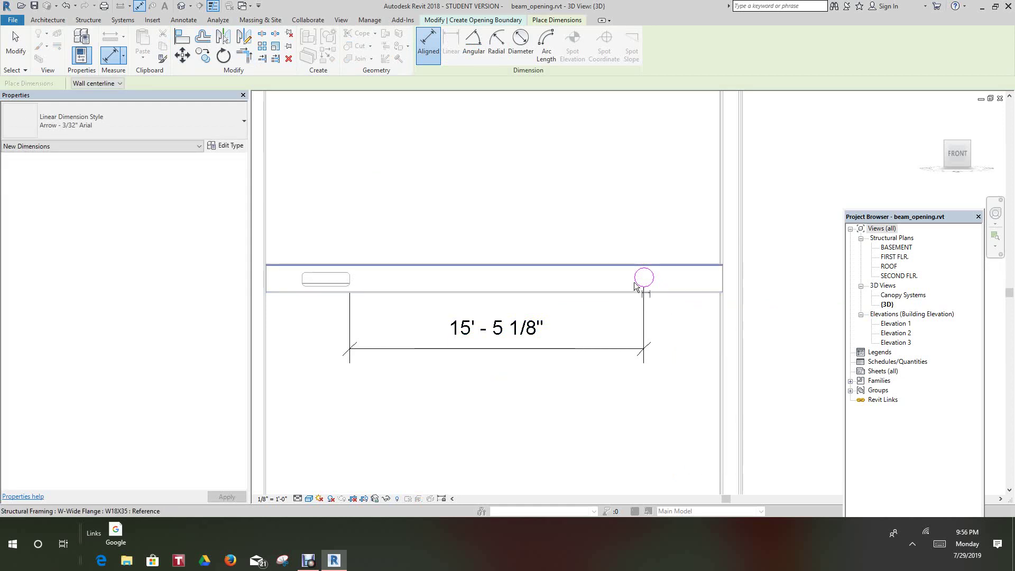
right_click(611, 243)
left_click(619, 245)
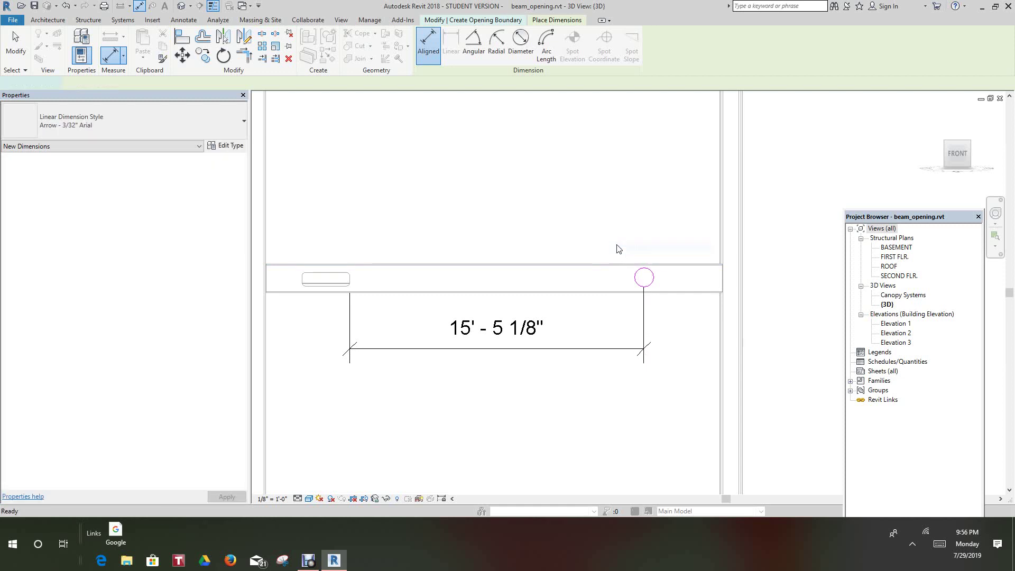
Select the circle and set that dimension to 15' 6".
left_click_drag(615, 244, 689, 322)
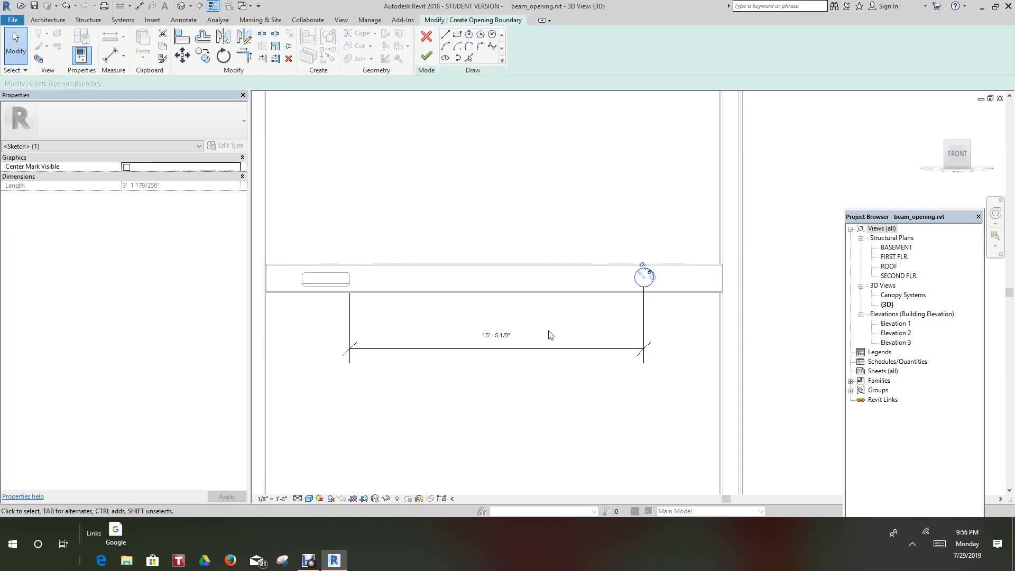
left_click(503, 334)
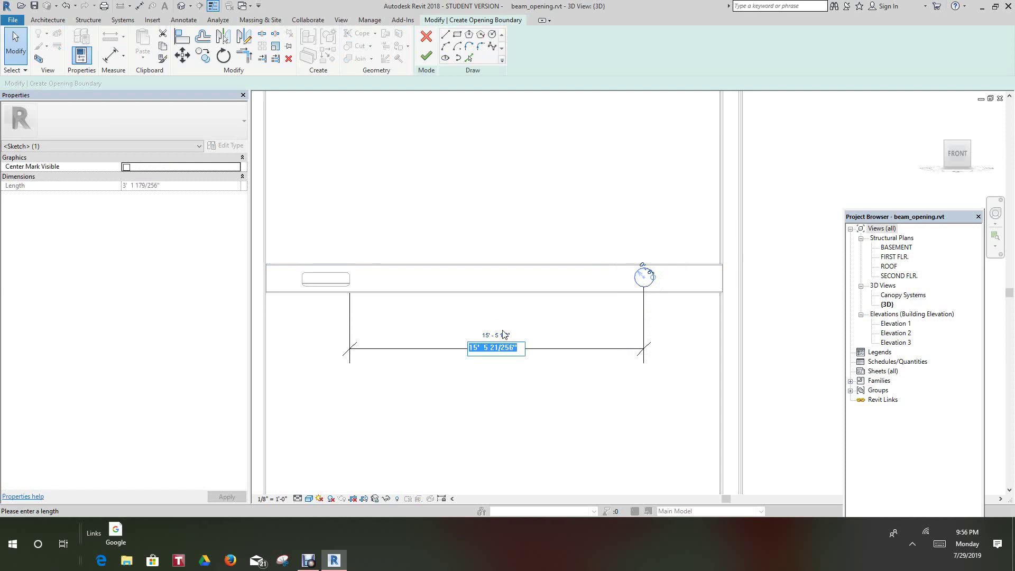
type("15 6")
key("Return")
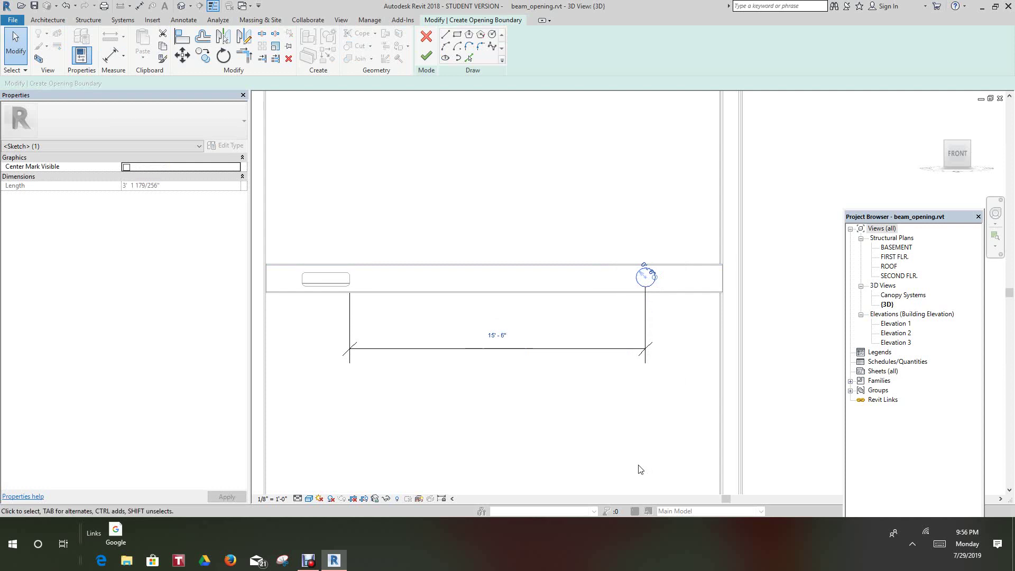
left_click(632, 213)
scroll(660, 299, "up", 3)
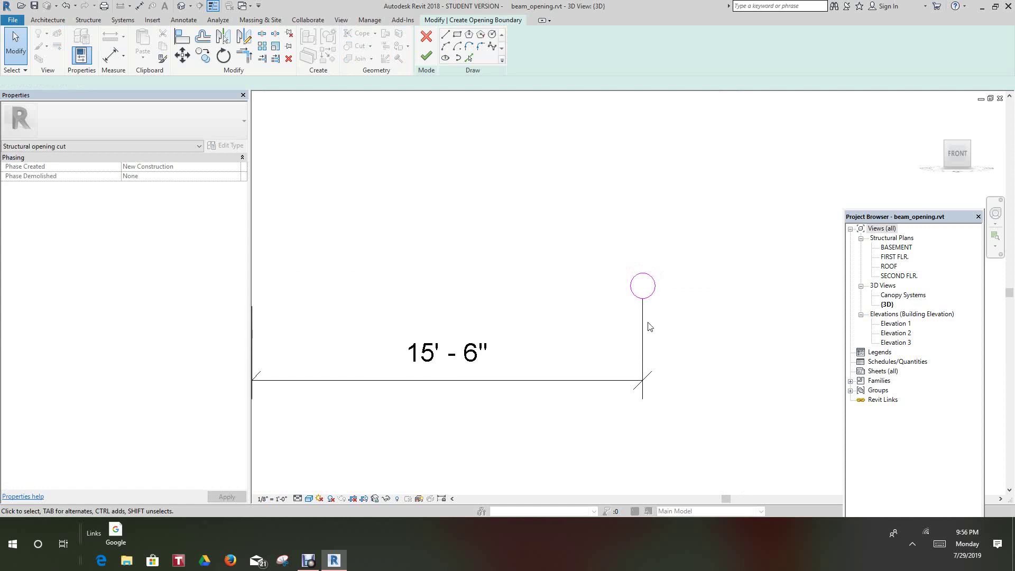
Select the circle sketch to check its temporary dimensions.
left_click(655, 291)
scroll(664, 297, "down", 2)
left_click(592, 237)
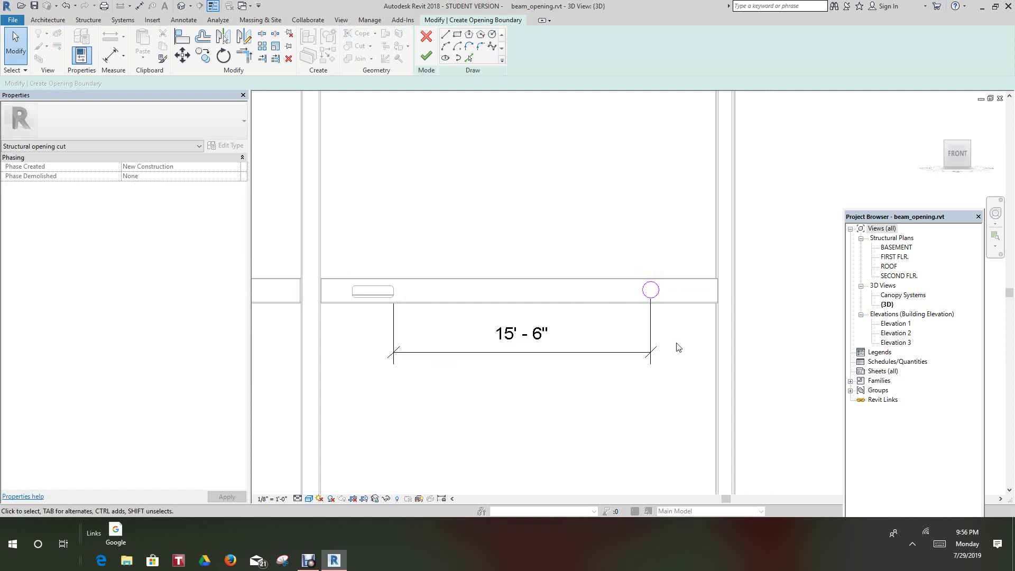
left_click(652, 289)
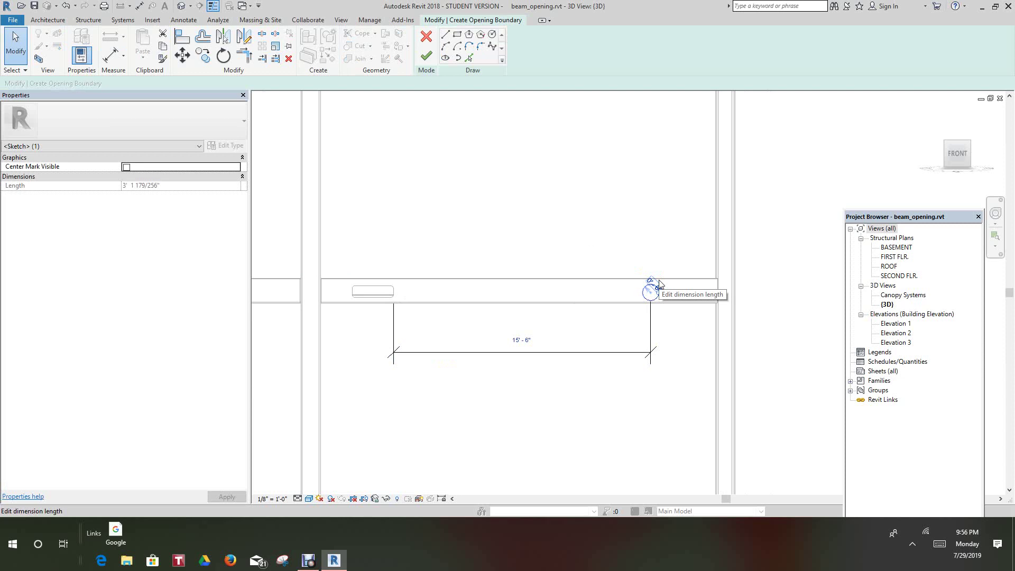
left_click(675, 328)
scroll(669, 310, "up", 3)
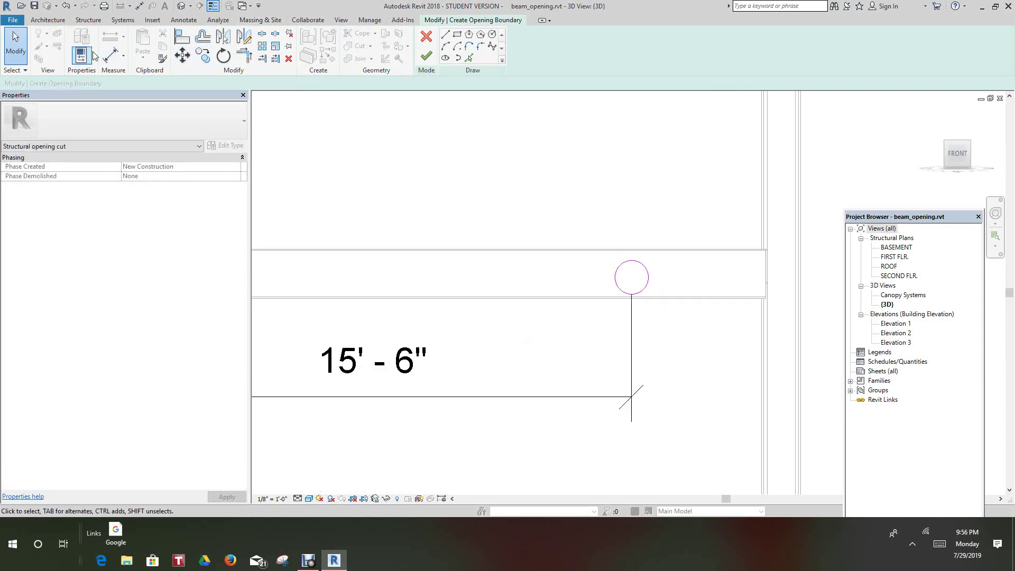
Dimension from the beam's top edge to the circle centre, then exit dimensioning.
left_click(117, 57)
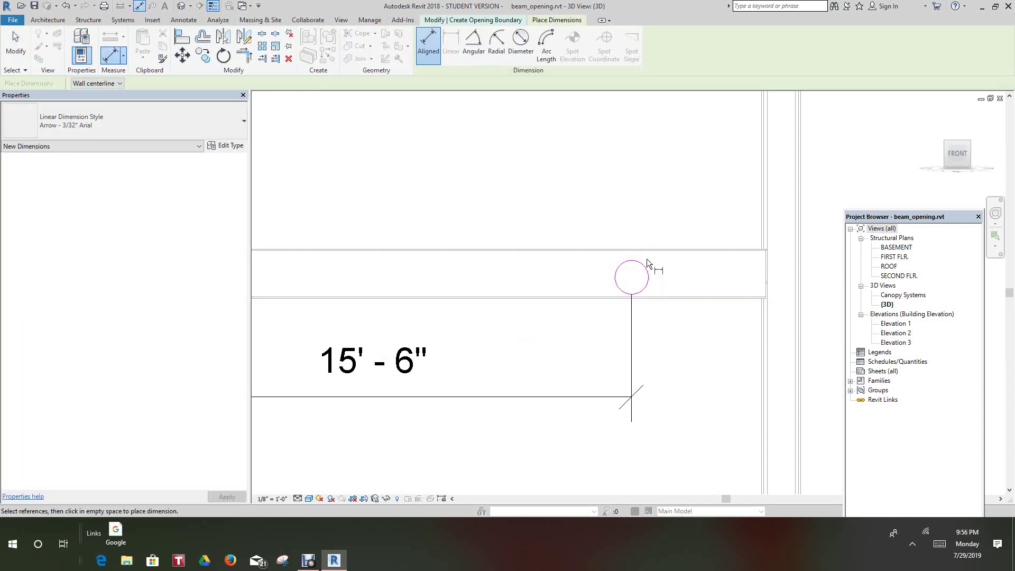
scroll(643, 248, "up", 1)
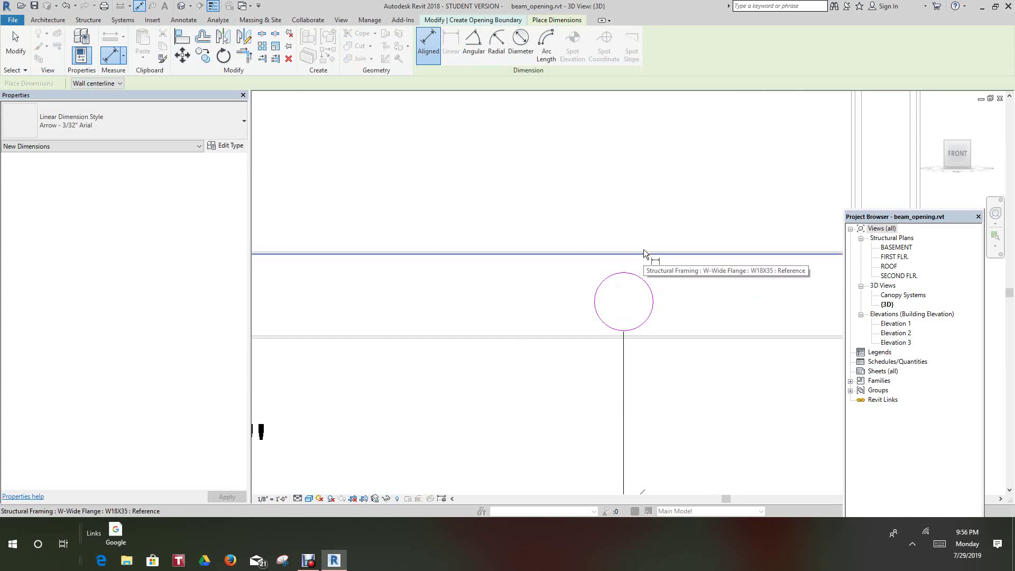
left_click(643, 248)
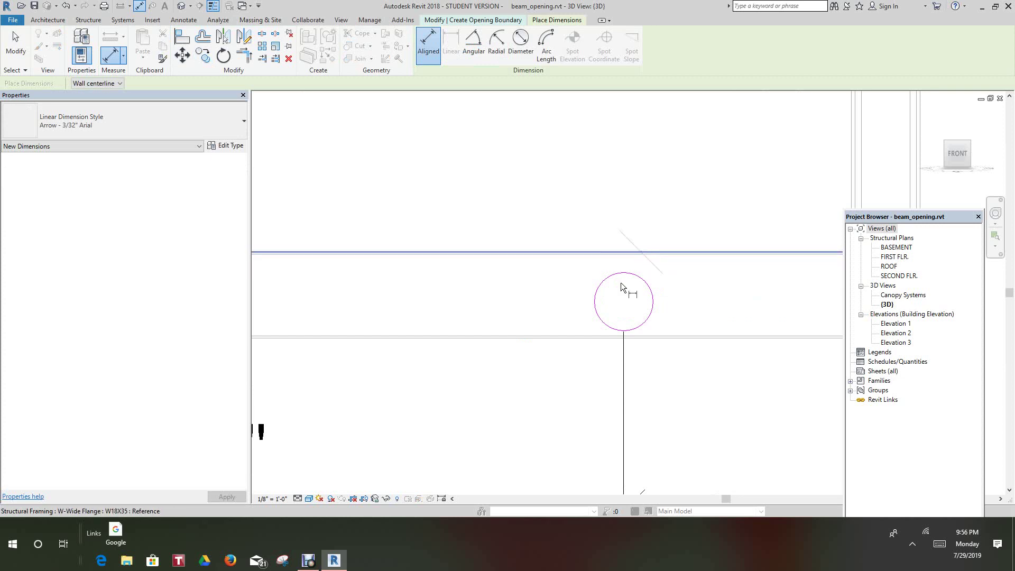
left_click(620, 304)
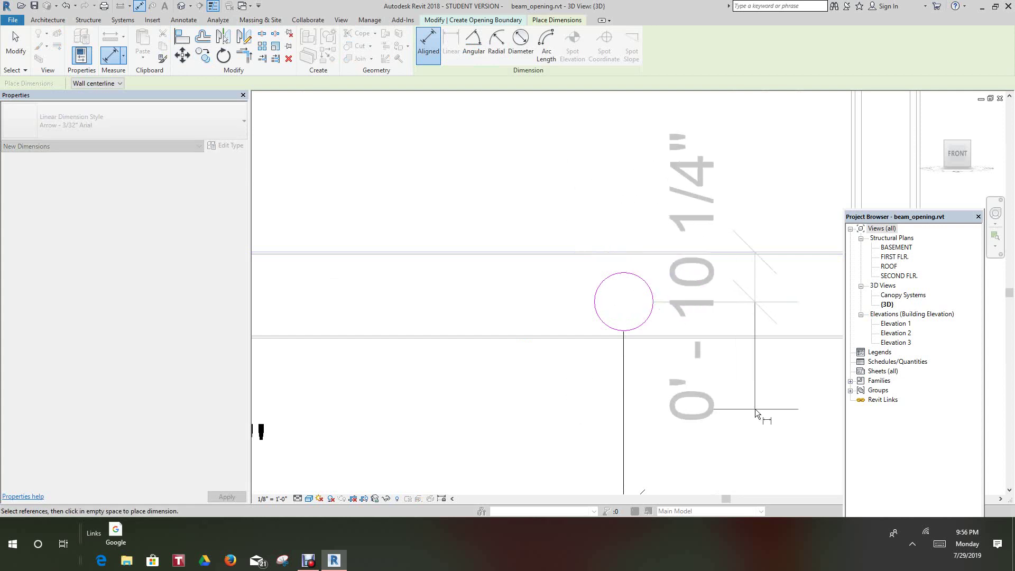
left_click(755, 397)
scroll(738, 345, "down", 2)
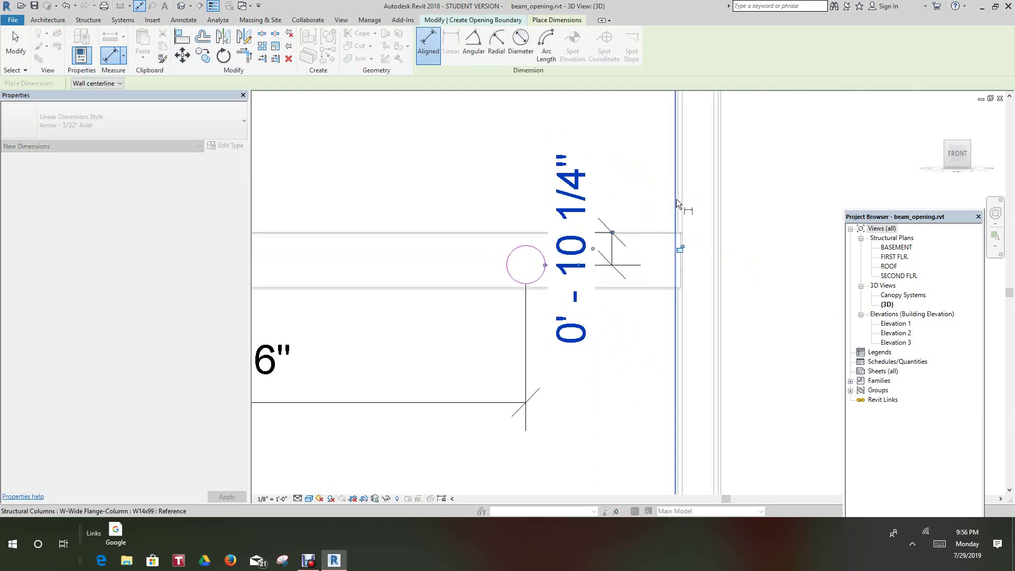
right_click(458, 168)
left_click(485, 175)
right_click(469, 186)
left_click(486, 190)
key("Escape")
Set the circle centre's distance from the beam top edge to 8".
left_click(525, 245)
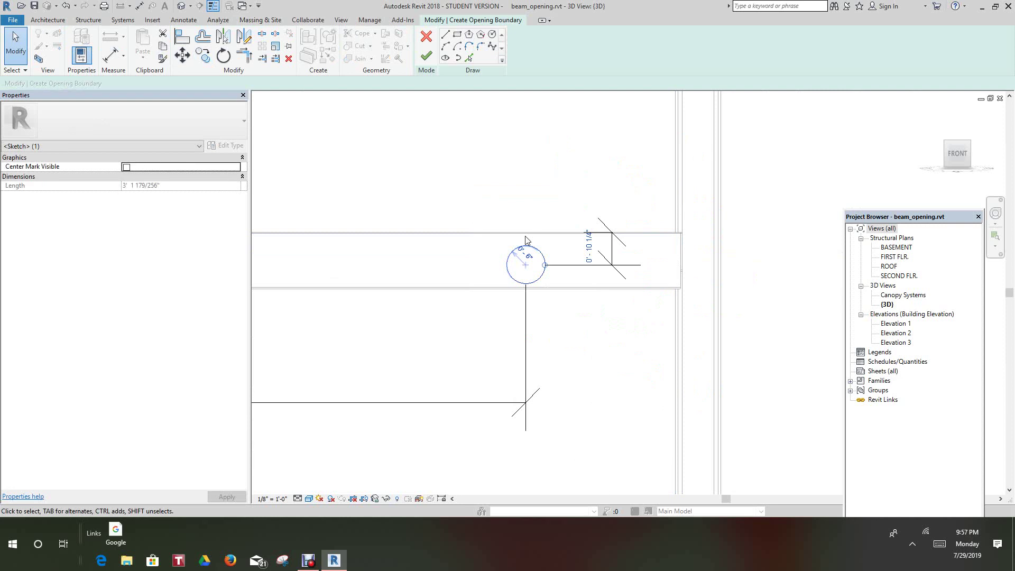
left_click(592, 248)
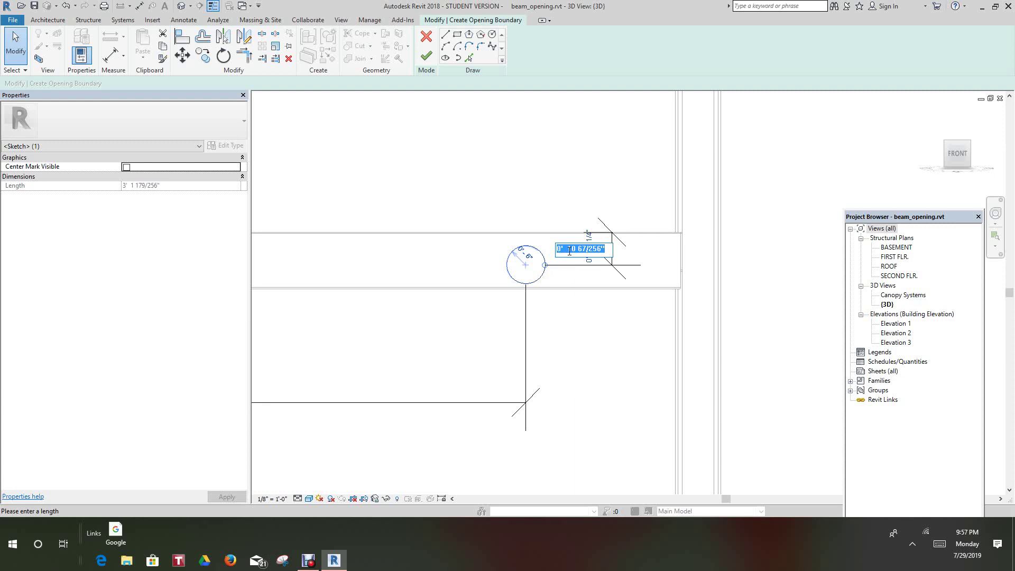
left_click_drag(568, 251, 600, 251)
type("8")
key("Return")
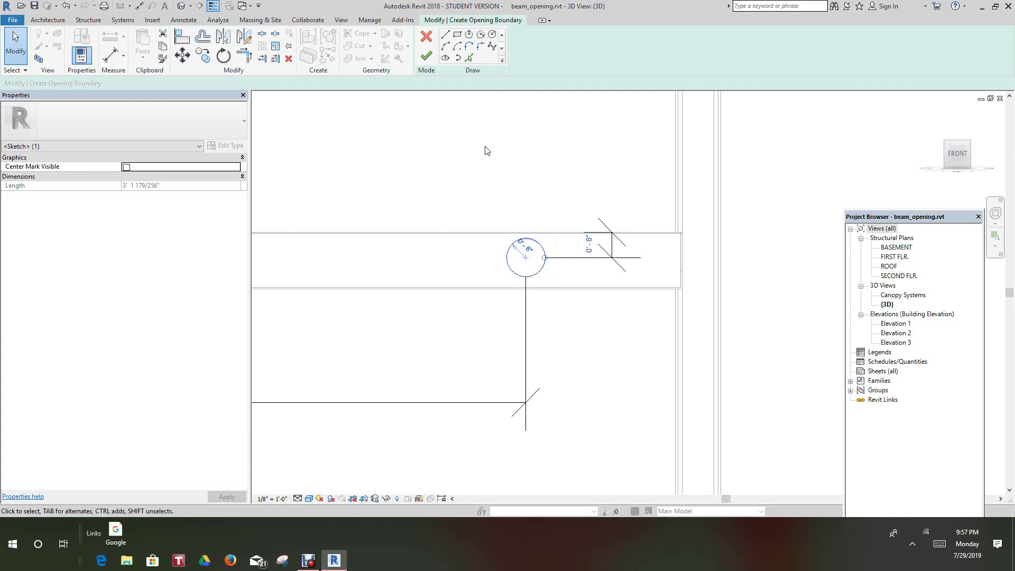
scroll(497, 179, "down", 2)
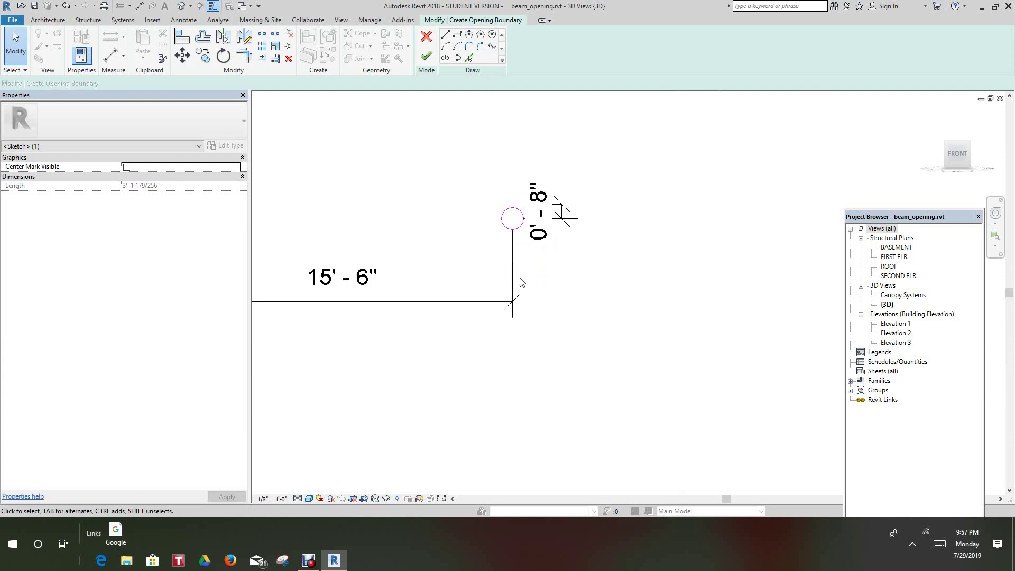
scroll(526, 243, "down", 1)
middle_click_drag(533, 276, 583, 294)
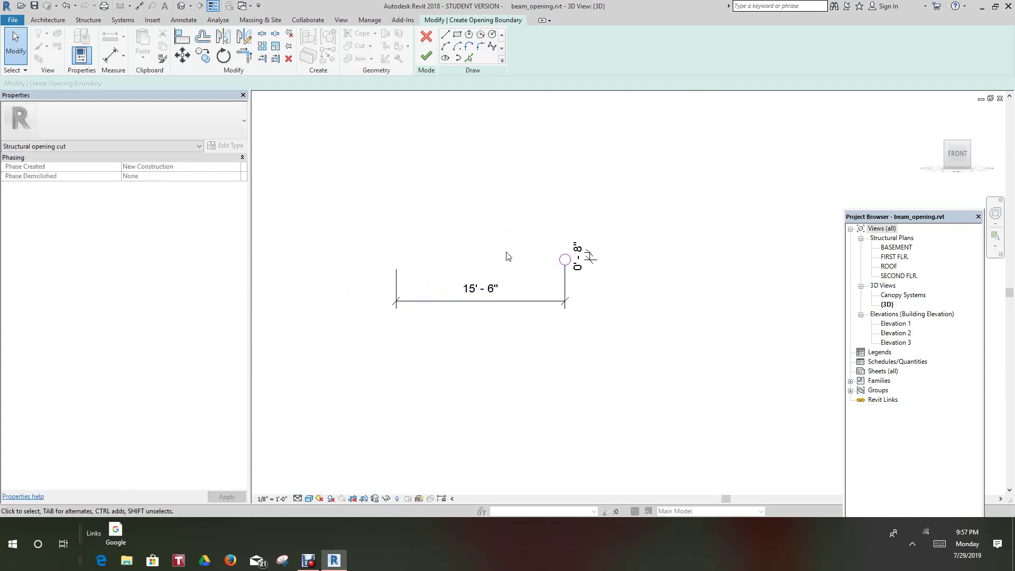
Finish the circular opening sketch and launch Opening By Face for another cut.
left_click(426, 55)
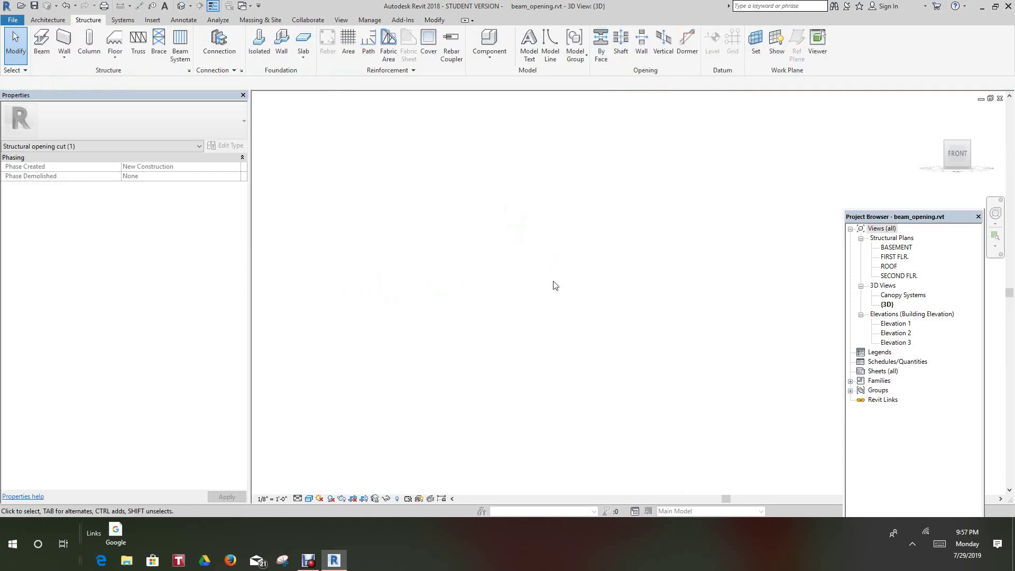
left_click(555, 281)
scroll(555, 280, "up", 2)
scroll(562, 280, "down", 1)
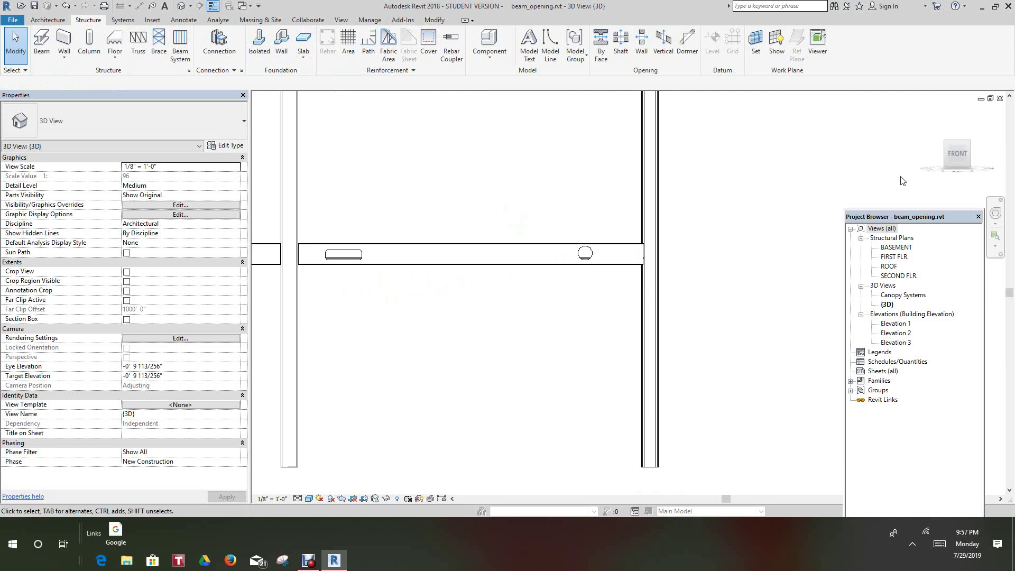
mouse_move(968, 158)
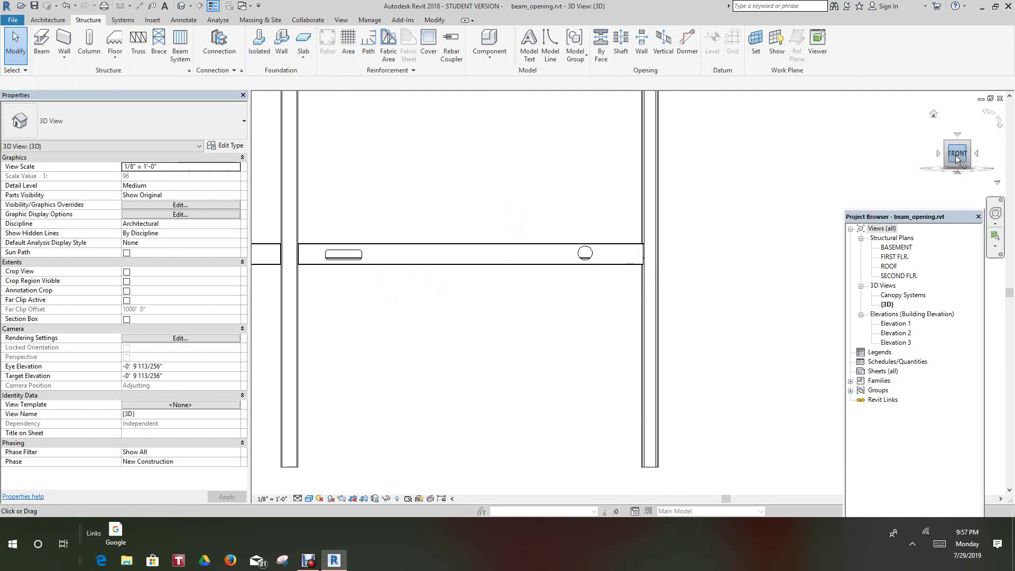
left_click(602, 40)
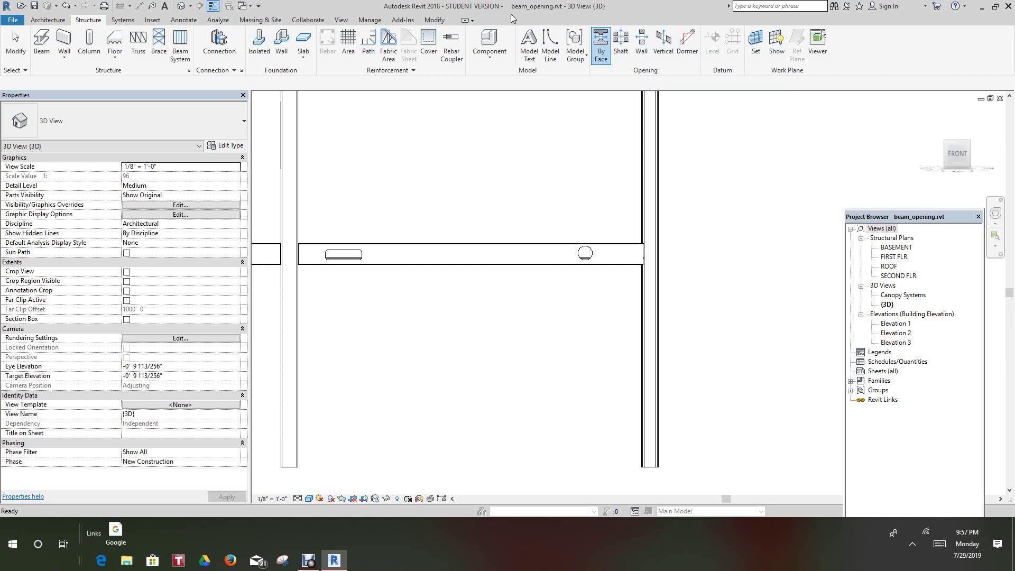
Pick the beam face to host the opening and set a corner radius of 1.
left_click(500, 254)
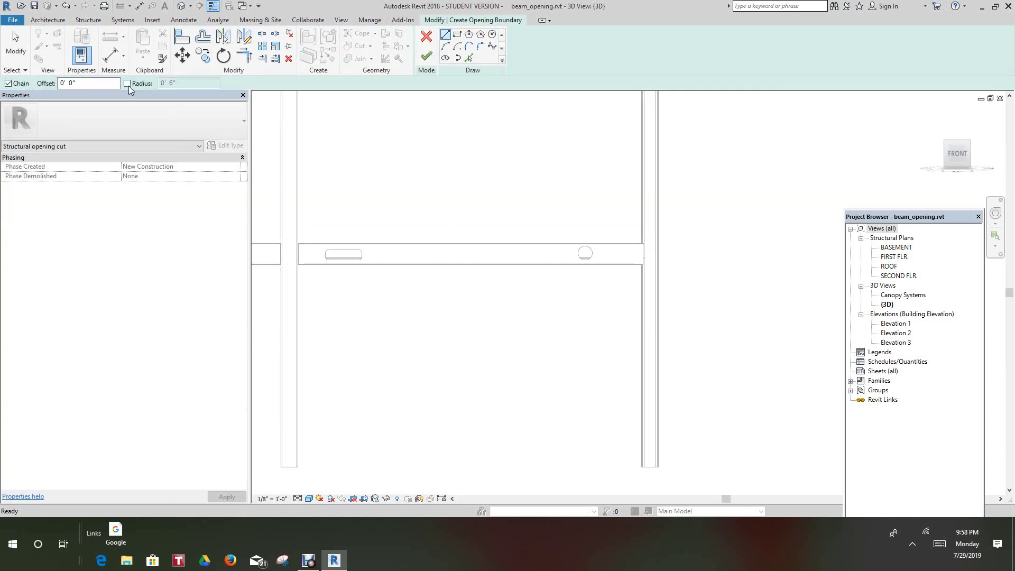
left_click(127, 84)
double_click(173, 84)
type("1")
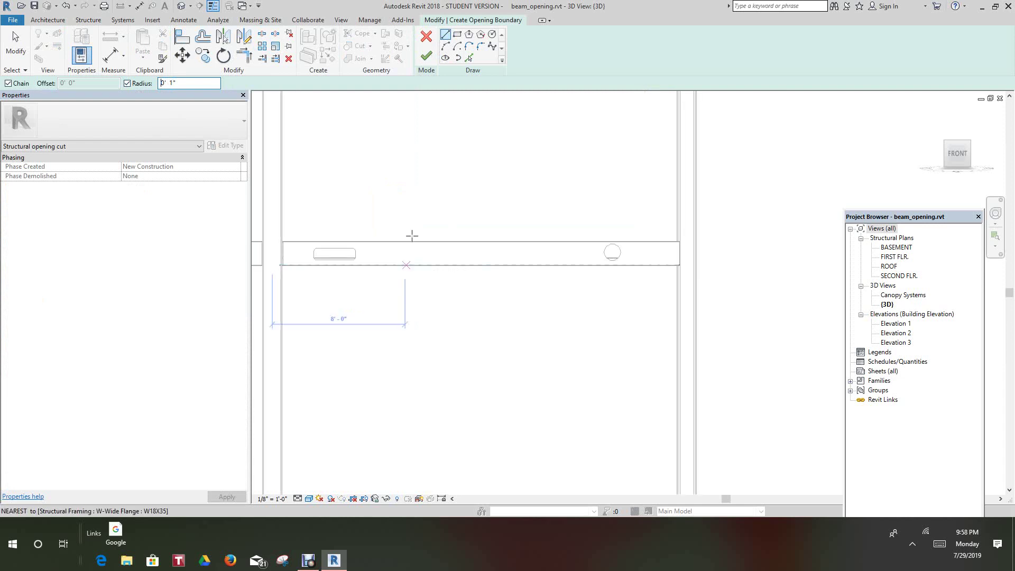
Sketch a rectangle on the beam between the slot and circular openings.
left_click(458, 34)
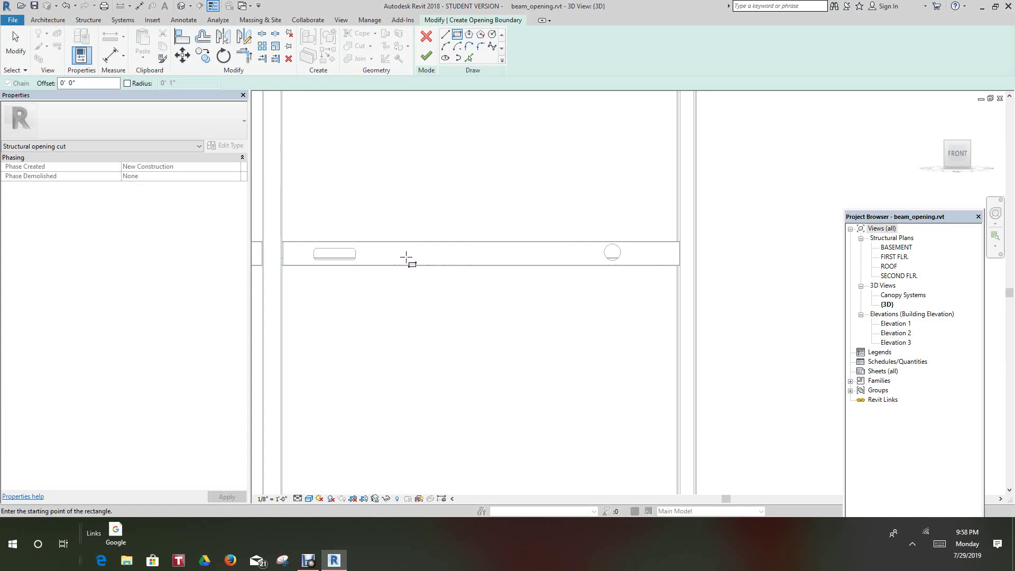
left_click(406, 257)
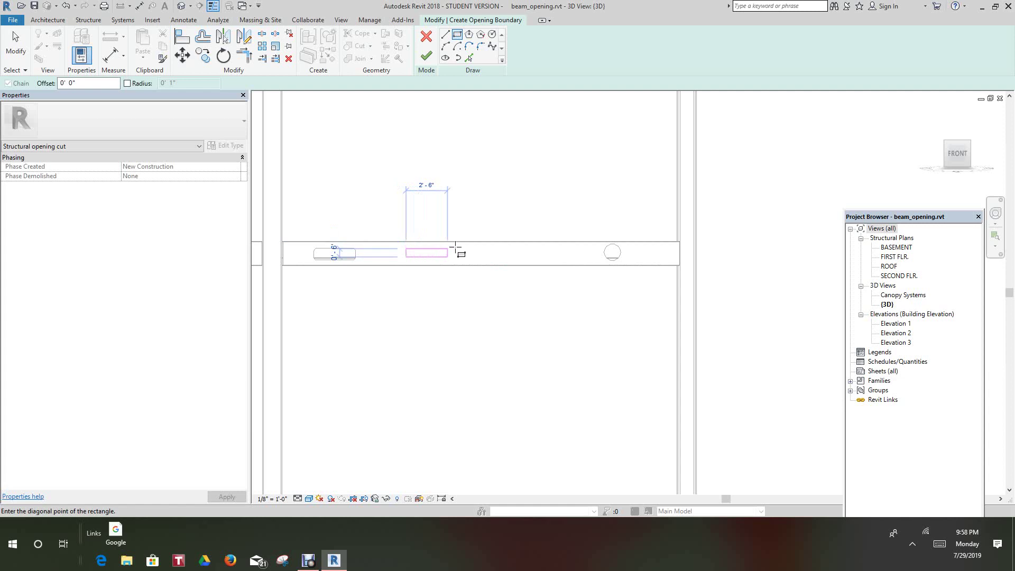
scroll(455, 248, "up", 2)
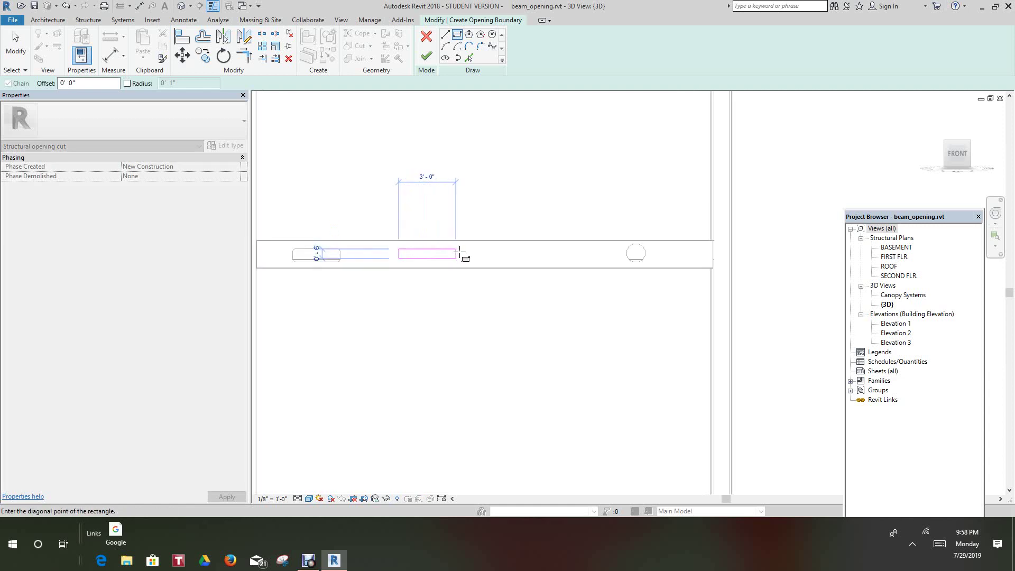
scroll(461, 249, "up", 1)
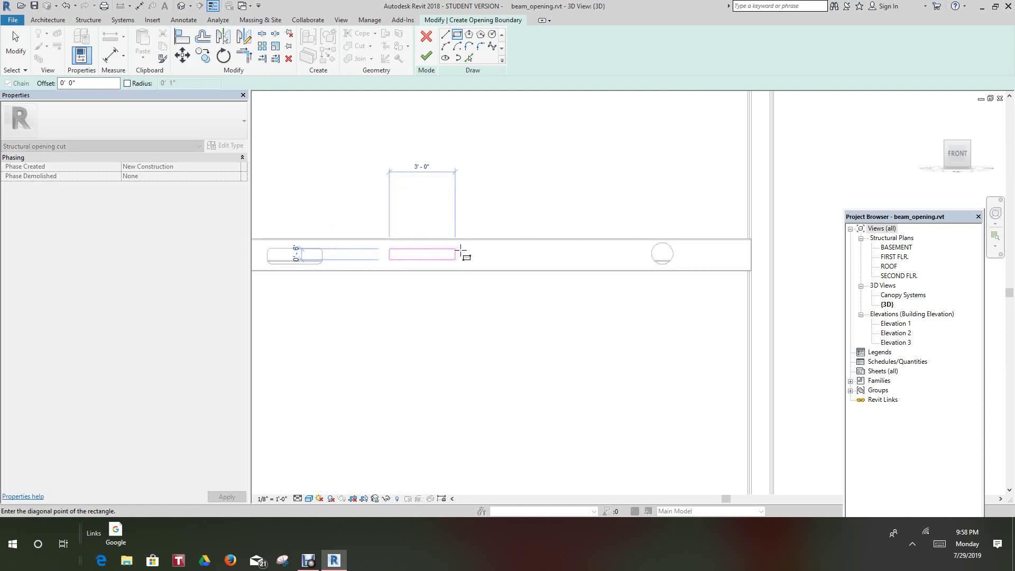
left_click(461, 252)
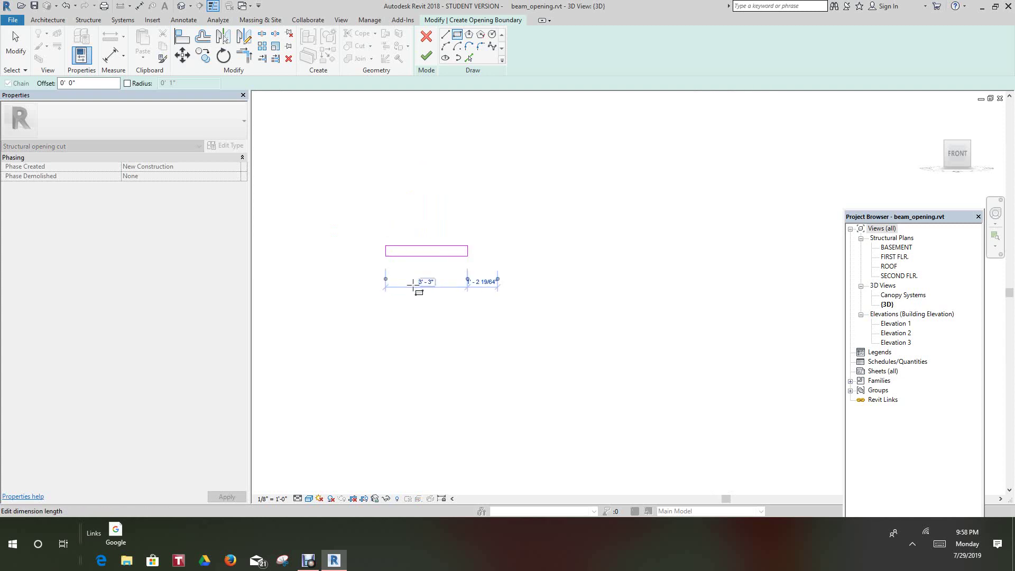
scroll(413, 290, "up", 2)
scroll(389, 238, "up", 1)
scroll(369, 212, "up", 1)
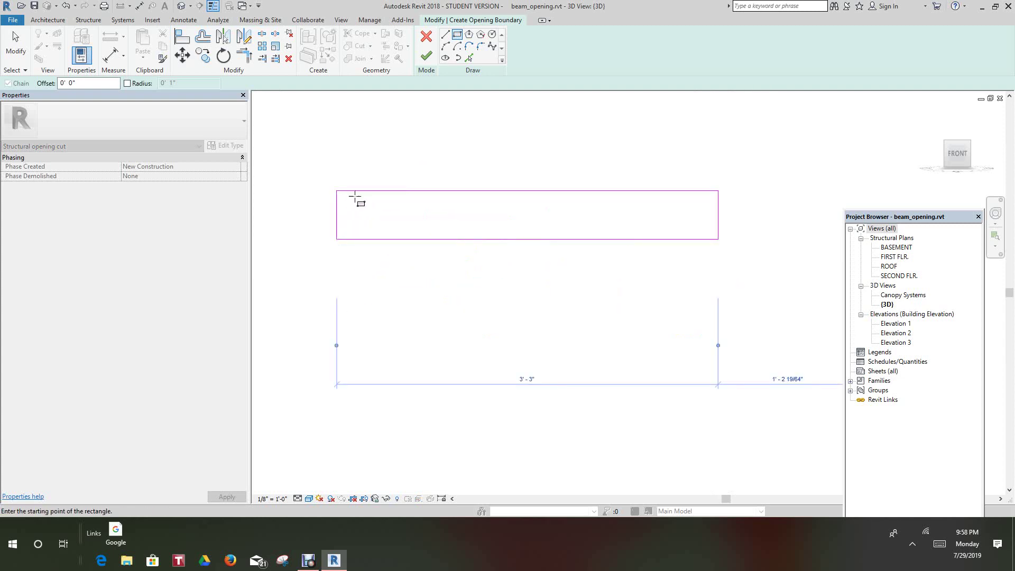
scroll(412, 184, "down", 2)
scroll(413, 187, "down", 3)
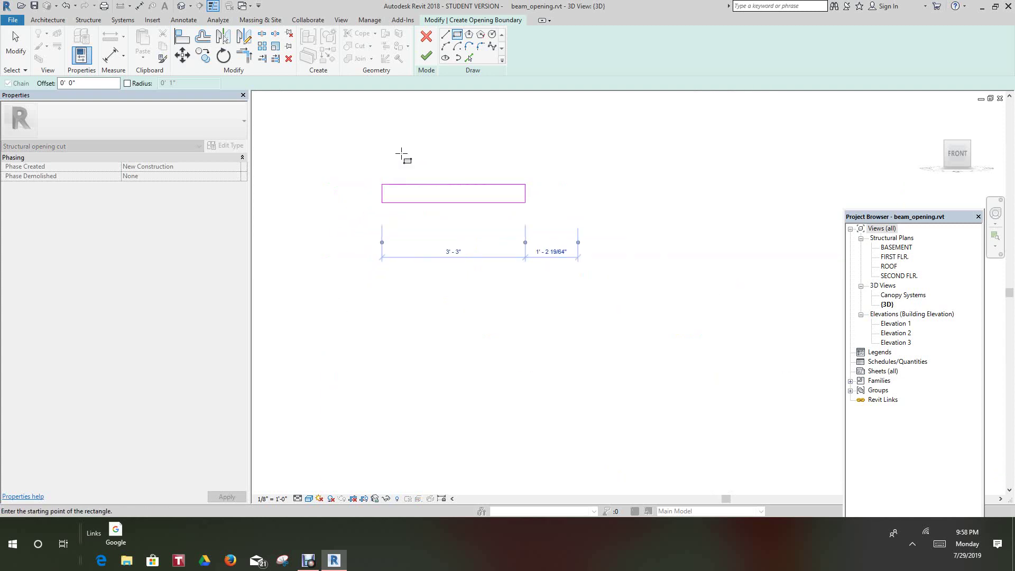
right_click(418, 160)
left_click(417, 160)
scroll(428, 188, "down", 1)
scroll(451, 170, "down", 1)
Align the rectangle's top and bottom edges to the beam's flange and bottom lines.
left_click(469, 58)
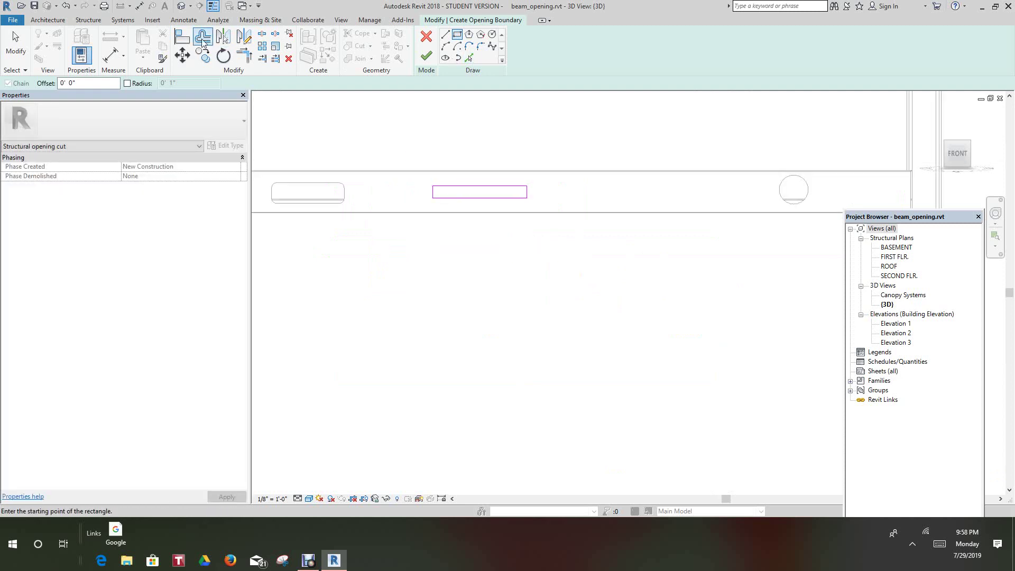
left_click(322, 182)
left_click(452, 187)
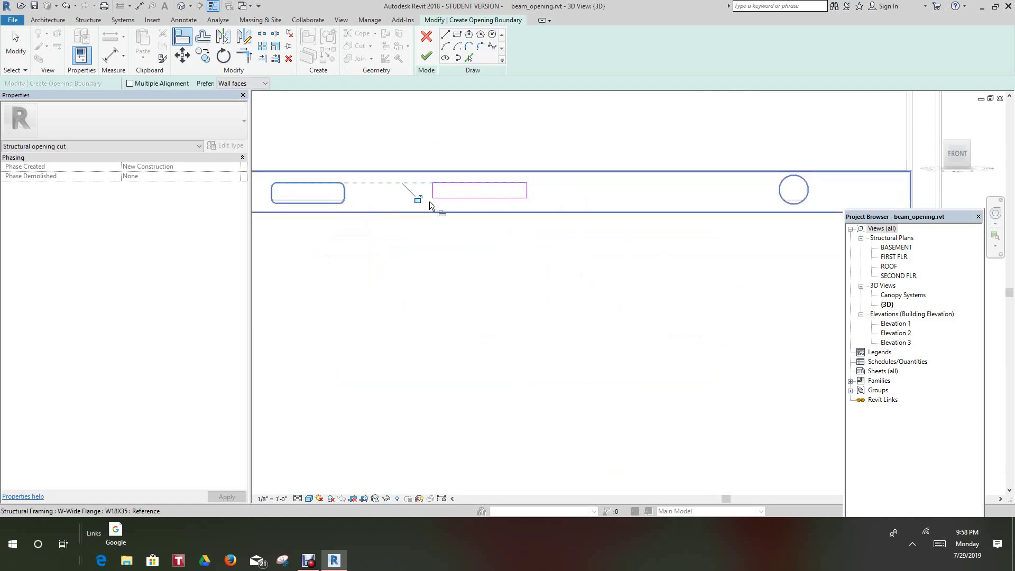
left_click(330, 205)
left_click(459, 199)
Finish the rectangular opening sketch.
left_click(426, 56)
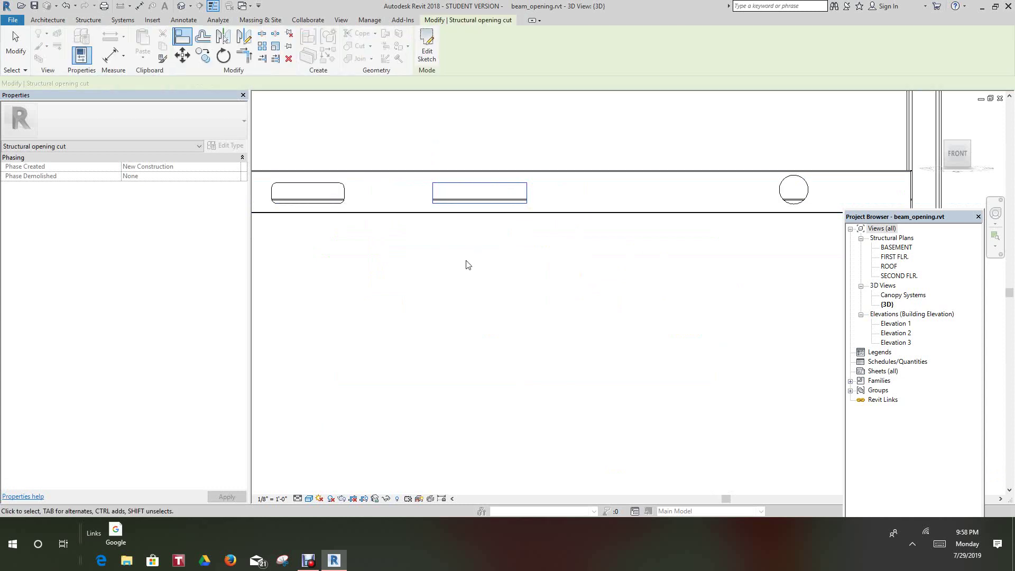
scroll(461, 213, "up", 3)
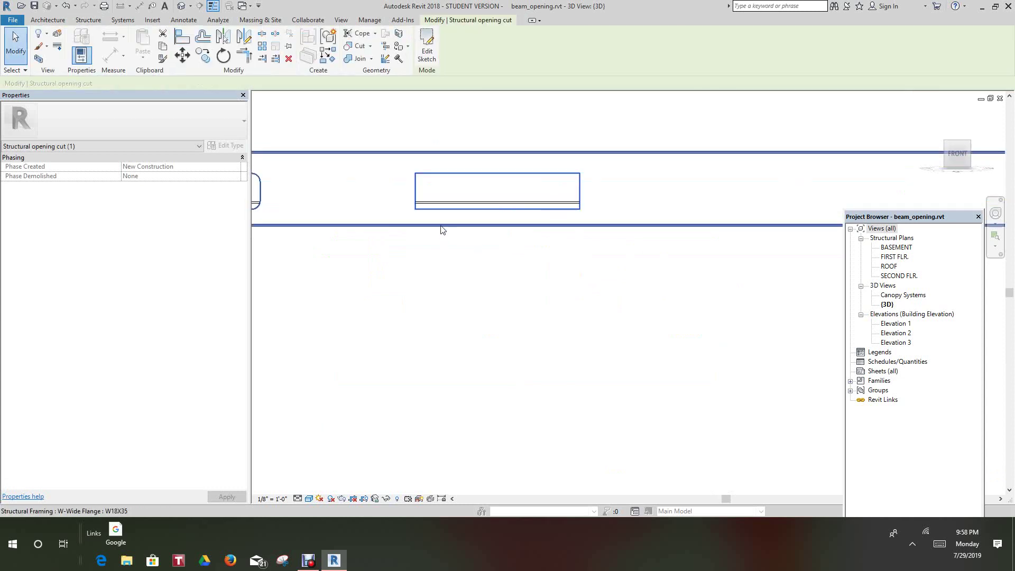
left_click(411, 283)
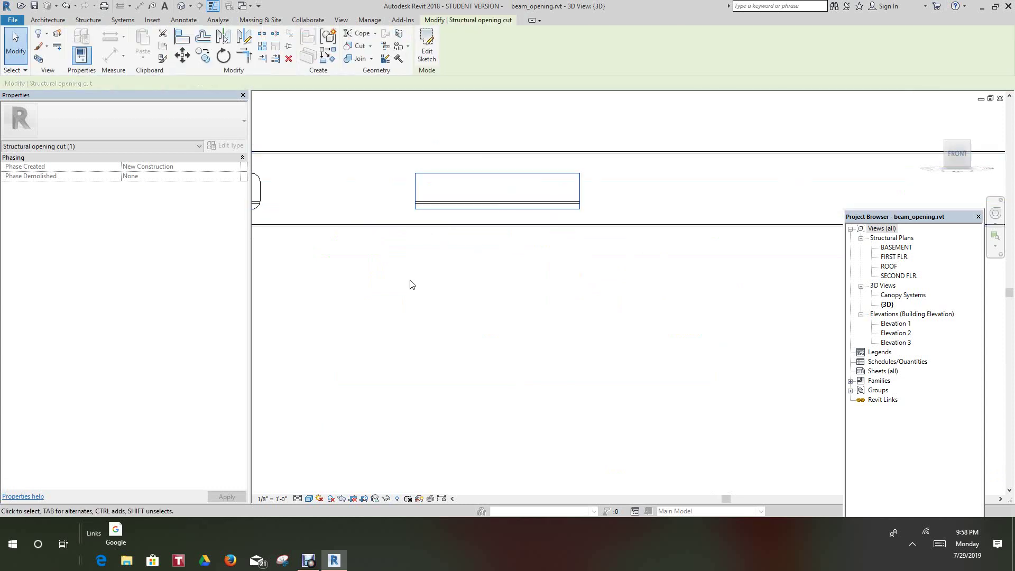
Window-select the rectangular opening cut and delete it.
left_click(449, 215)
right_click(394, 117)
left_click(415, 118)
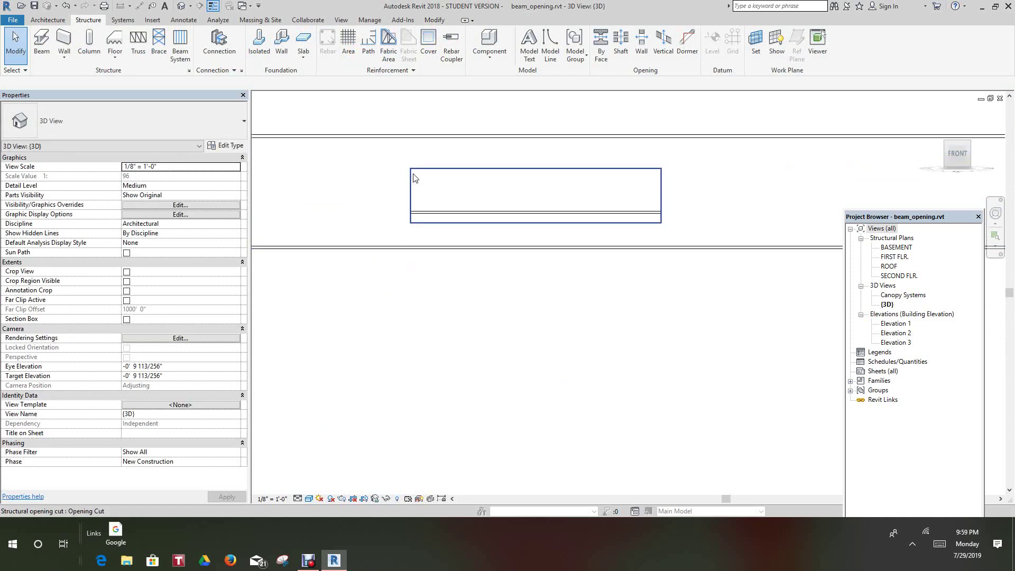
left_click_drag(379, 148, 600, 288)
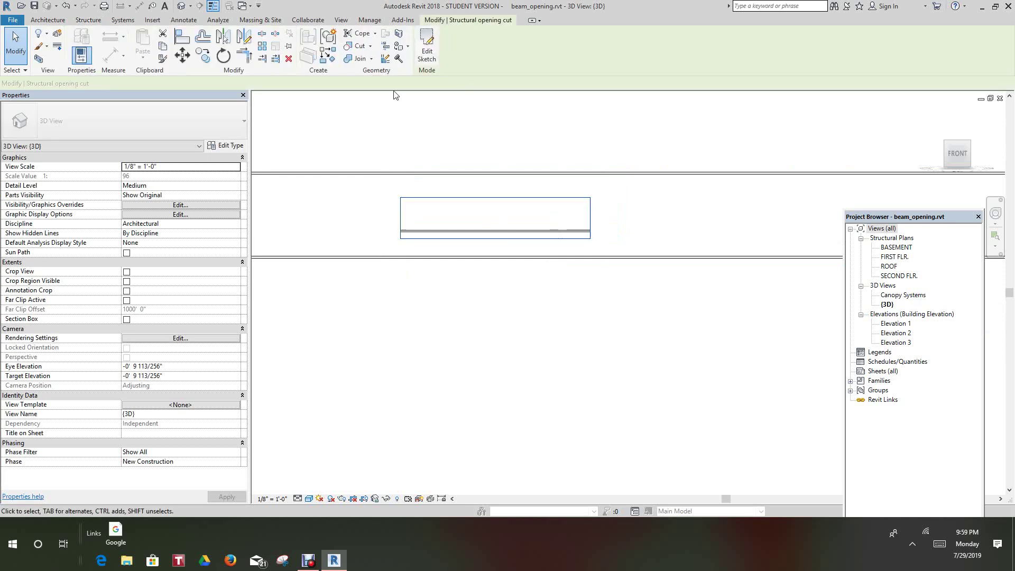
left_click(289, 58)
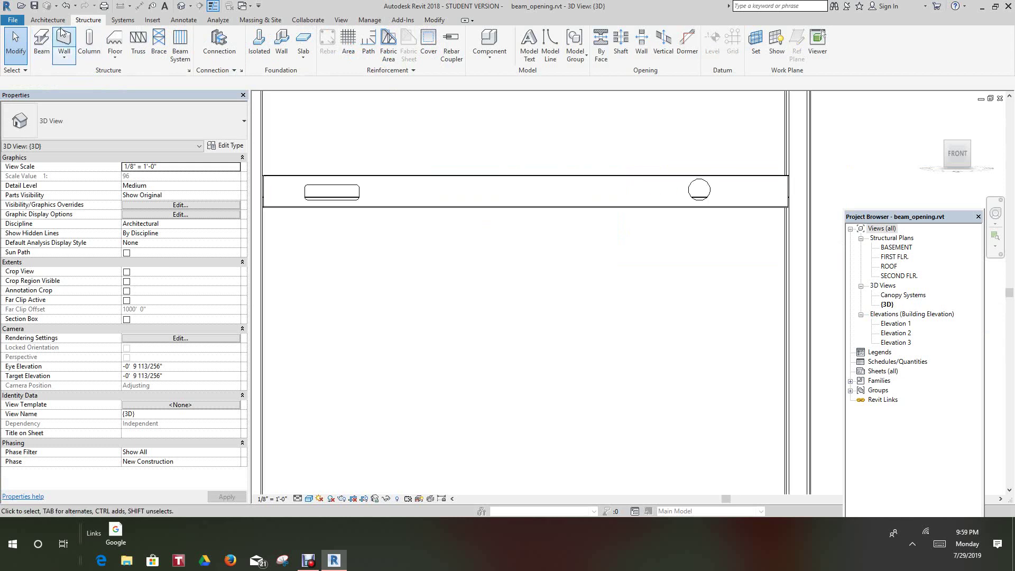
Start a By Face opening on the beam and sketch a rectangle between the openings.
left_click(601, 45)
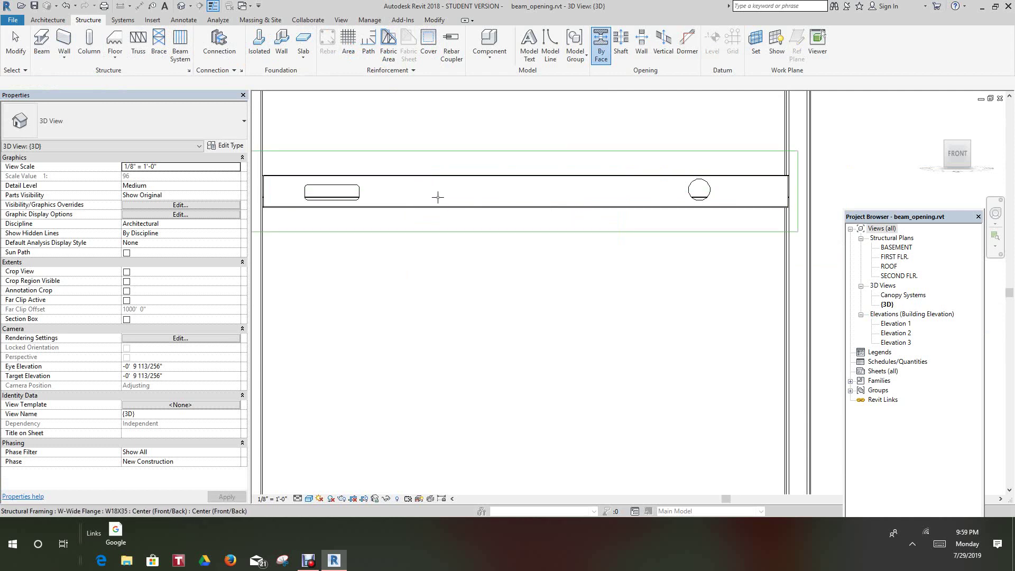
left_click(430, 198)
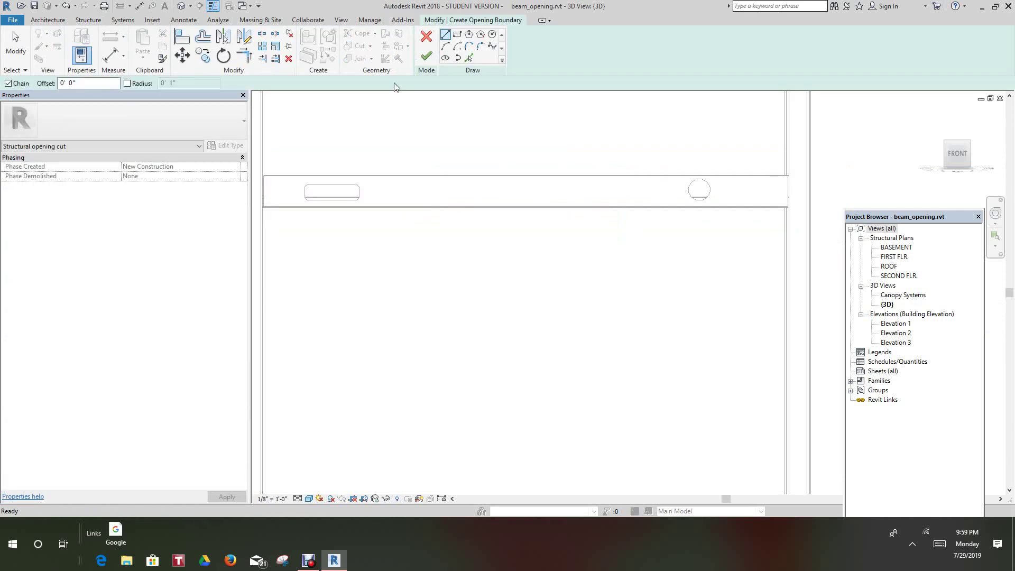
left_click(127, 84)
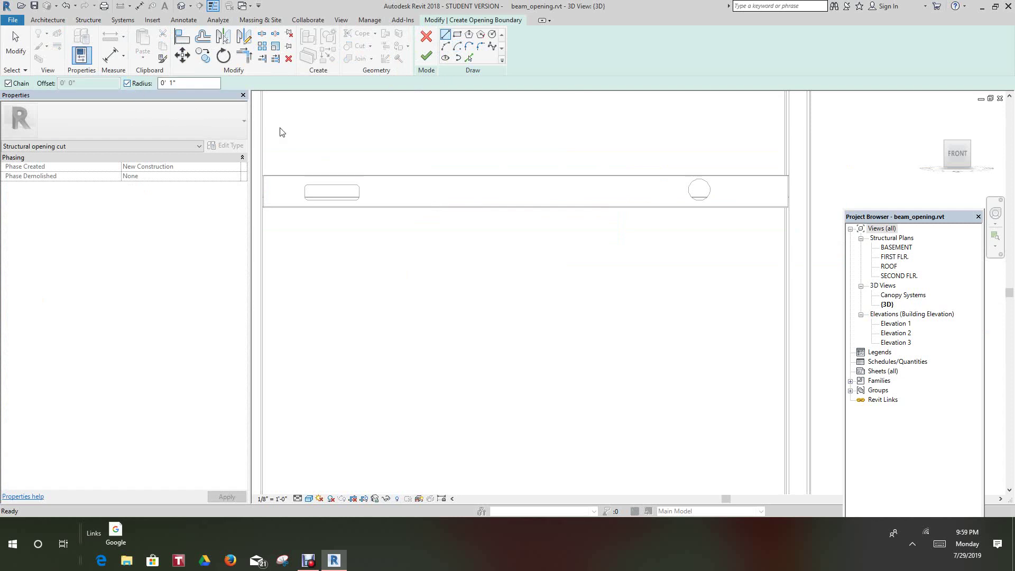
left_click(458, 34)
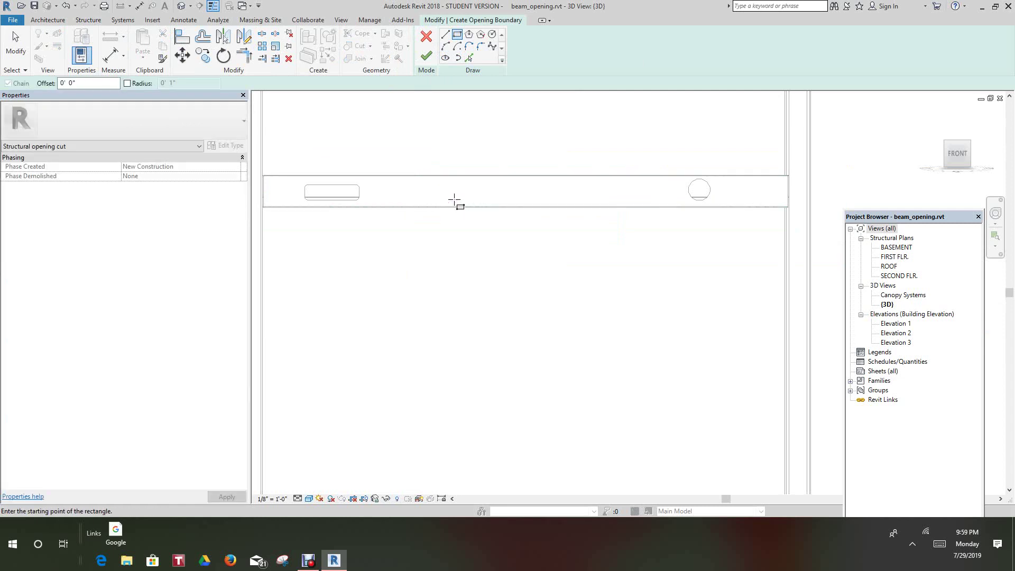
left_click(455, 200)
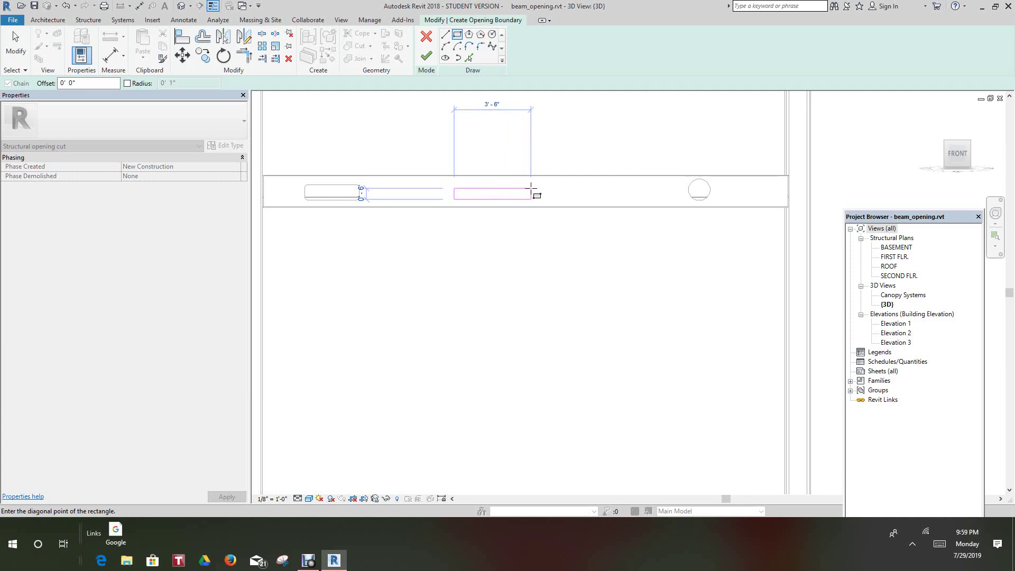
left_click(531, 188)
scroll(365, 167, "up", 1)
scroll(365, 166, "up", 1)
Align (AL) and lock the rectangle's top and bottom edges to the beam, then finish.
key("a")
key("l")
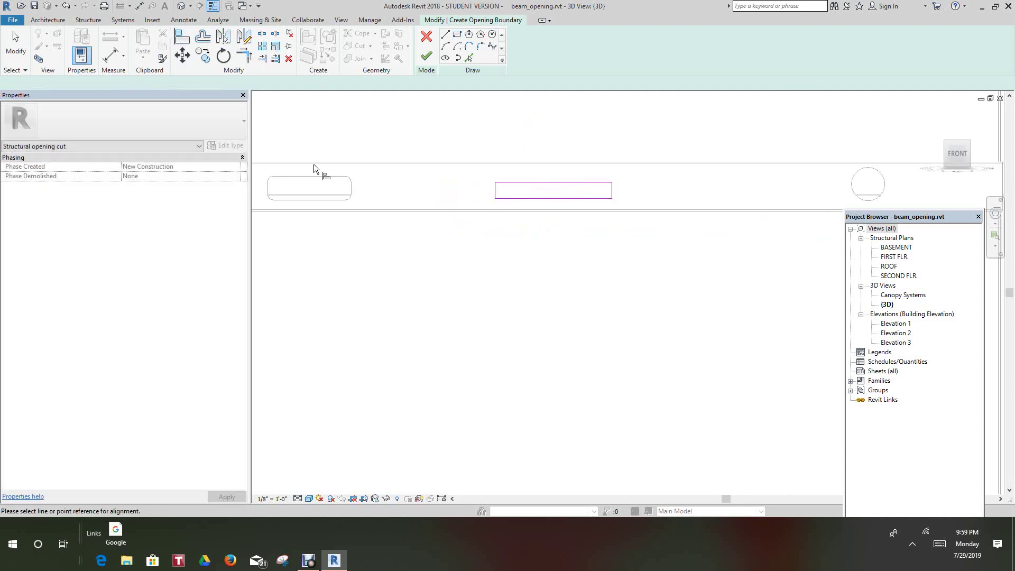
left_click(313, 175)
left_click(504, 183)
left_click(325, 200)
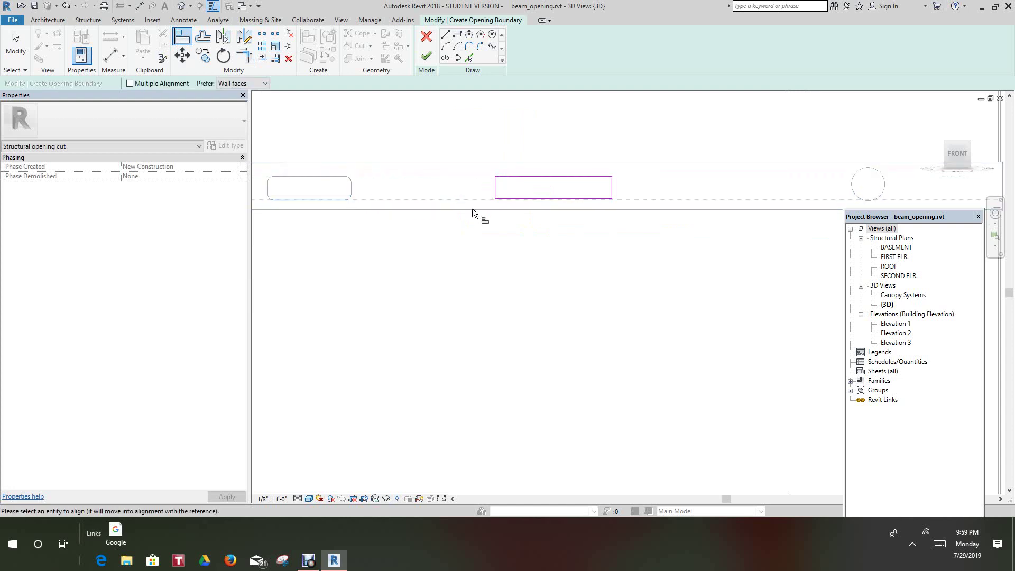
left_click(537, 198)
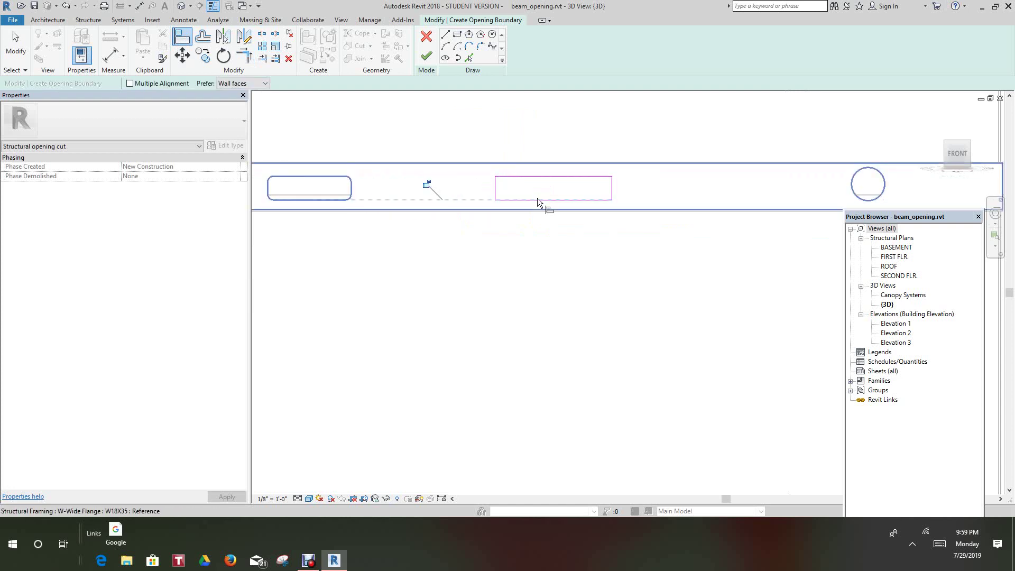
left_click(427, 185)
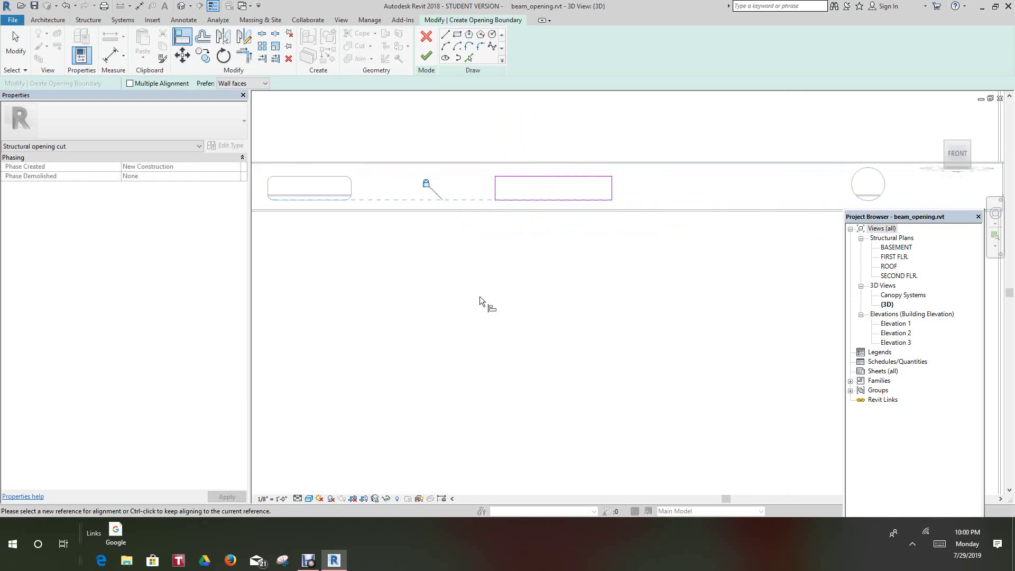
left_click(426, 56)
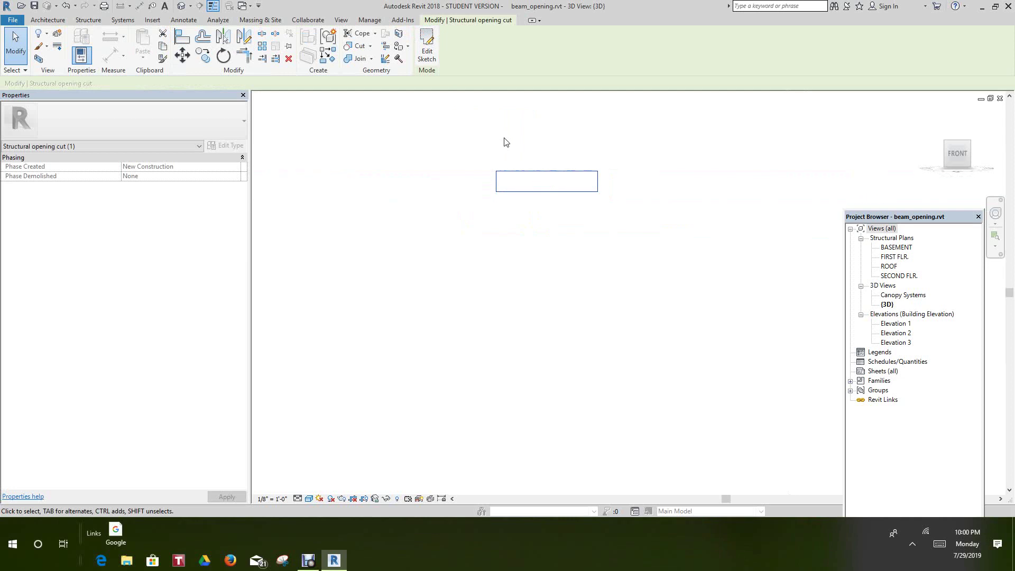
Select the middle rectangular opening and enter its sketch for editing.
scroll(486, 210, "up", 2)
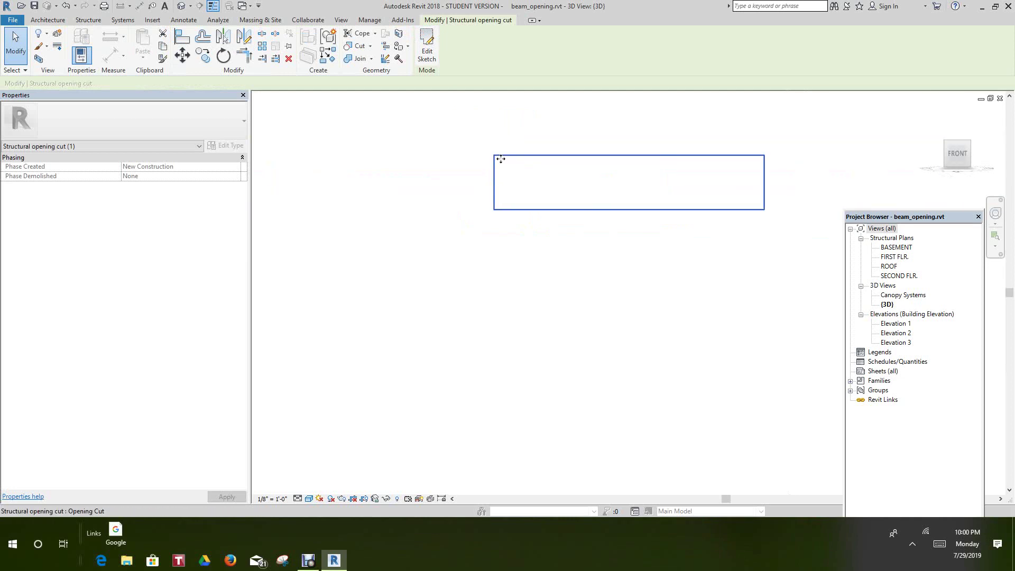
scroll(499, 159, "up", 1)
scroll(496, 164, "down", 3)
scroll(459, 209, "down", 3)
scroll(458, 231, "down", 3)
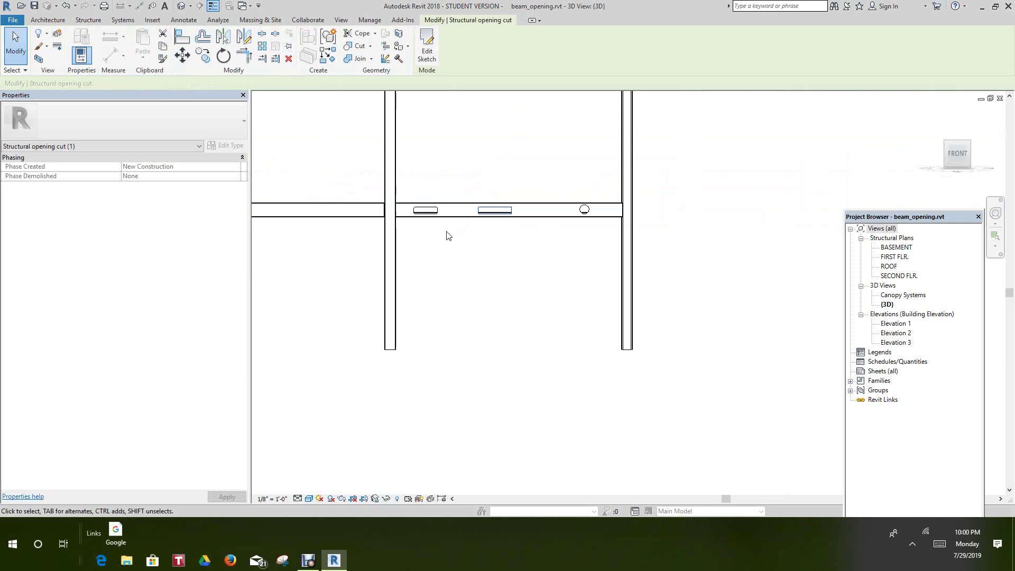
scroll(313, 100, "up", 1)
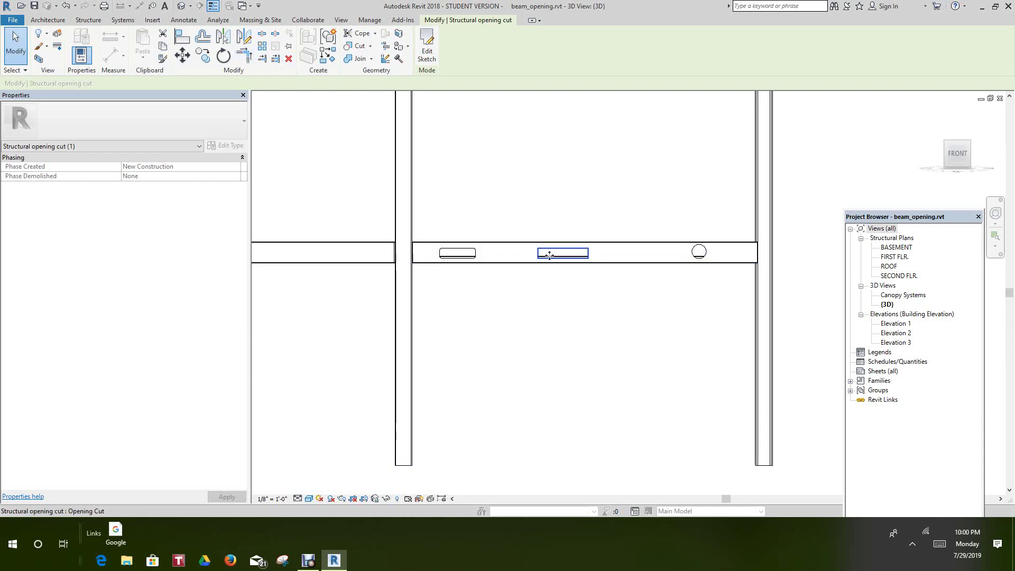
right_click(548, 216)
left_click(559, 220)
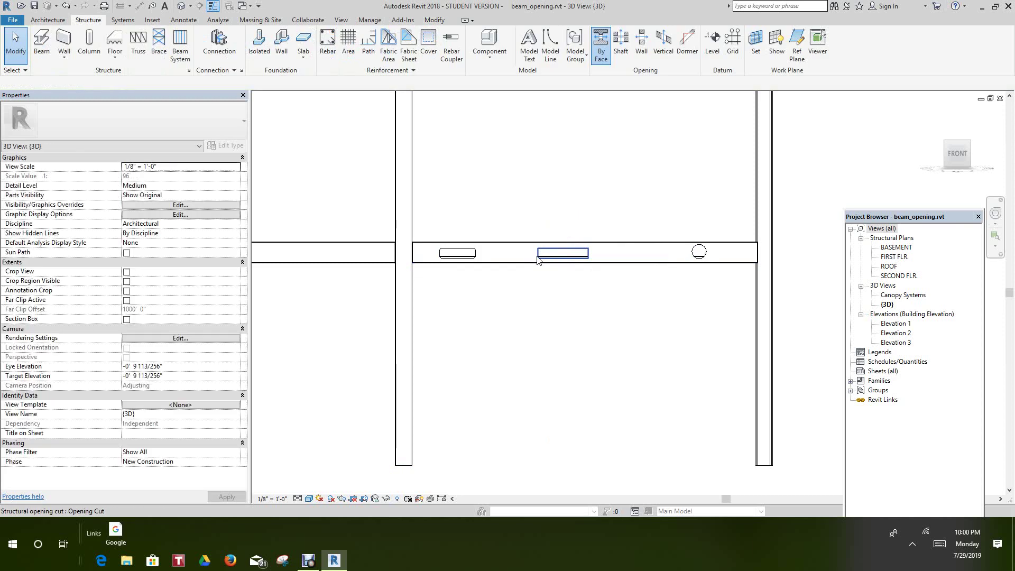
left_click(563, 253)
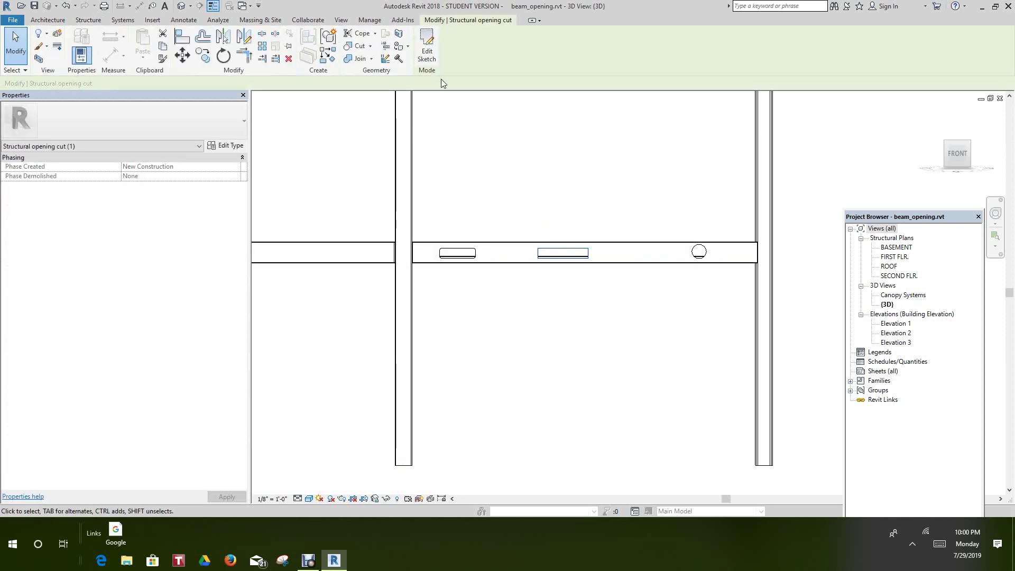
left_click(427, 51)
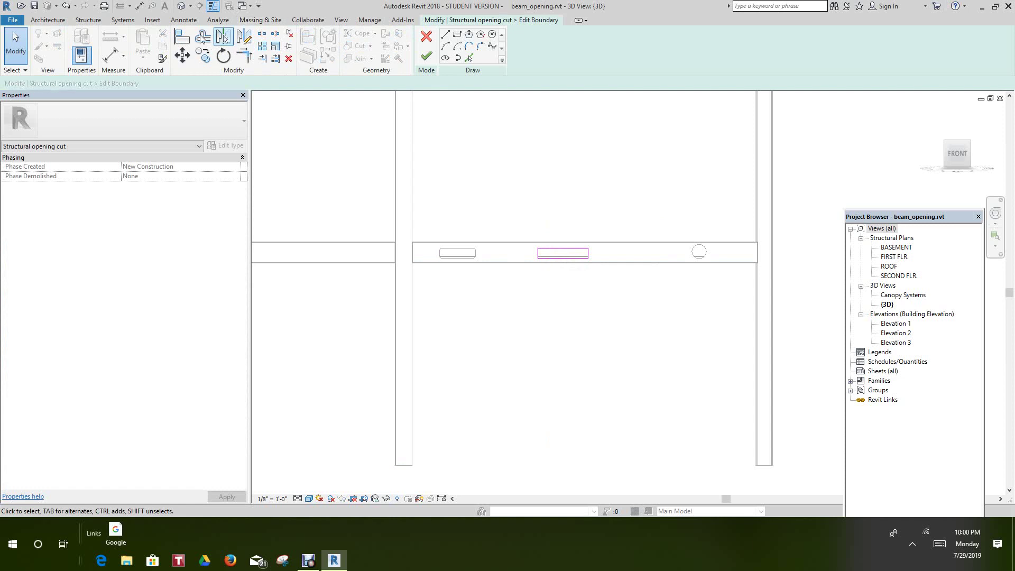
Dimension the gap between the slot opening's edge and the rectangular opening's edge.
left_click(140, 9)
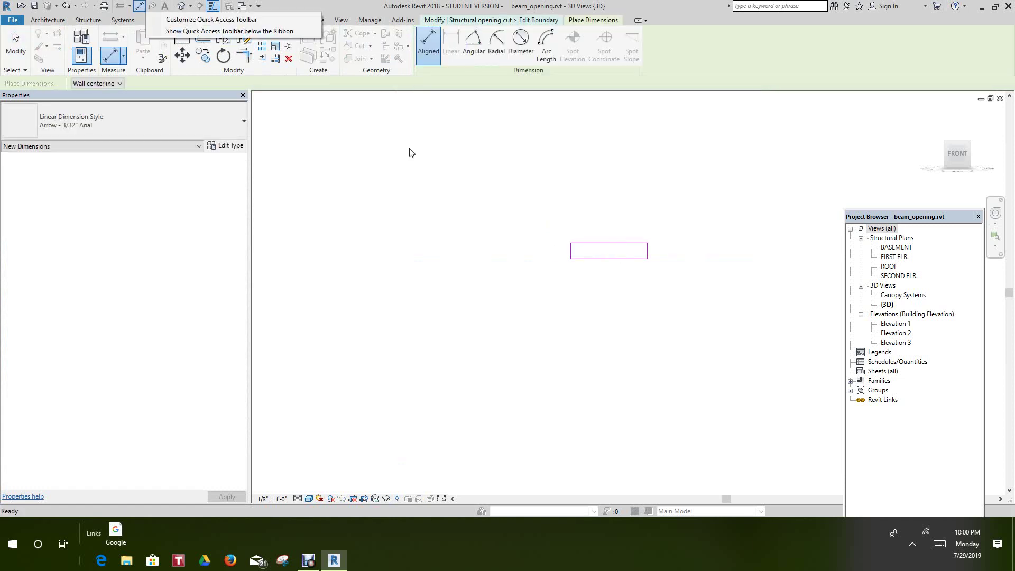
right_click(421, 182)
left_click(431, 38)
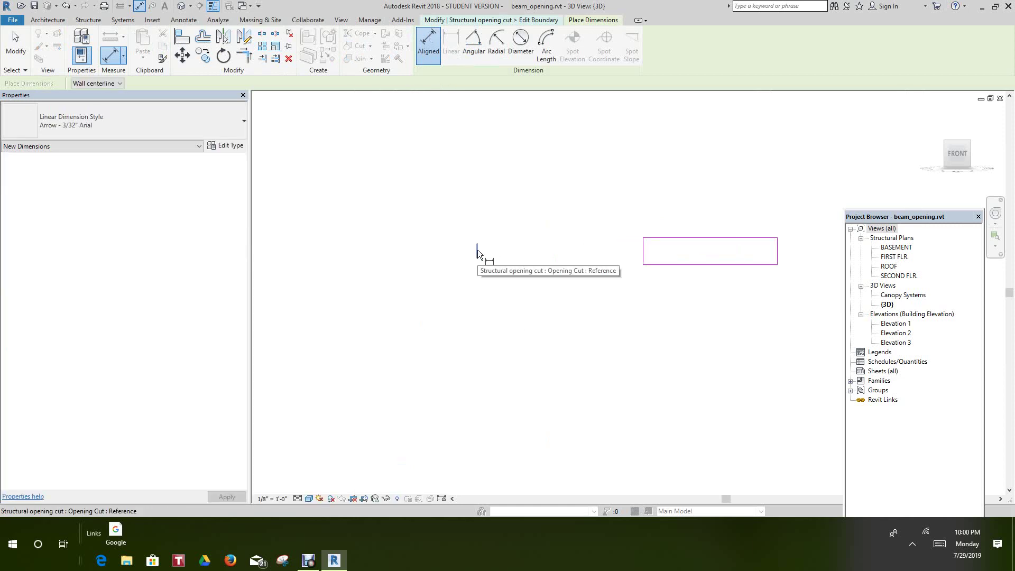
left_click(477, 257)
left_click(643, 241)
left_click(648, 137)
right_click(683, 142)
left_click(708, 149)
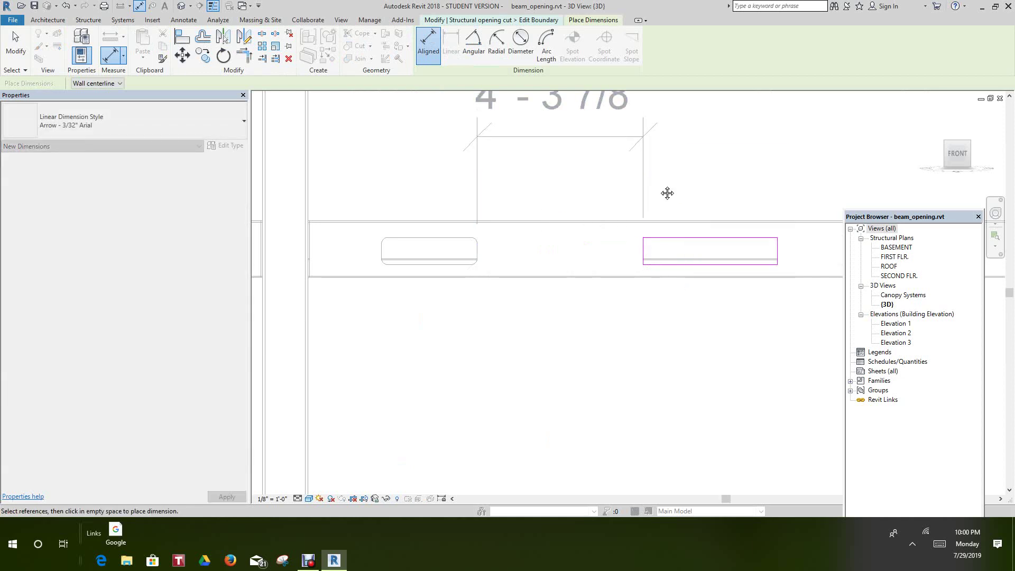
right_click(650, 184)
left_click(677, 188)
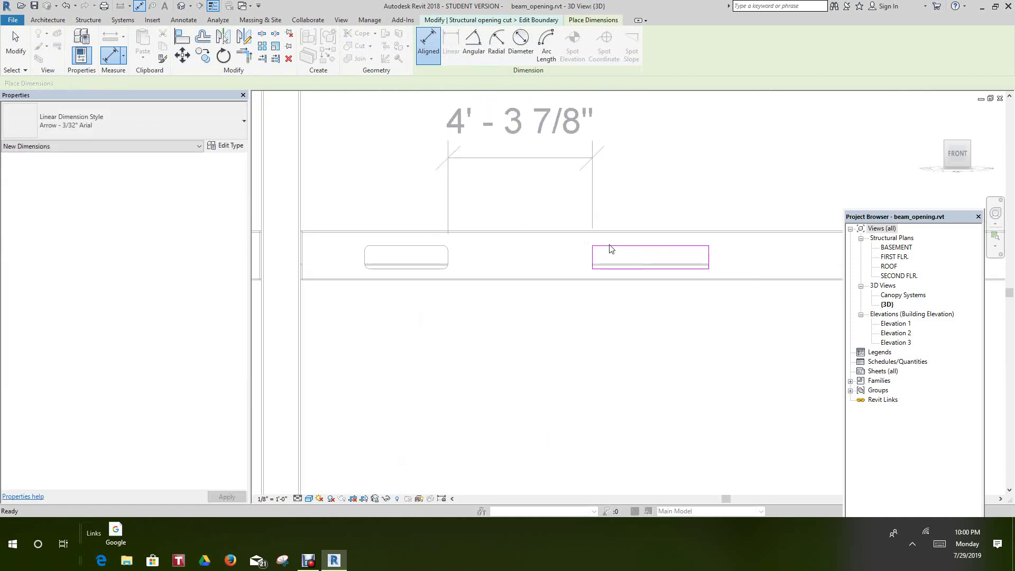
Move the opening's sketch lines left by 3 and finish the boundary edit.
mouse_move(566, 199)
left_mouse_down()
mouse_move(692, 333)
mouse_move(740, 341)
left_mouse_up()
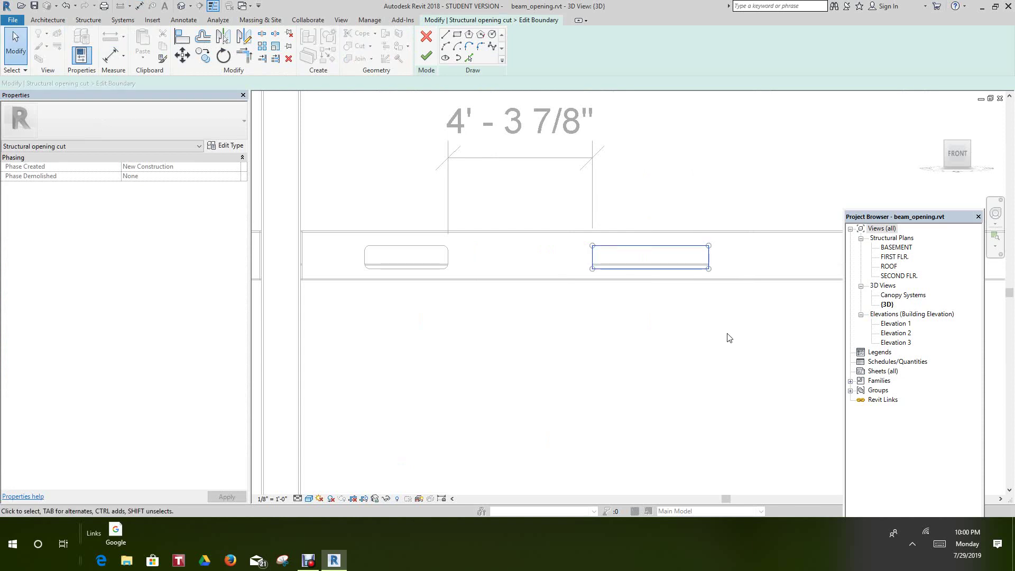
left_click(182, 55)
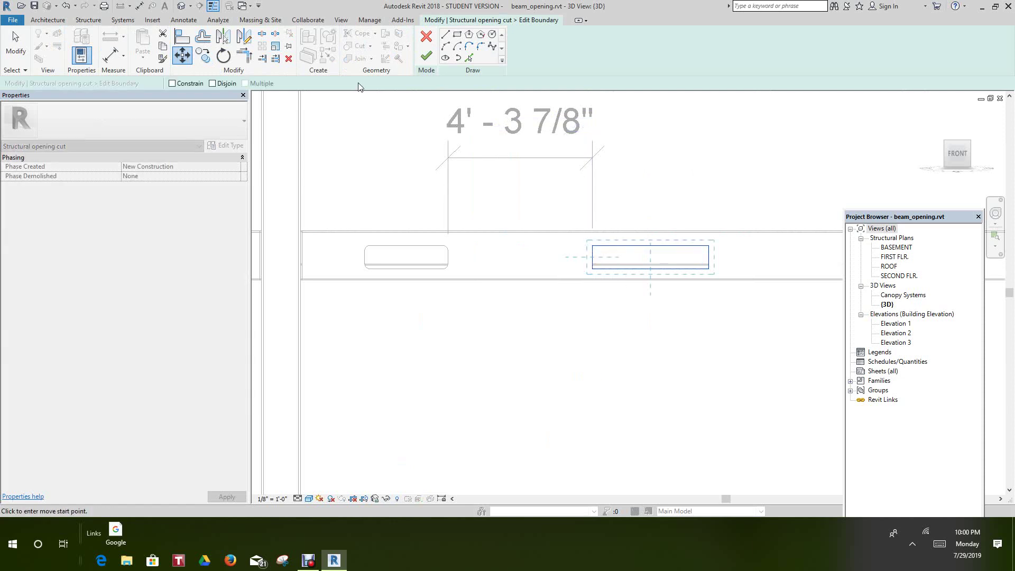
left_click(595, 260)
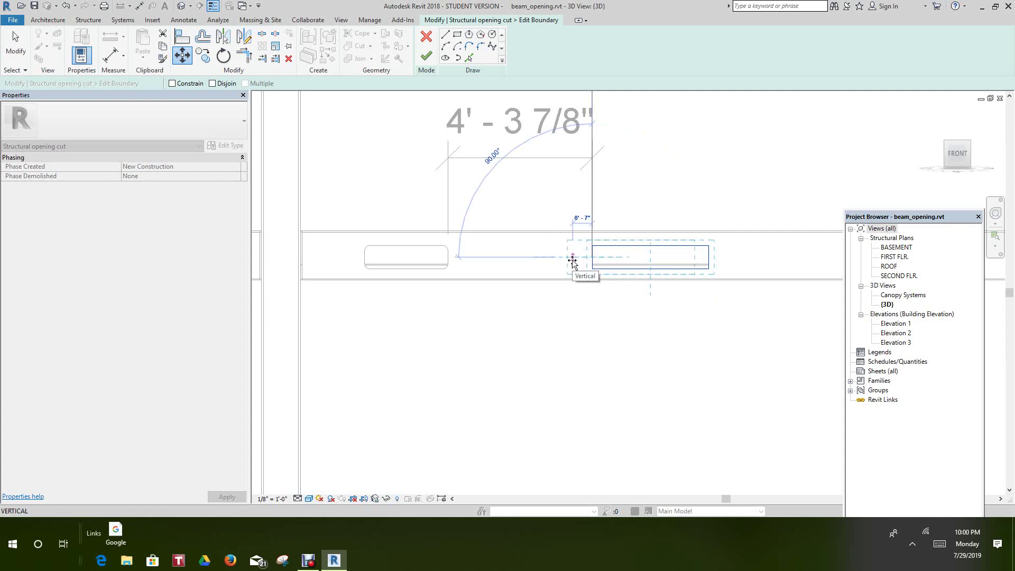
type("3 3/7\"")
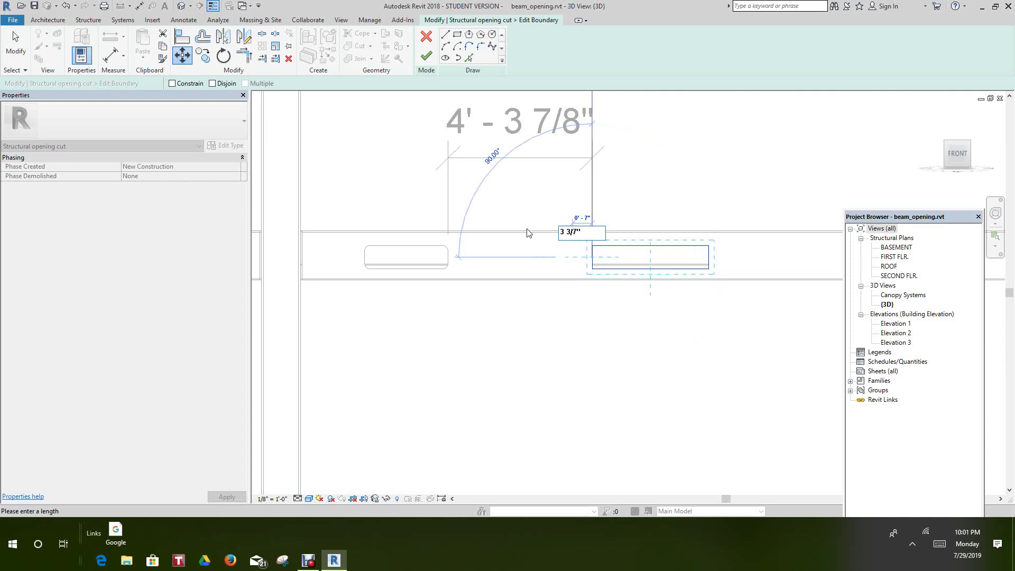
key("Return")
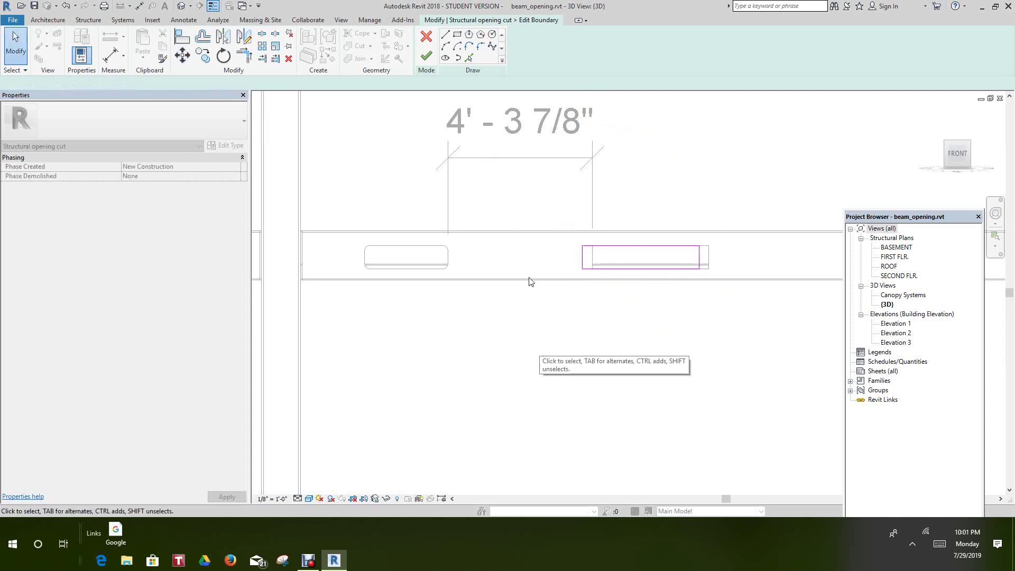
key("Escape")
left_click(427, 56)
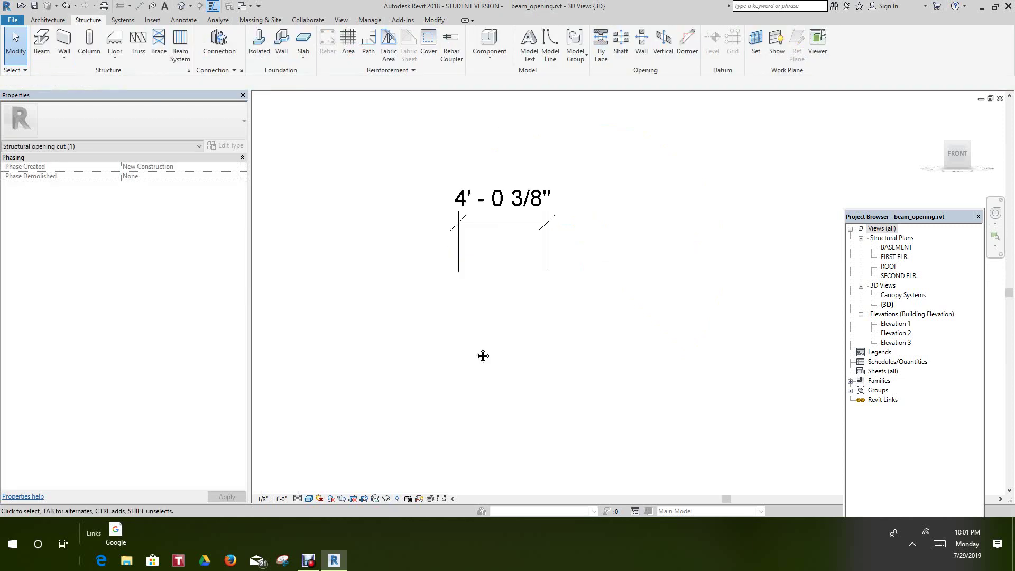
Move the rectangular opening cut 3/8" toward the slot so its spacing reads 4'-0".
left_click(481, 353)
scroll(480, 353, "down", 2)
scroll(558, 320, "up", 2)
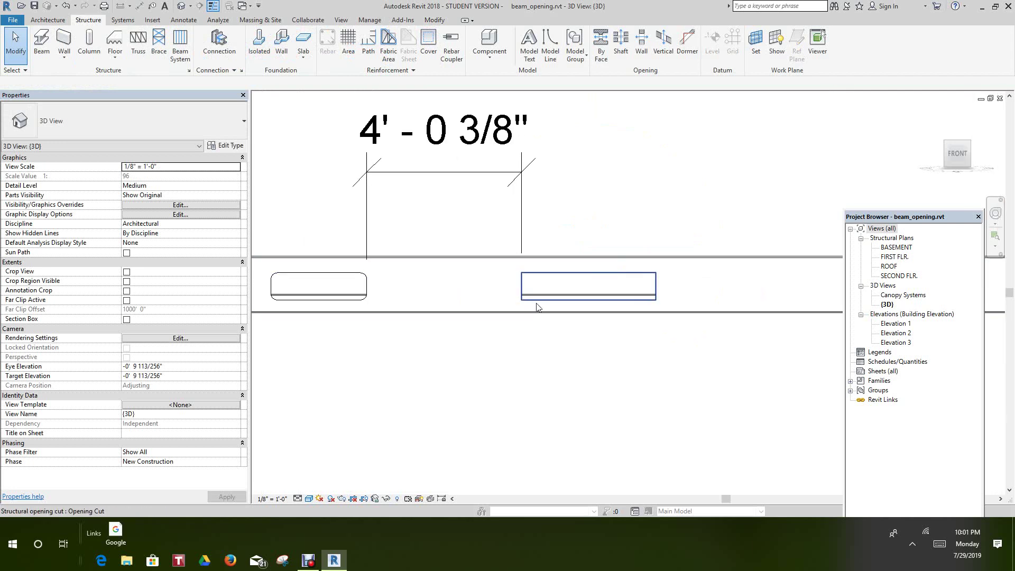
left_click(537, 300)
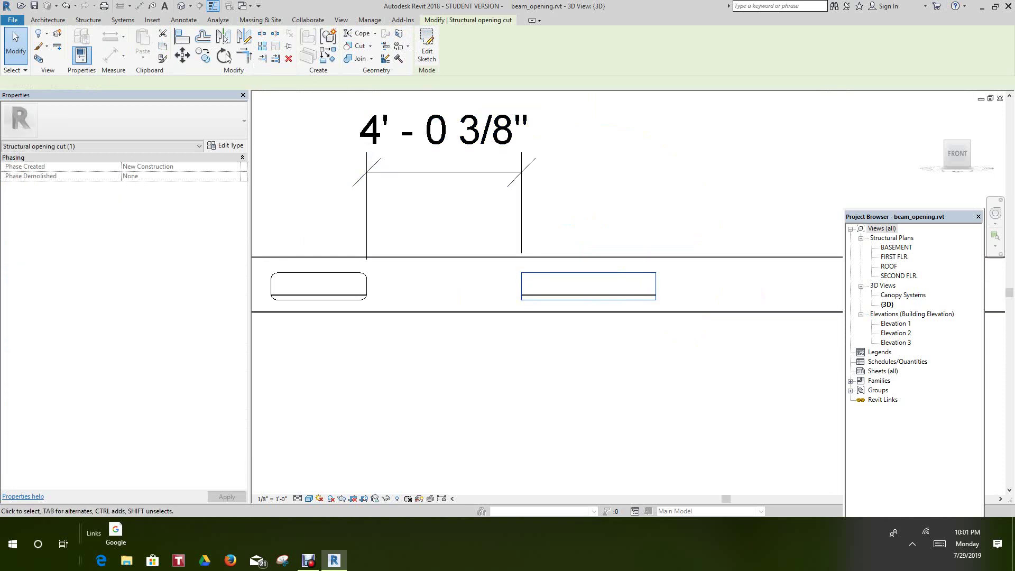
left_click(522, 287)
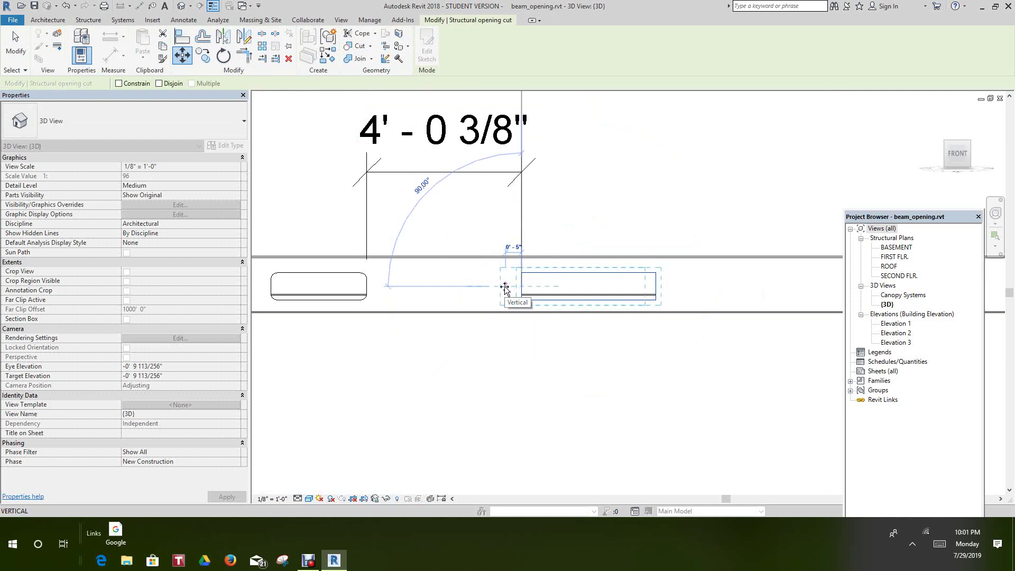
type("3/")
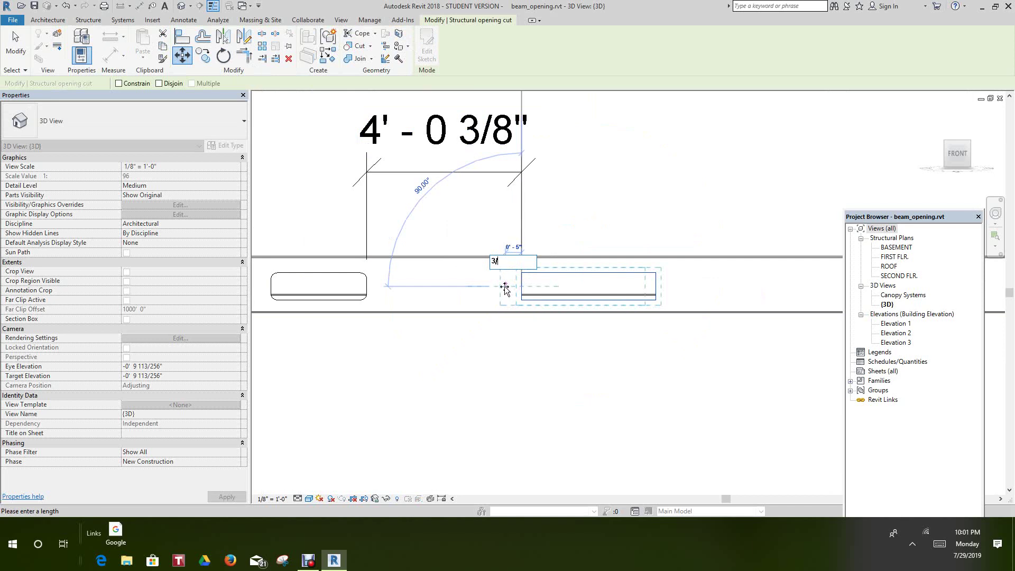
type("8")
key("Return")
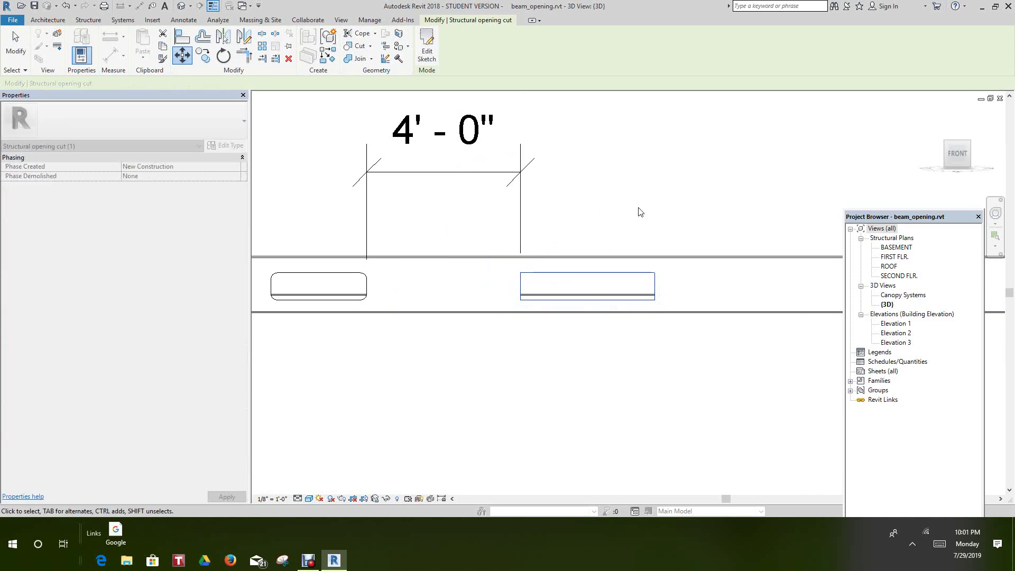
Exit the opening edit and clear the selection around the beam.
left_click(640, 212)
scroll(582, 264, "down", 2)
middle_click_drag(543, 286, 541, 333)
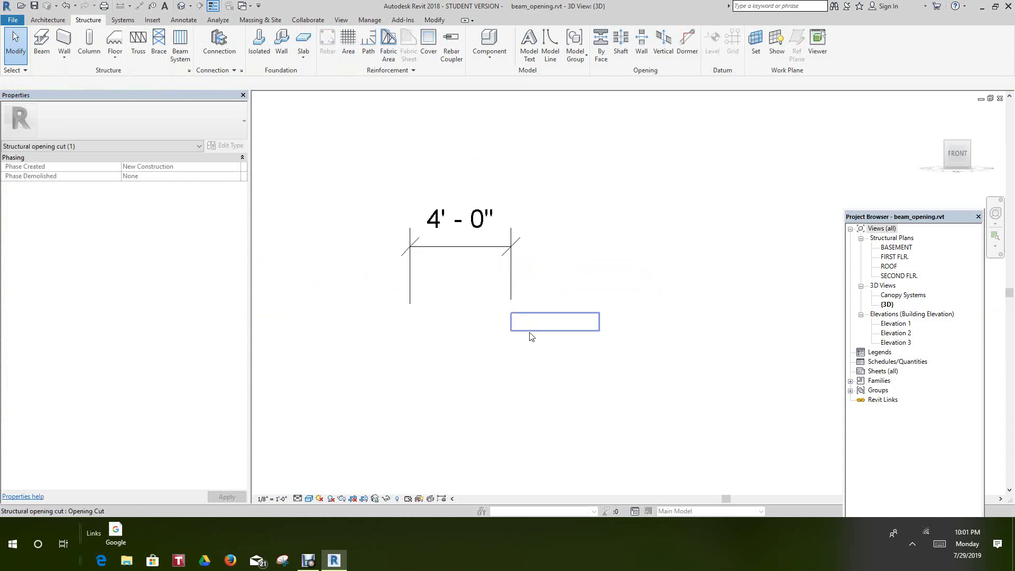
scroll(523, 346, "down", 1)
left_click(523, 346)
scroll(503, 290, "down", 1)
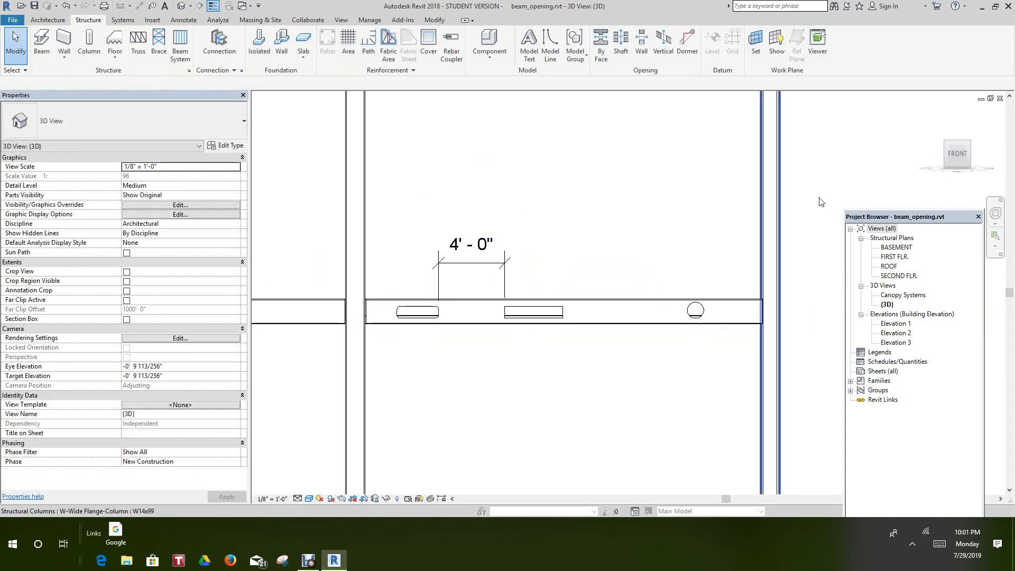
Return to the home 3D view and zoom in on the beam framing.
mouse_move(958, 153)
left_click(933, 113)
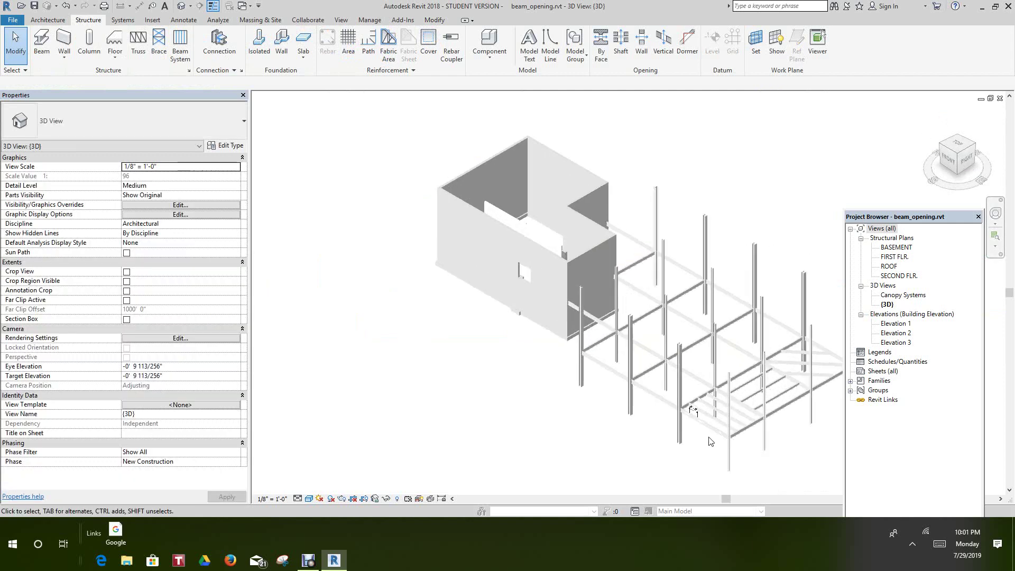
scroll(710, 441, "up", 4)
middle_click_drag(687, 481, 612, 387)
scroll(611, 387, "up", 3)
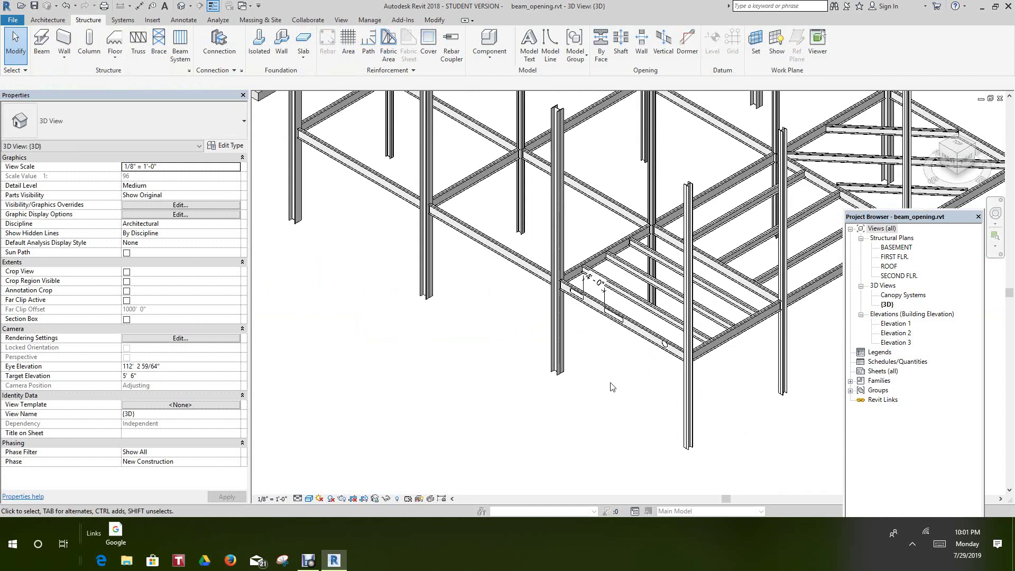
scroll(645, 364, "up", 3)
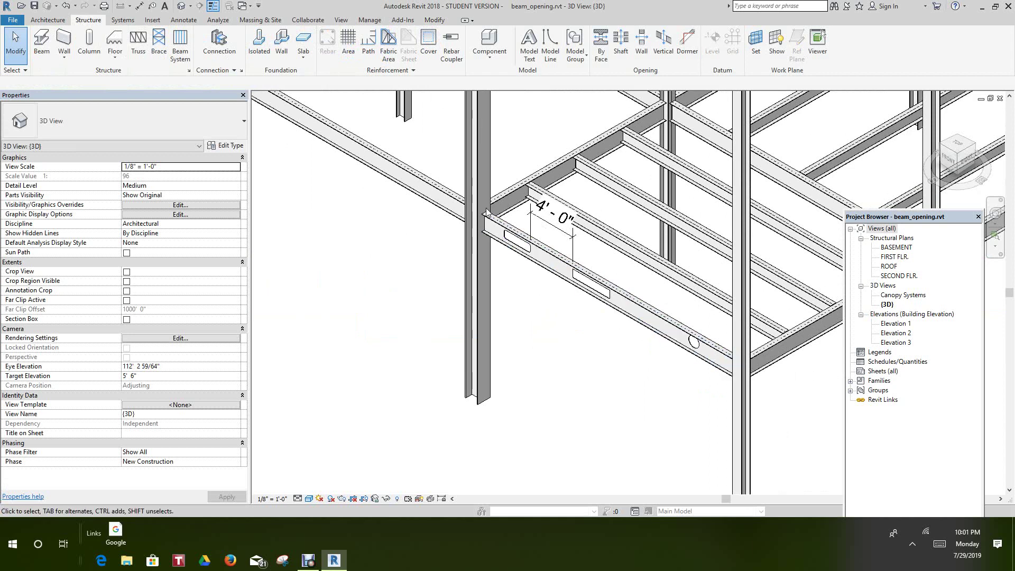
scroll(350, 257, "down", 2)
Cancel the active operation and open the Elevation 3 view.
right_click(354, 259)
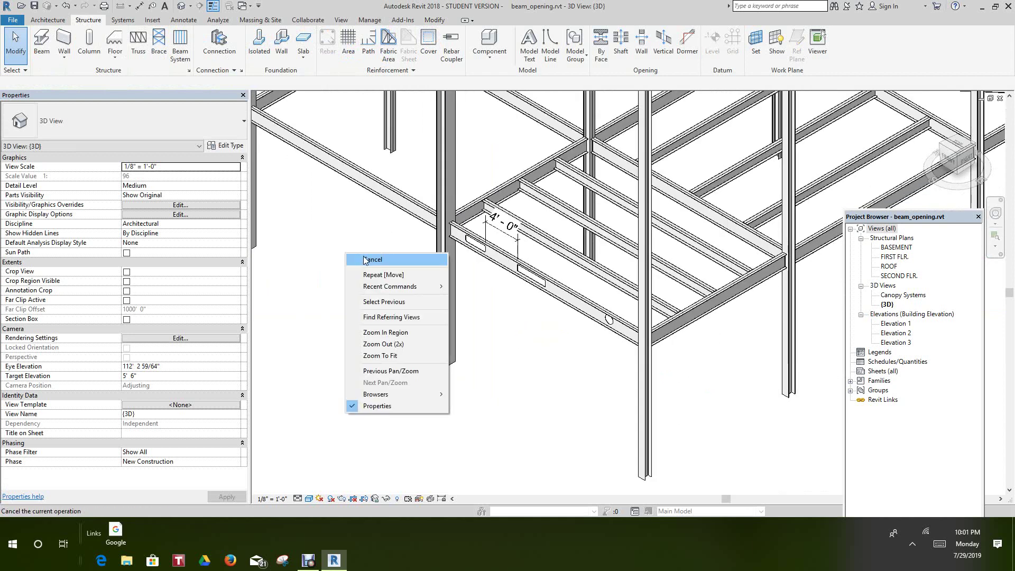
left_click(368, 259)
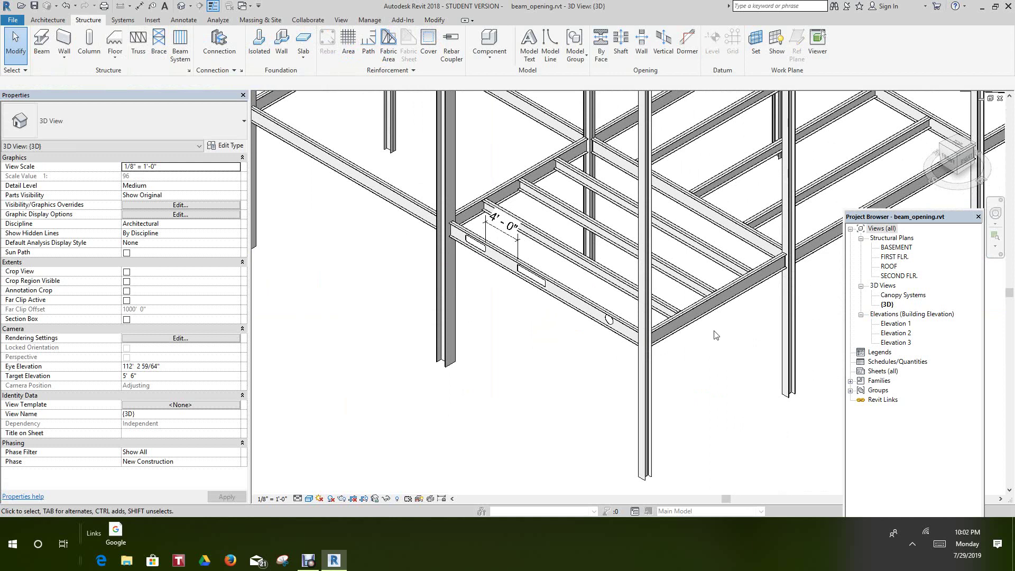
double_click(895, 342)
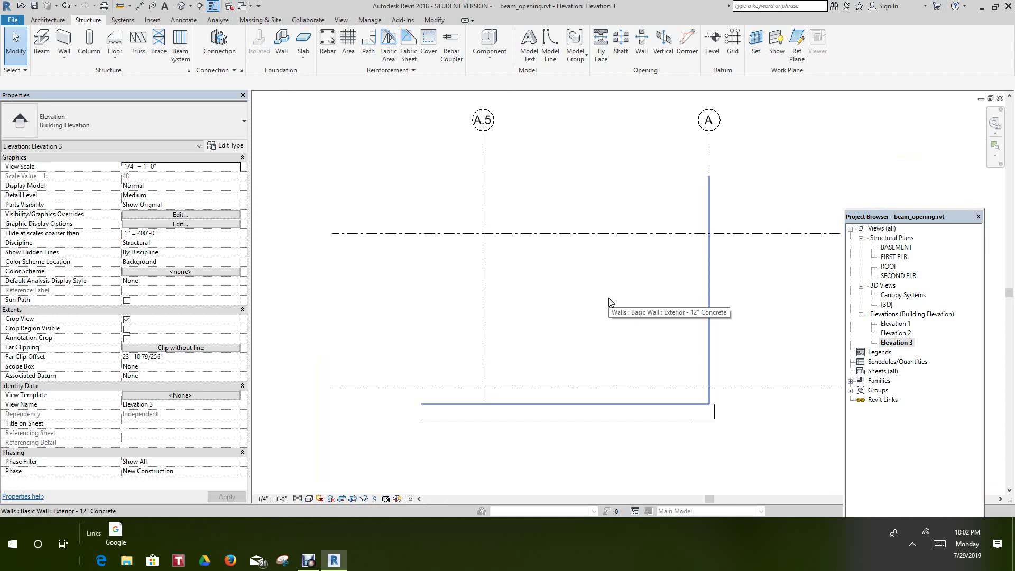
Start a beam and set its work plane by name to Grid : .5.
left_click(41, 43)
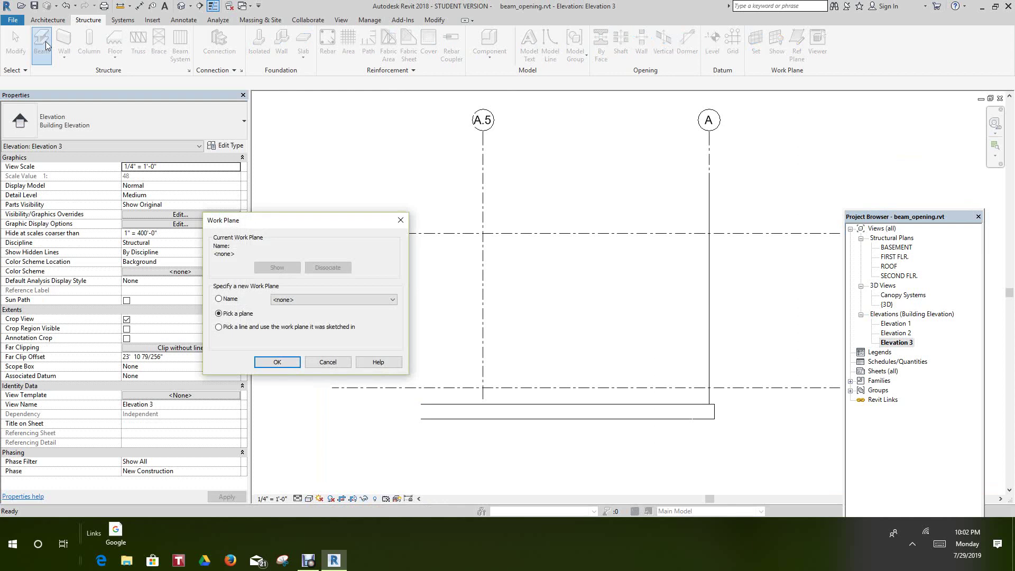
left_click(217, 299)
left_click(392, 299)
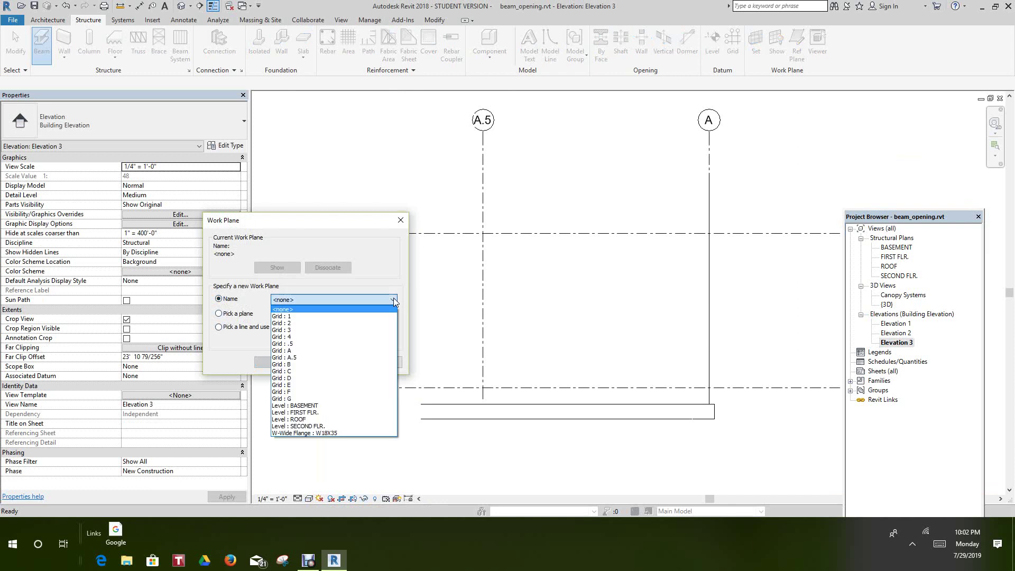
left_click(294, 344)
left_click(277, 362)
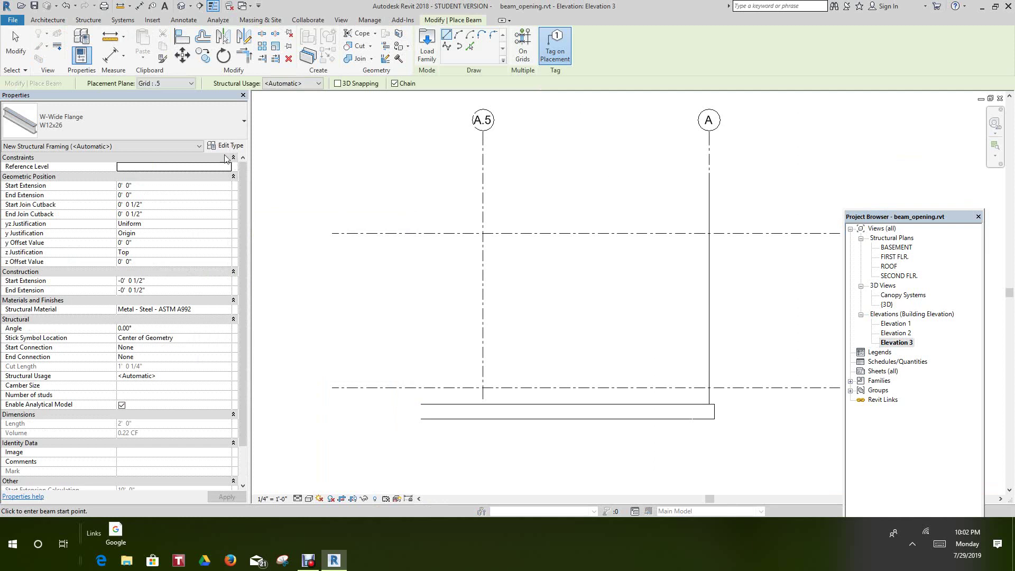
Place a W18X35 beam sloping from grid A.5 down to grid A on FIRST FLR.
left_click(245, 122)
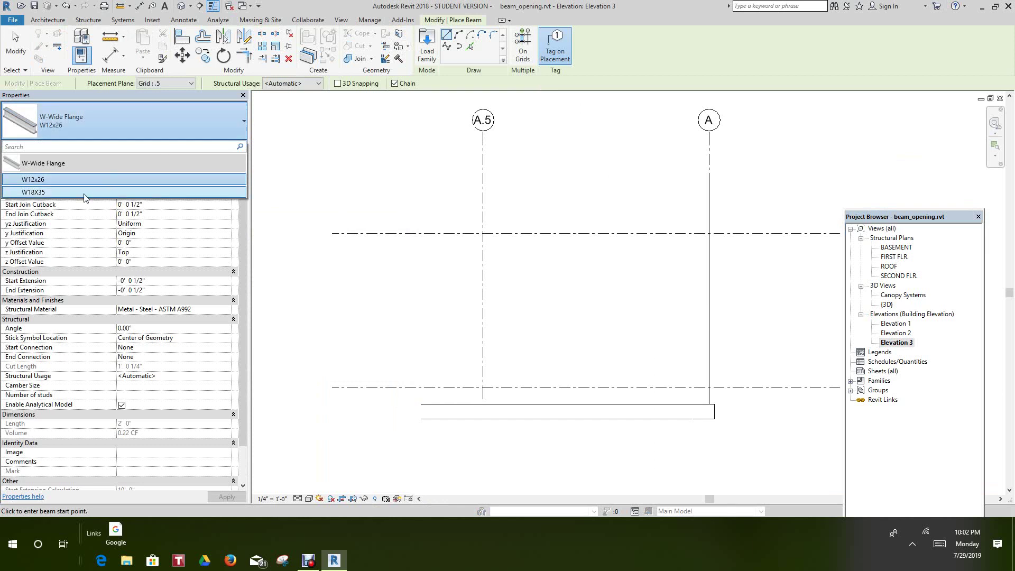
left_click(83, 192)
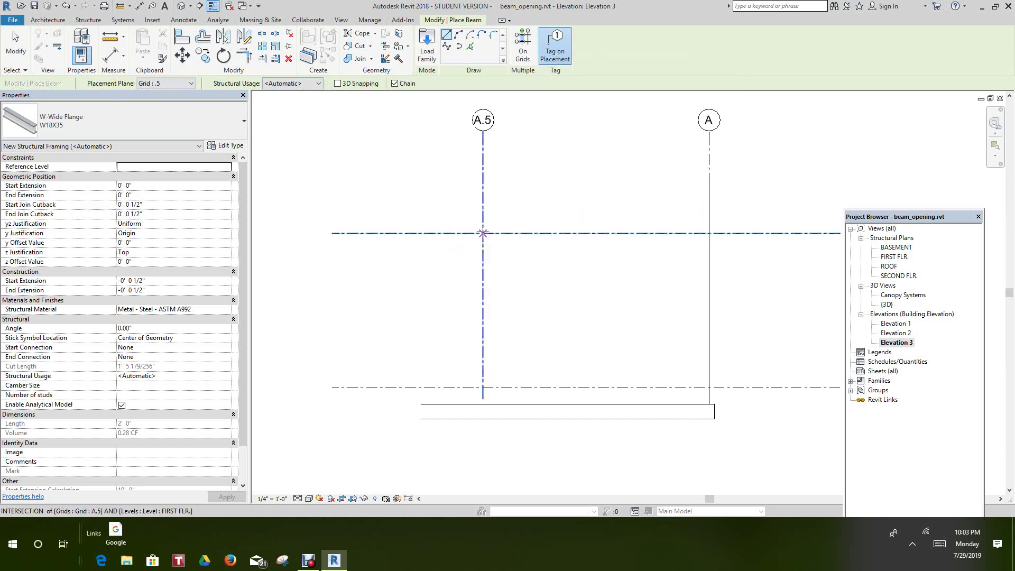
left_click(482, 234)
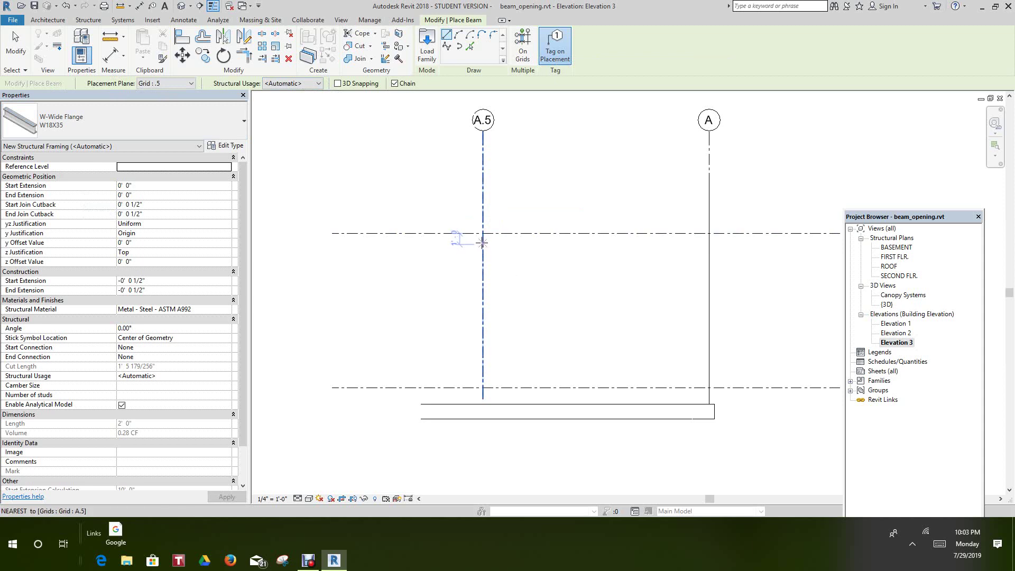
left_click(484, 244)
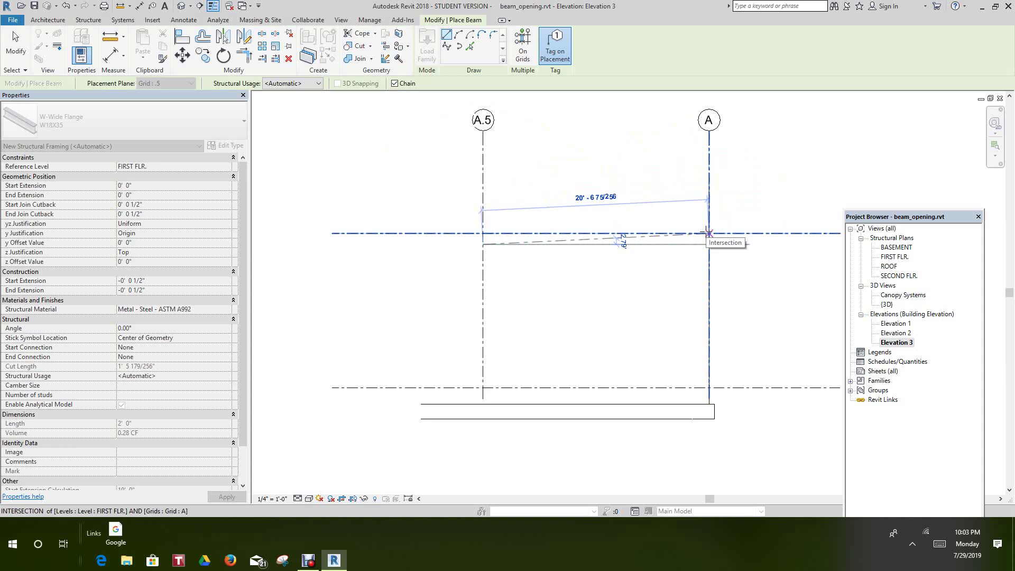
left_click(639, 314)
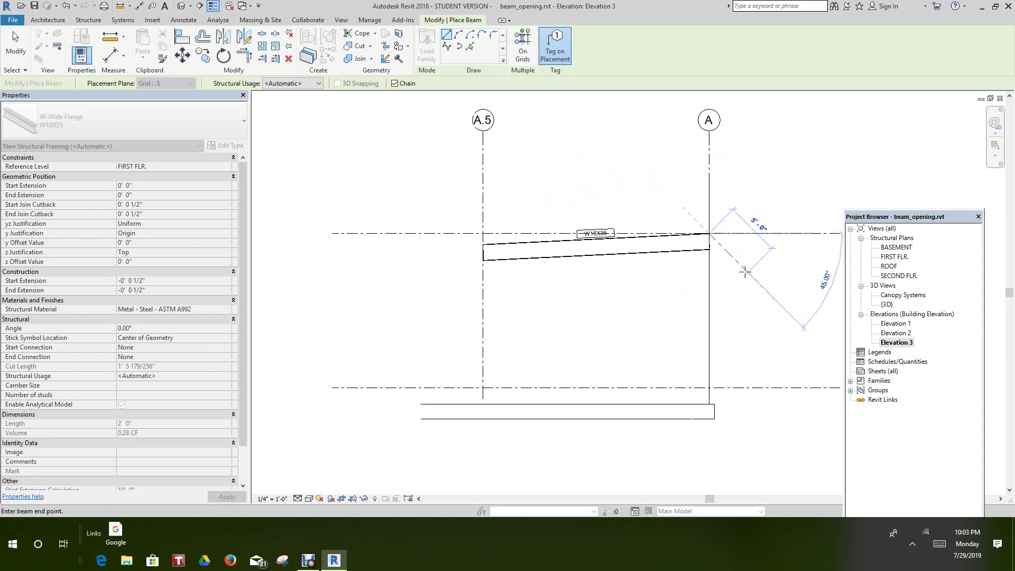
right_click(745, 262)
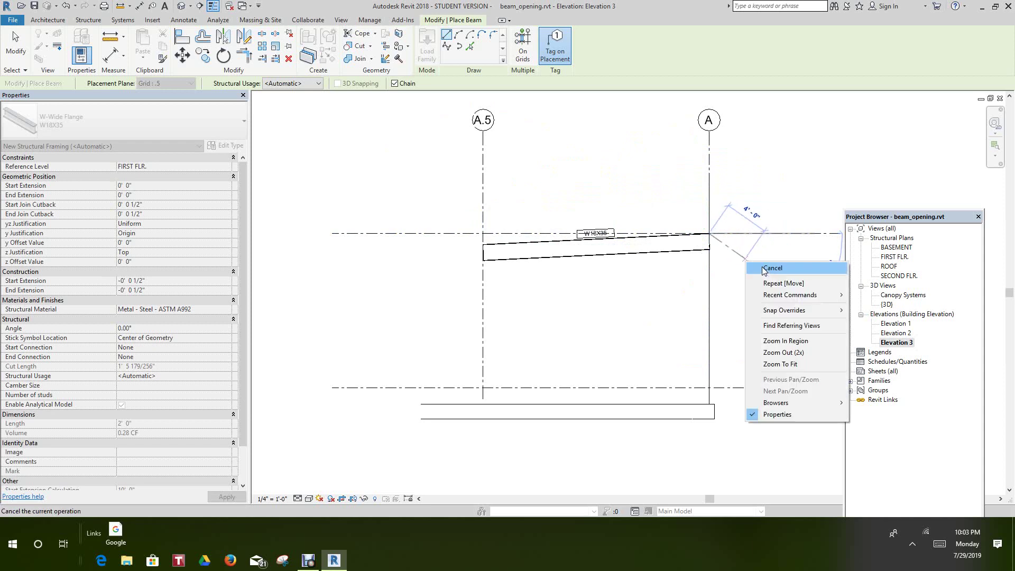
left_click(764, 269)
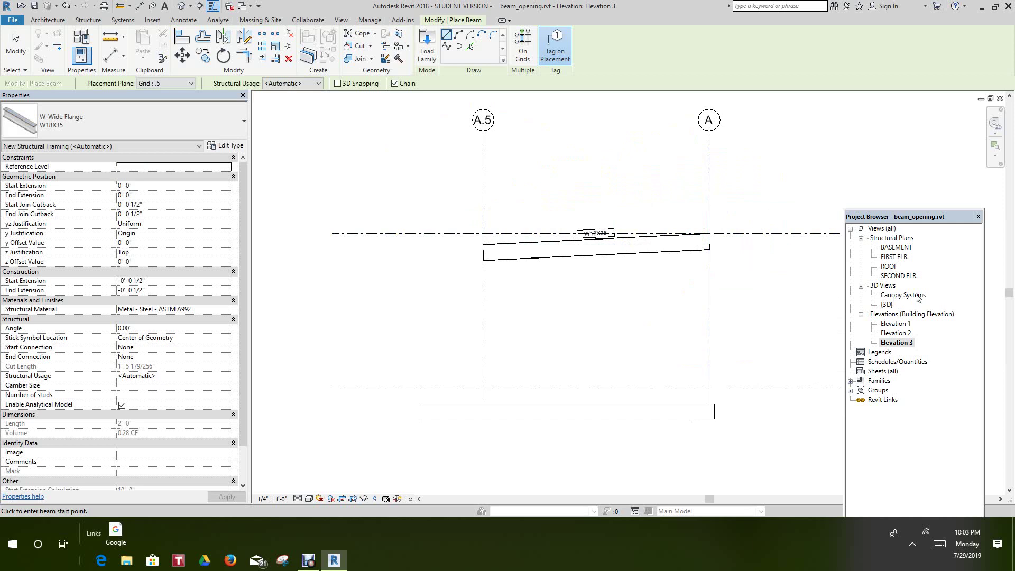
Open the FIRST FLR. structural plan centred on grids A–C and start a new beam.
left_click(894, 257)
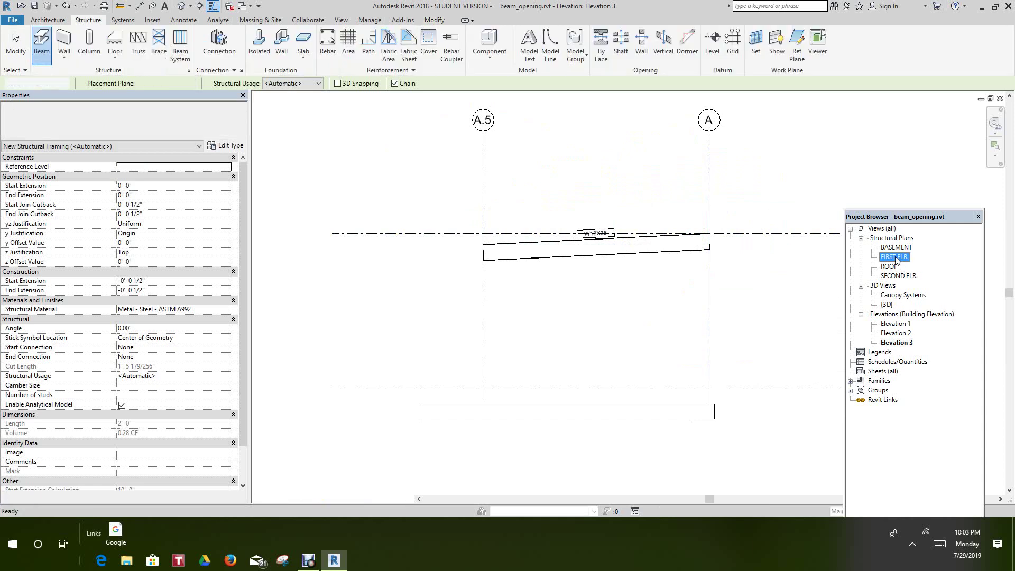
double_click(894, 257)
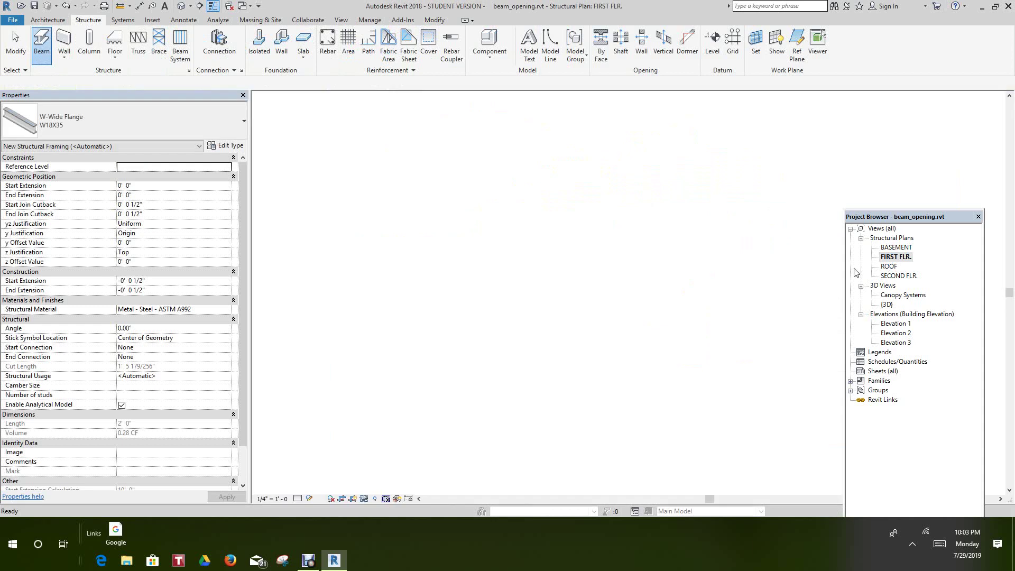
key("Escape")
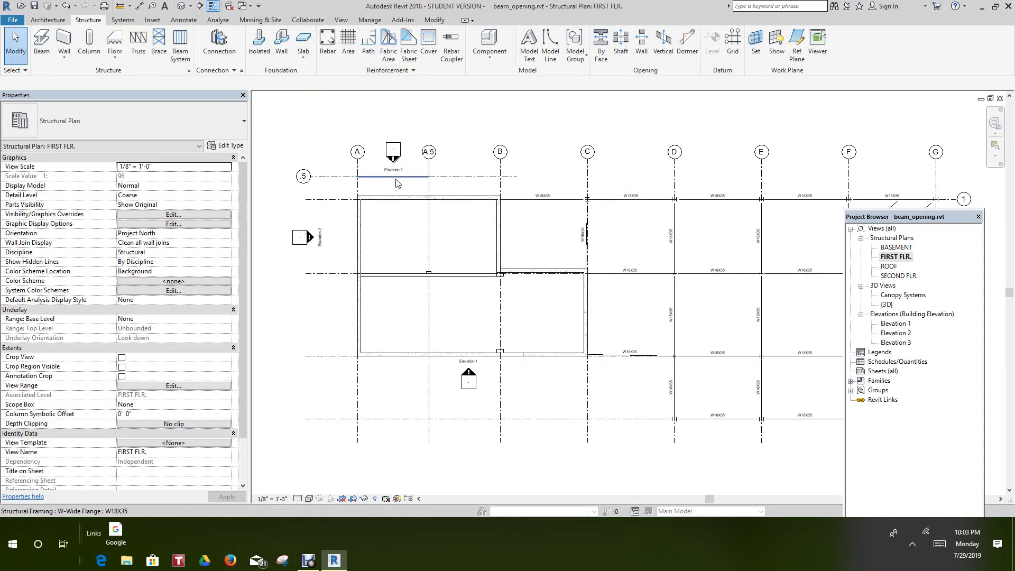
scroll(397, 183, "up", 1)
scroll(397, 184, "up", 3)
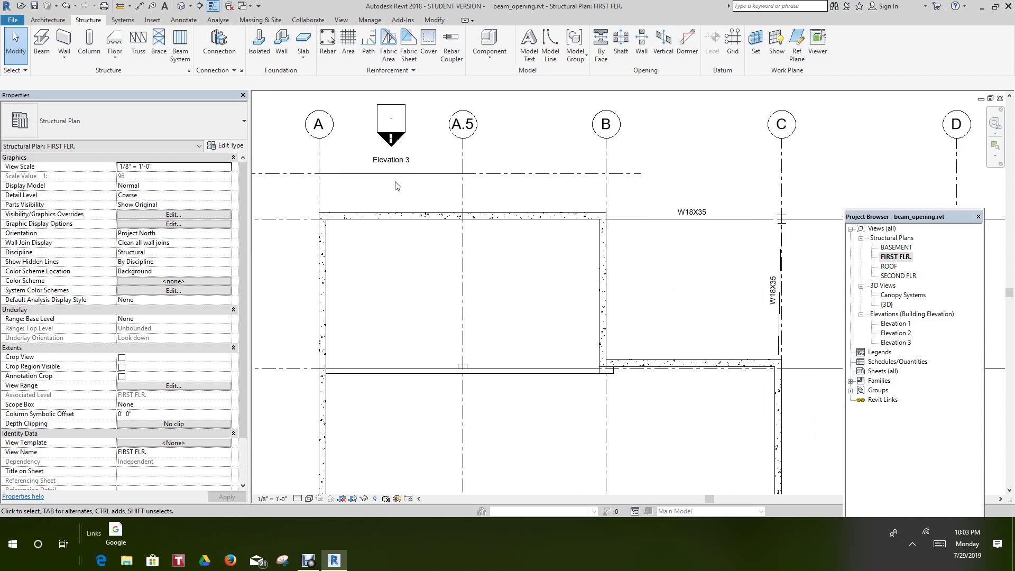
scroll(397, 189, "down", 1)
scroll(398, 189, "up", 1)
scroll(399, 190, "up", 1)
middle_click_drag(432, 203, 471, 217)
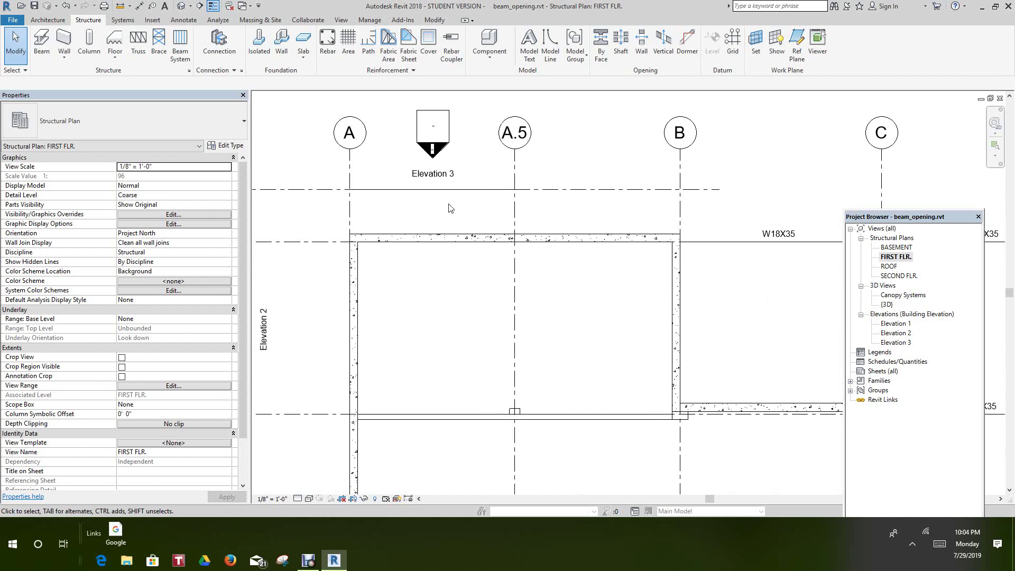
left_click(42, 41)
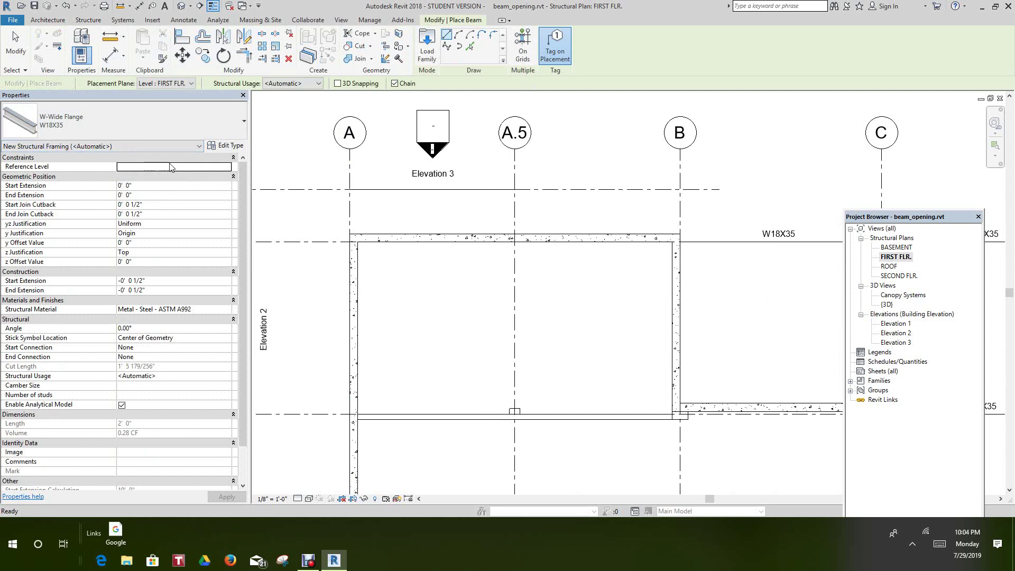
Switch the beam type to W12x26 and discard an unwanted diagonal beam preview.
left_click(243, 125)
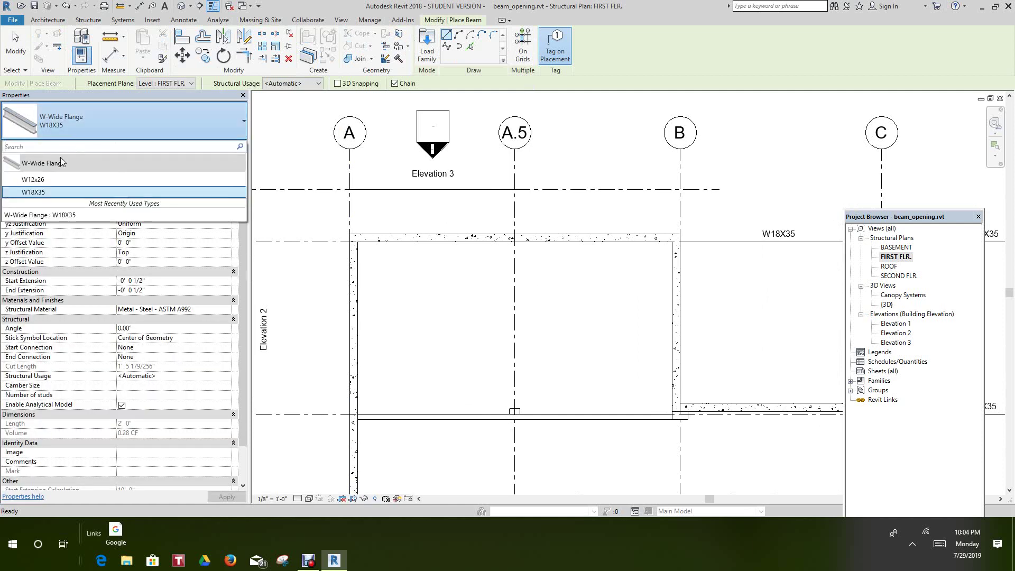
left_click(49, 177)
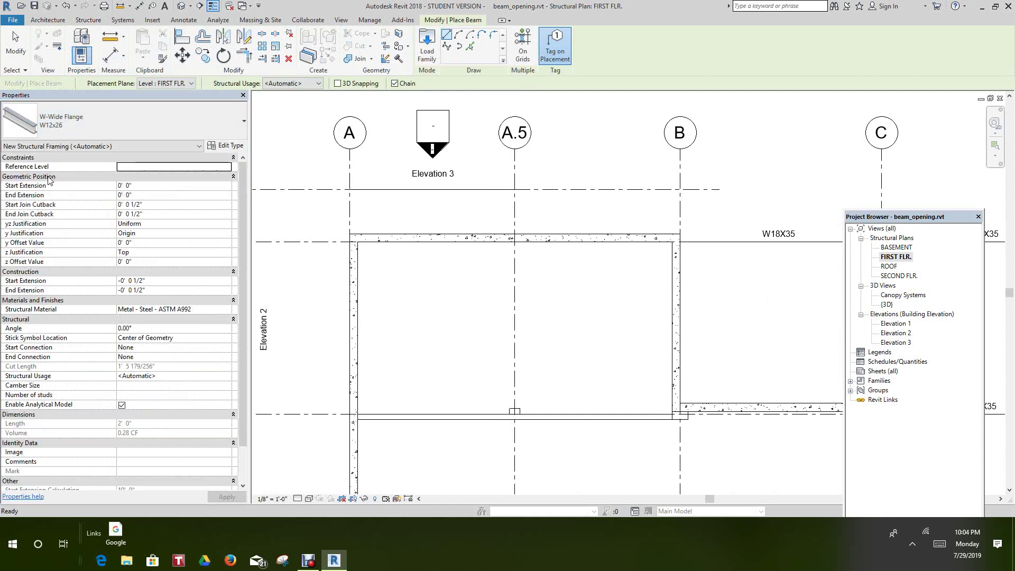
left_click(348, 241)
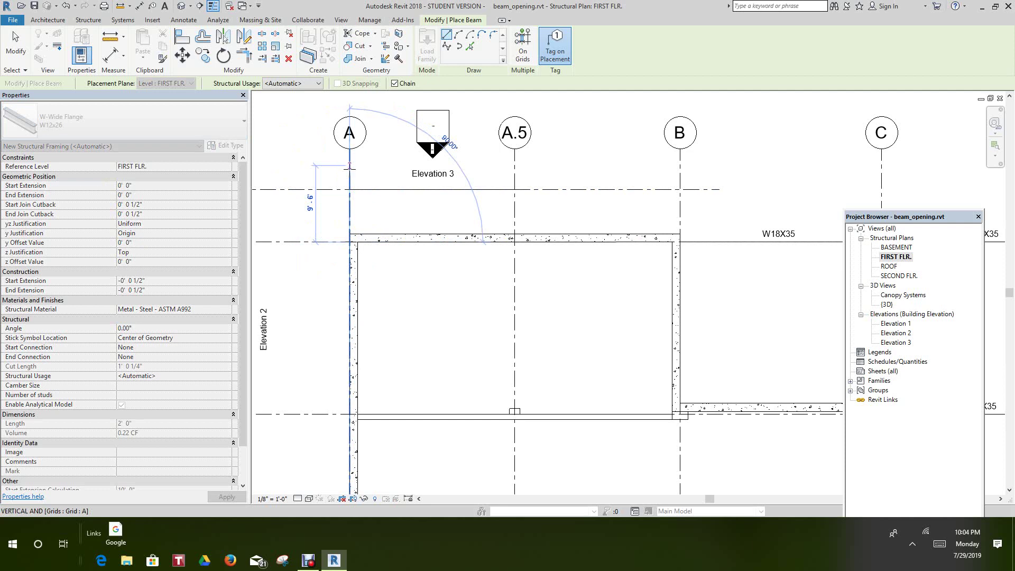
right_click(325, 218)
left_click(329, 223)
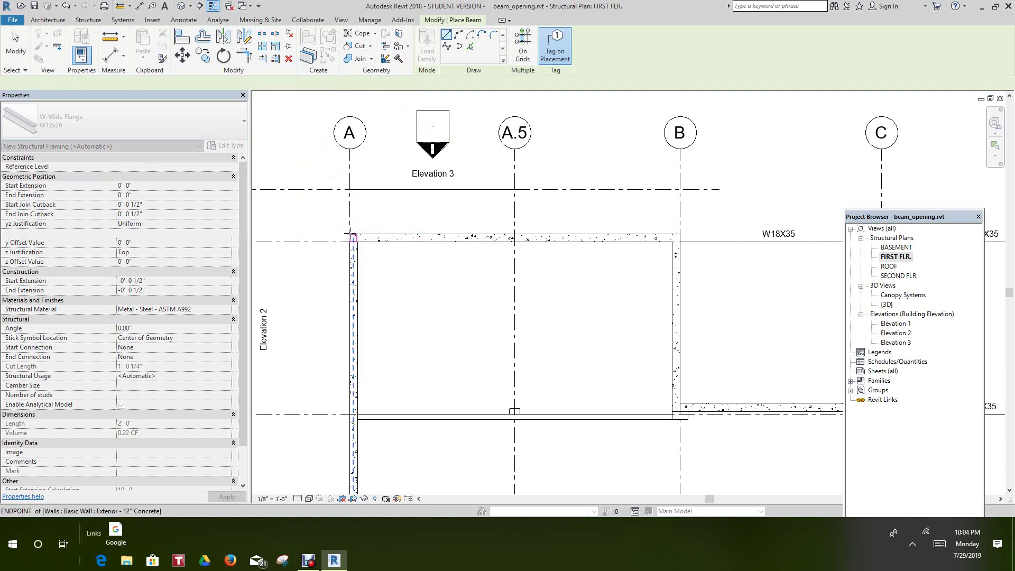
scroll(349, 233, "up", 2)
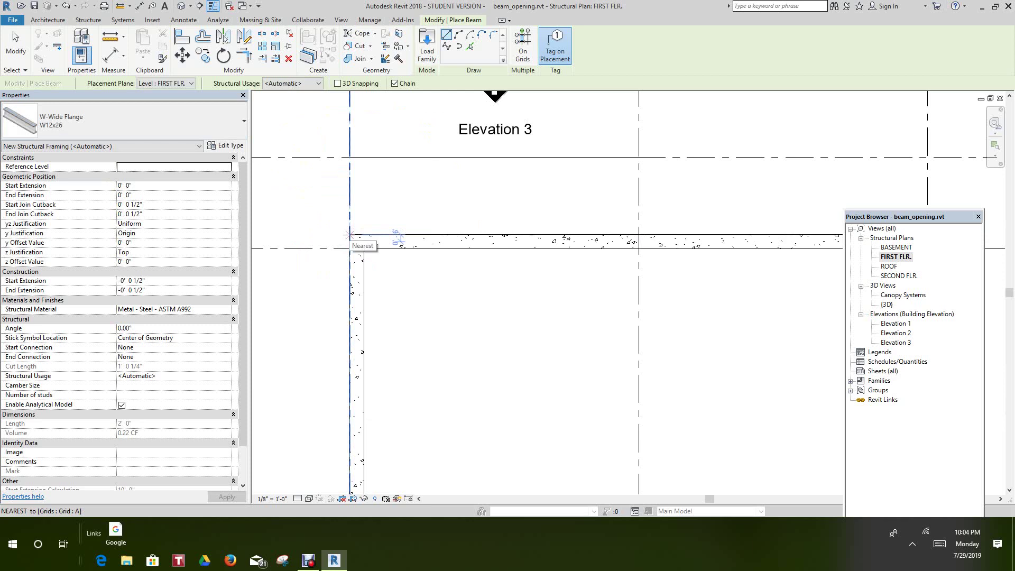
Draw a short W12x26 beam at grid A and end the chain.
left_click(349, 234)
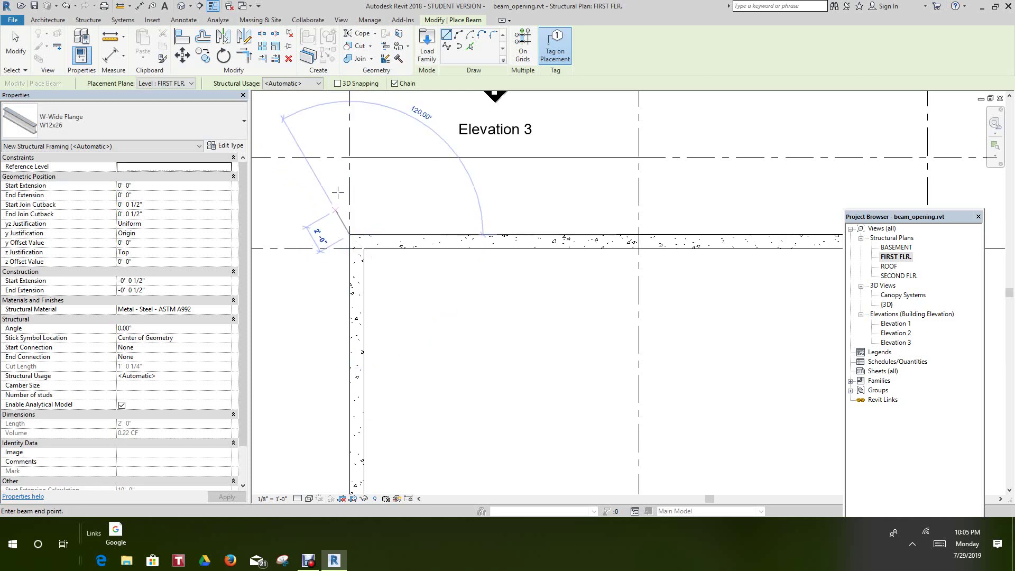
left_click(349, 157)
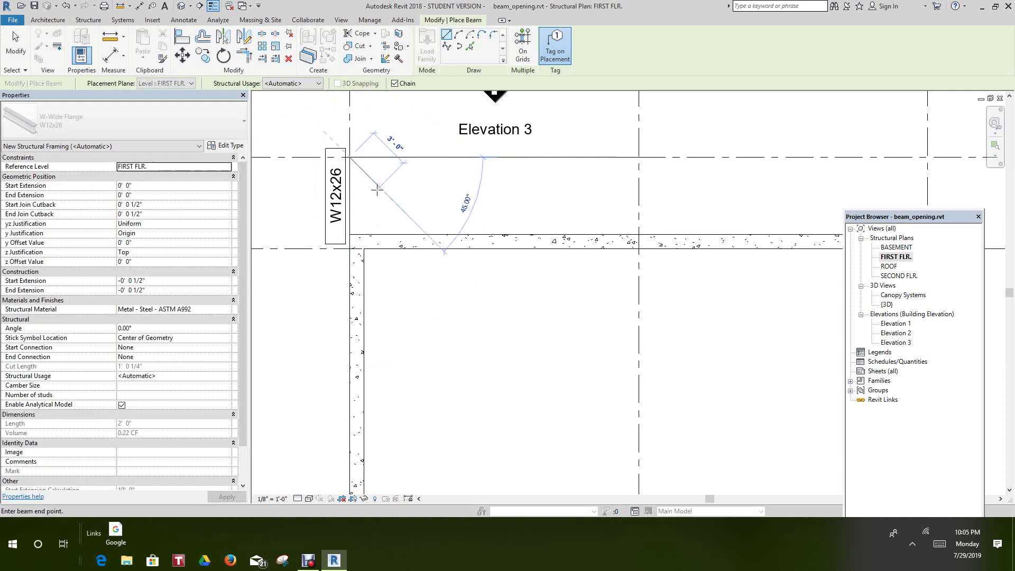
left_click(391, 203)
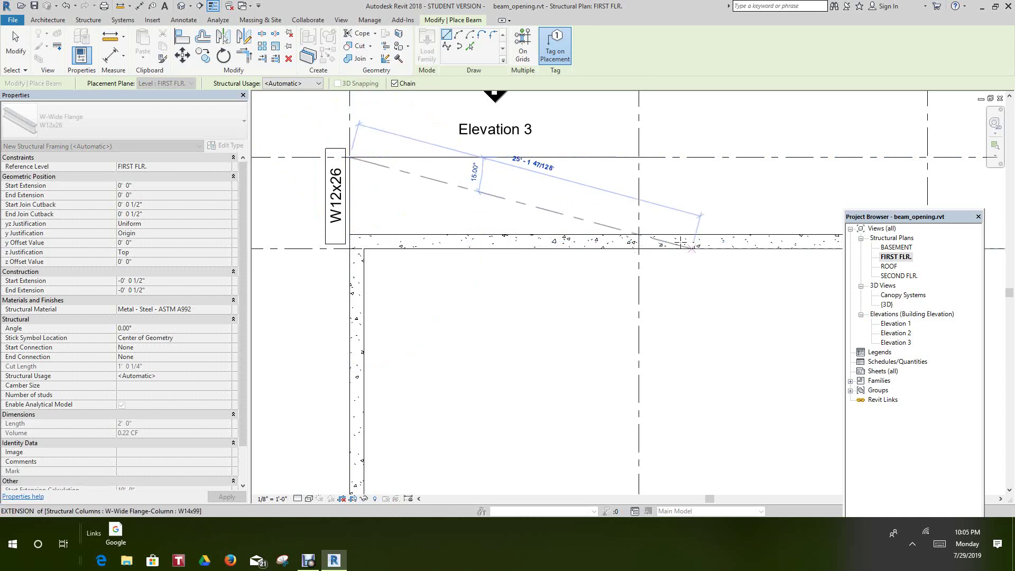
right_click(605, 211)
left_click(606, 216)
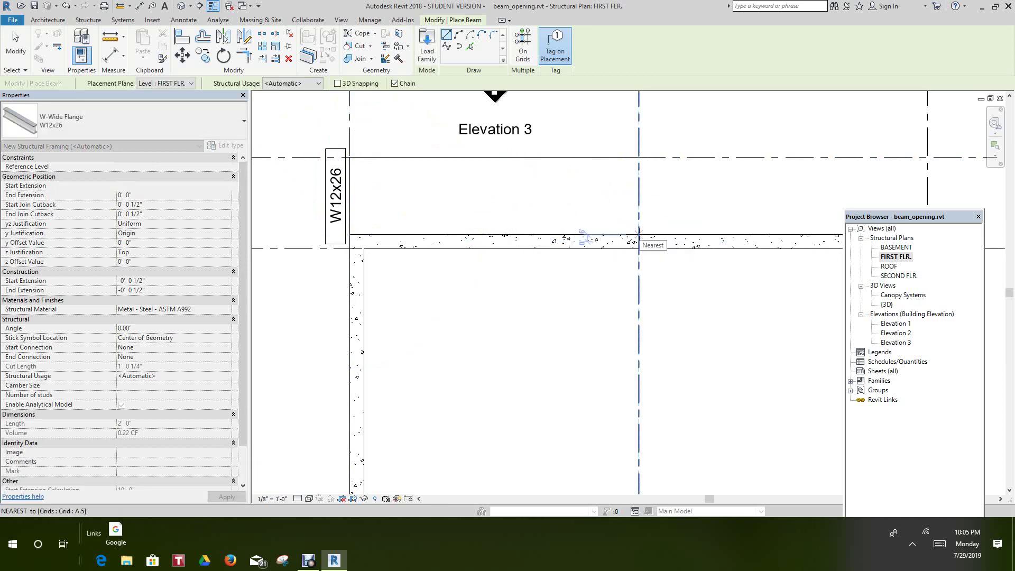
Draw a second short W12x26 beam on grid A.5 and end the chain.
left_click(638, 234)
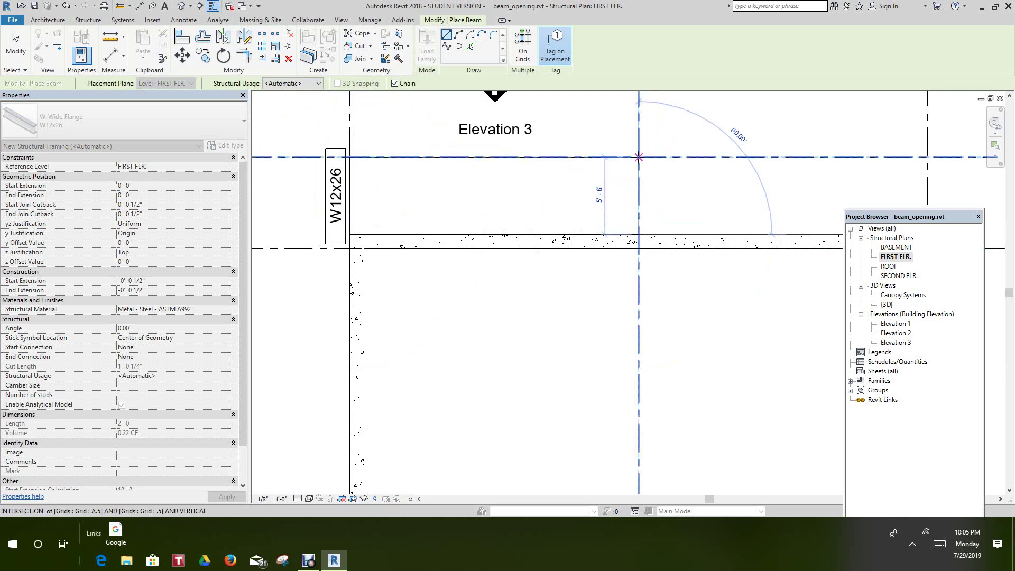
left_click(639, 157)
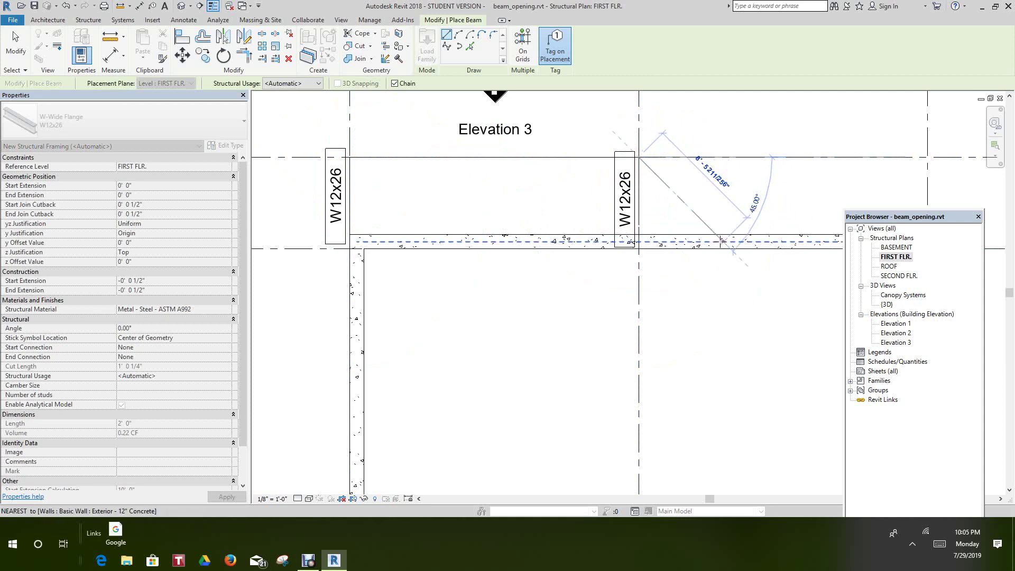
scroll(720, 242, "down", 1)
right_click(734, 218)
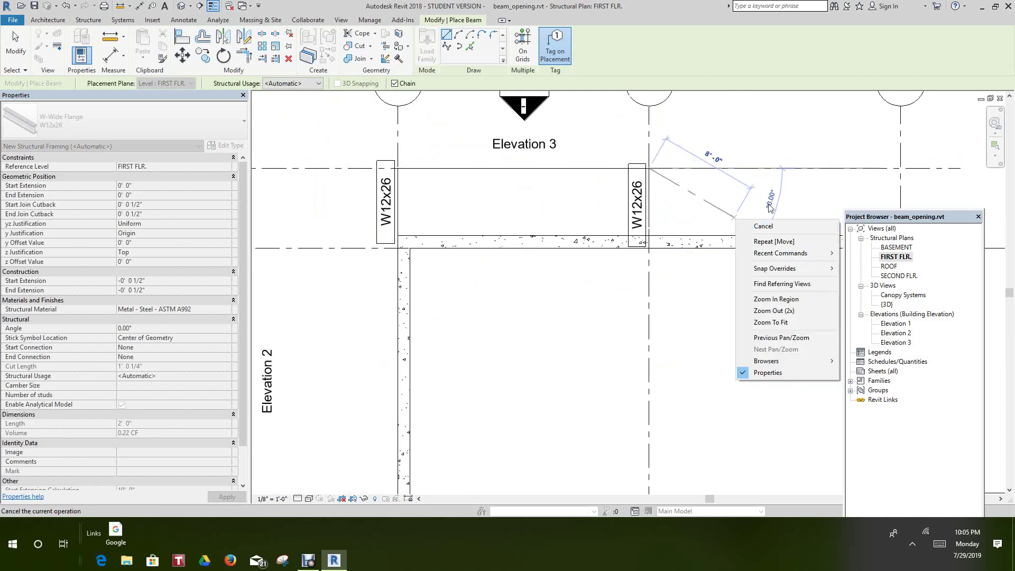
left_click(775, 227)
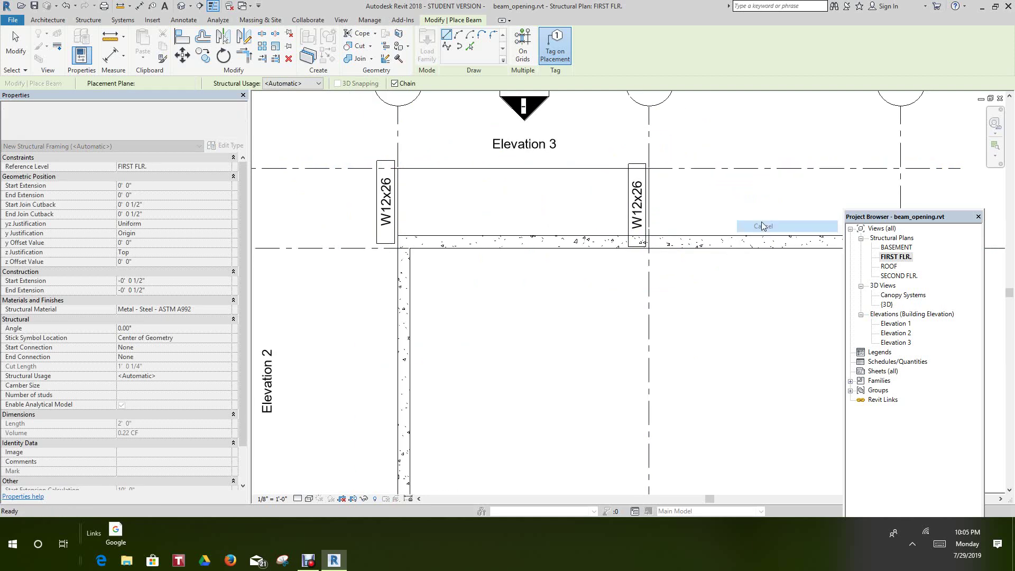
Open the Elevation 3 view and zoom in on the sloped beam's end.
double_click(893, 342)
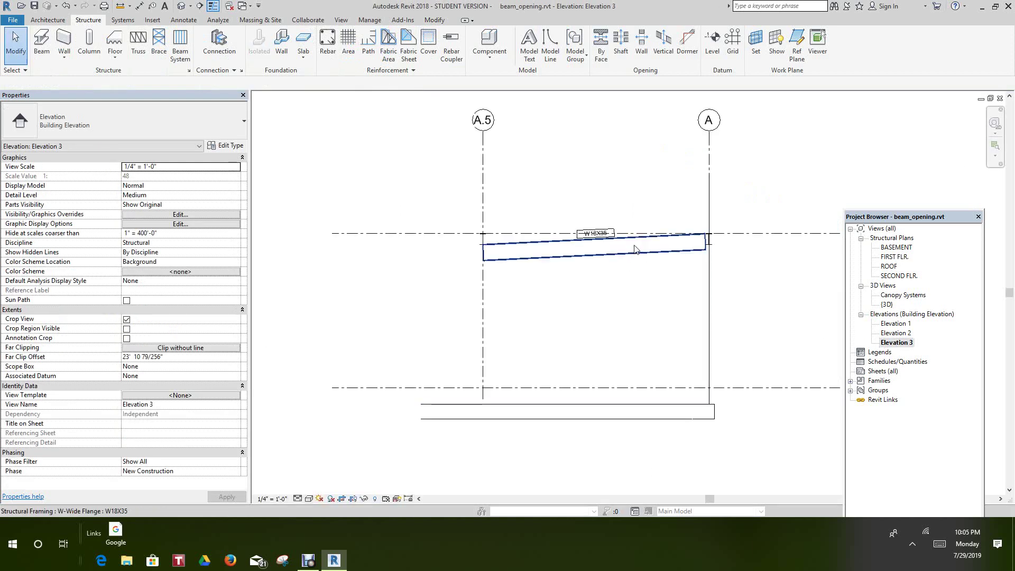
scroll(746, 220, "up", 2)
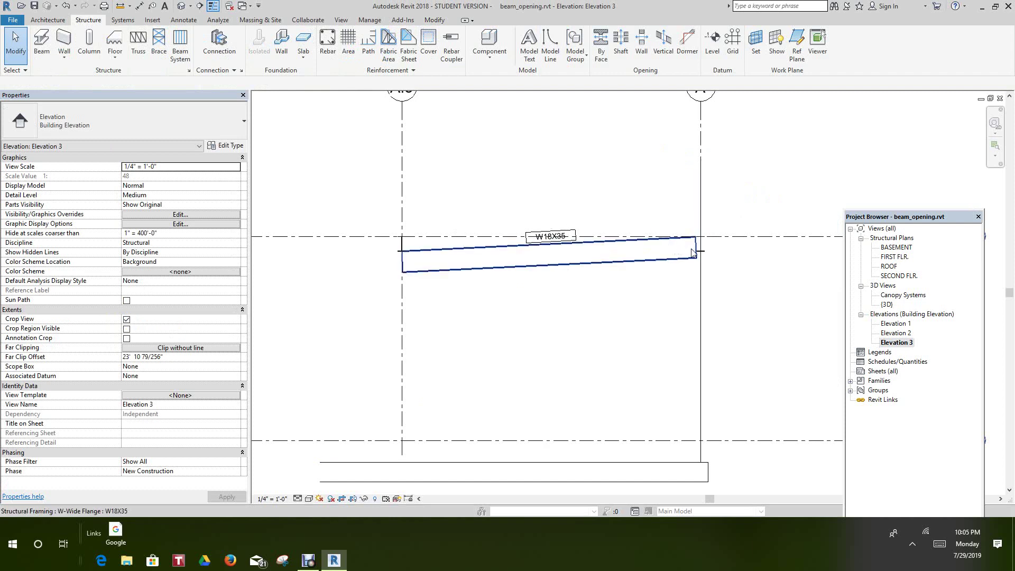
scroll(694, 253, "up", 2)
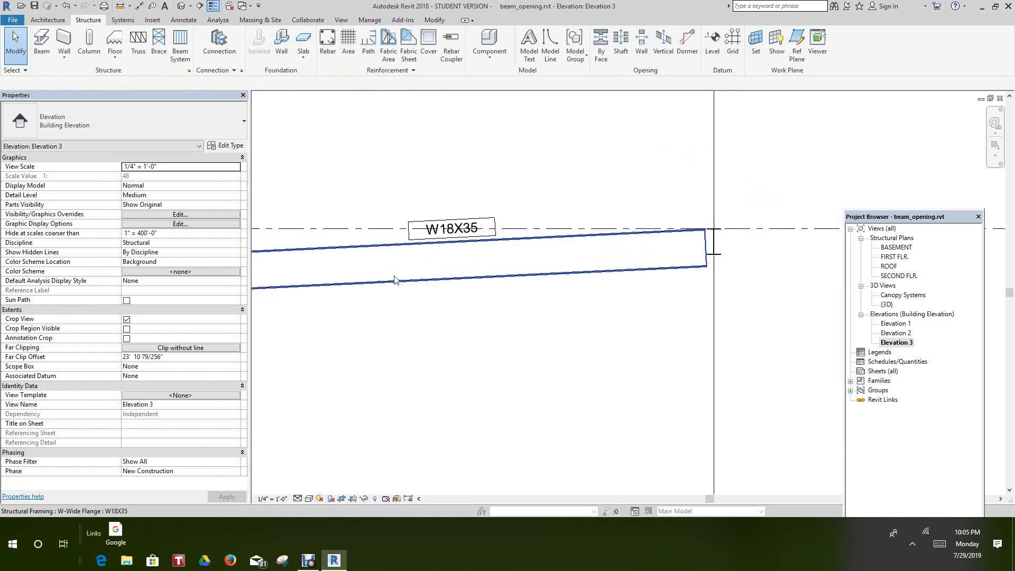
scroll(564, 264, "down", 4)
scroll(378, 259, "up", 1)
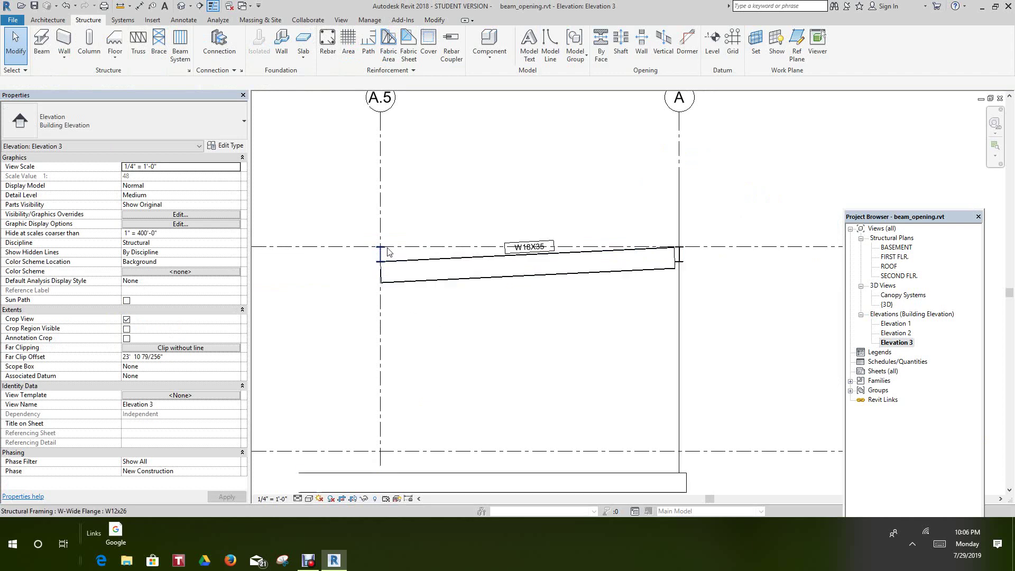
scroll(381, 255, "up", 3)
scroll(381, 256, "up", 2)
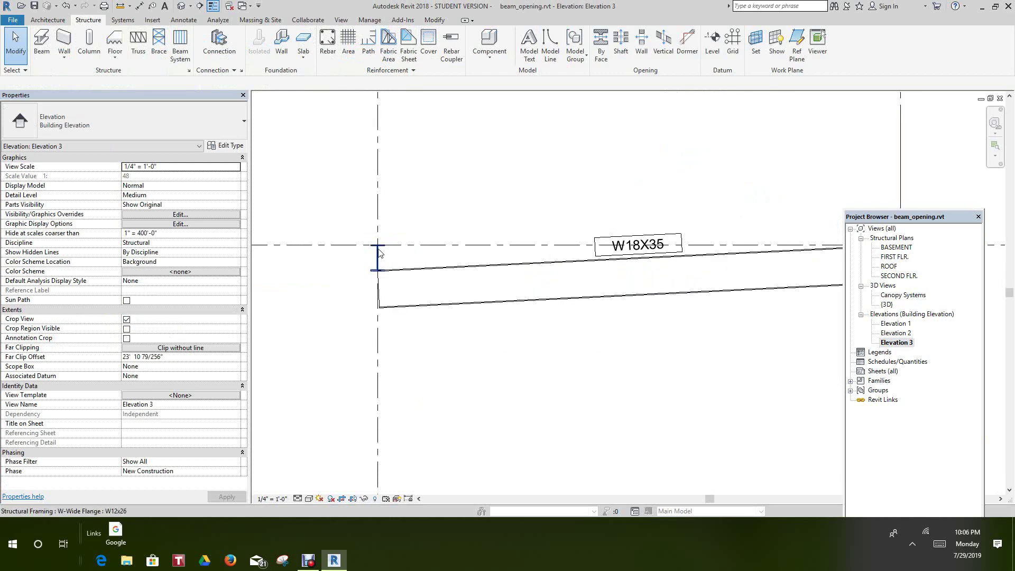
Set the W12x26 stub's End Level Offset to -1'.
left_click(378, 254)
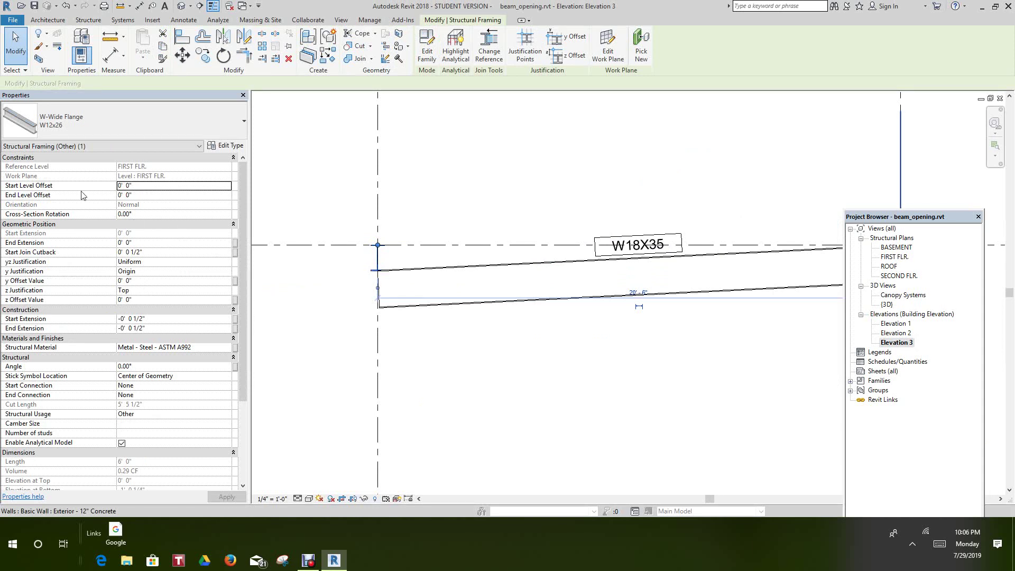
left_click(138, 195)
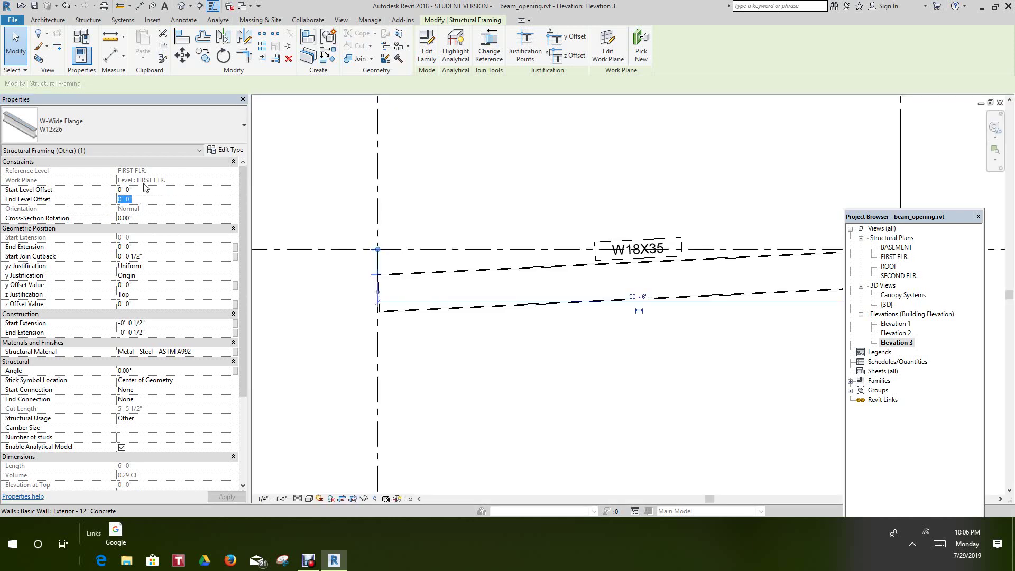
type("-1")
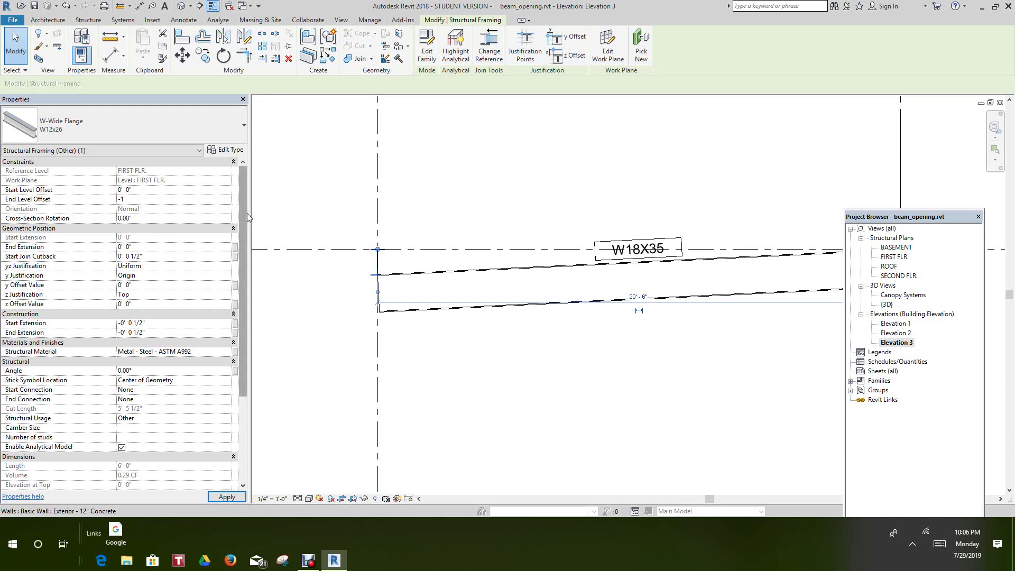
key("Tab")
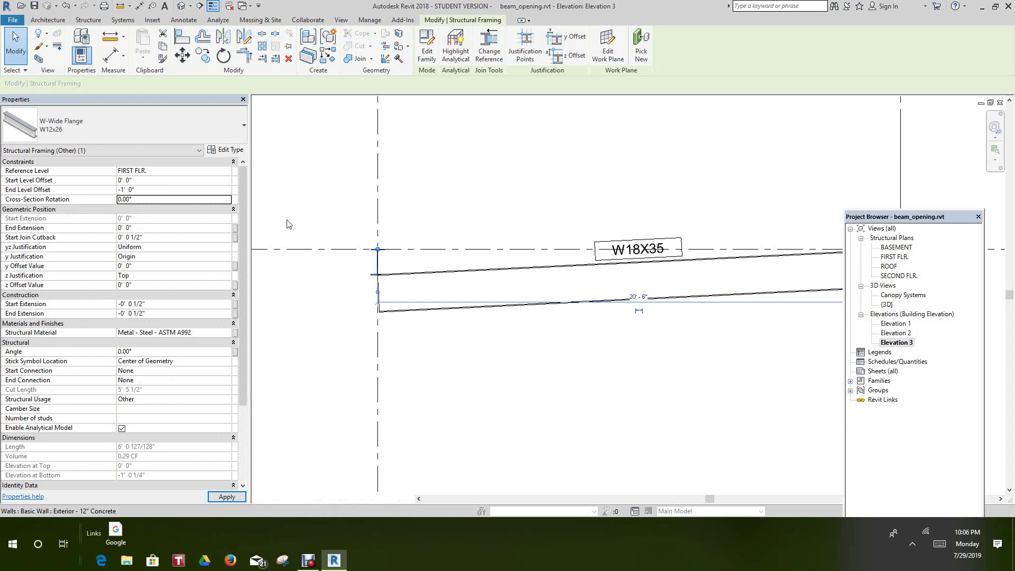
left_click(314, 305)
Clear the accidental wall selection and pan to center the beam.
scroll(312, 292, "down", 2)
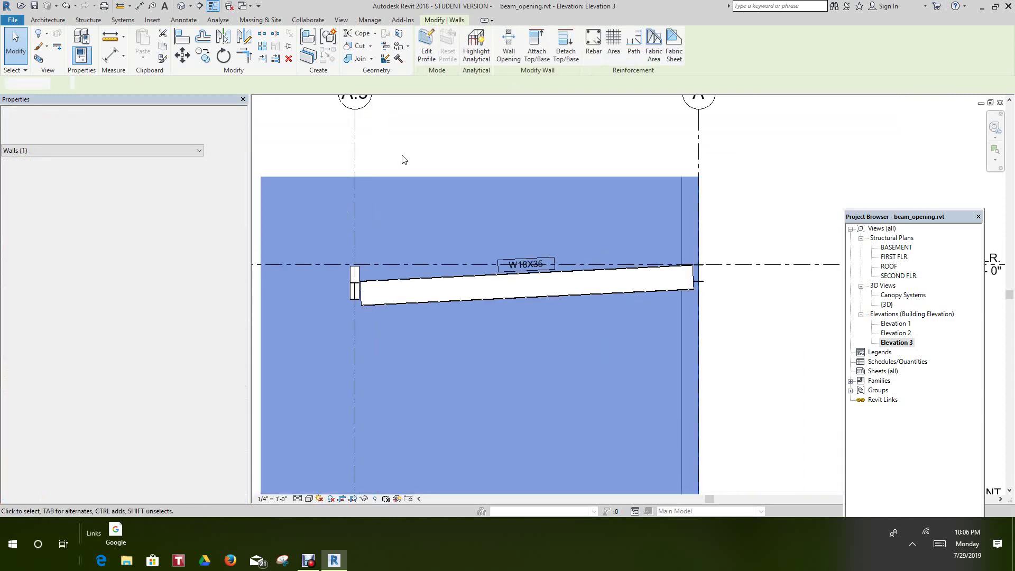
left_click(404, 159)
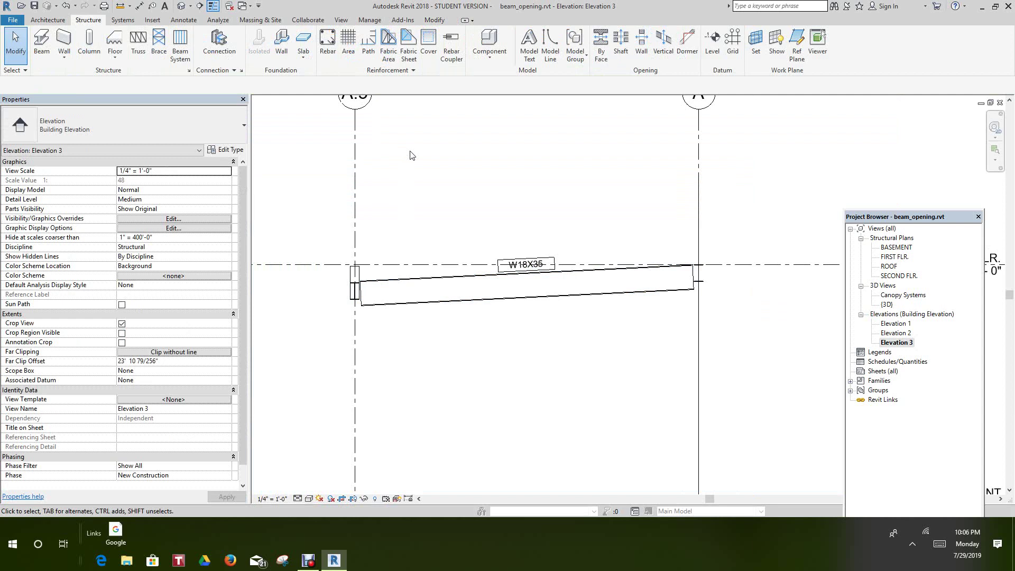
scroll(501, 197, "down", 2)
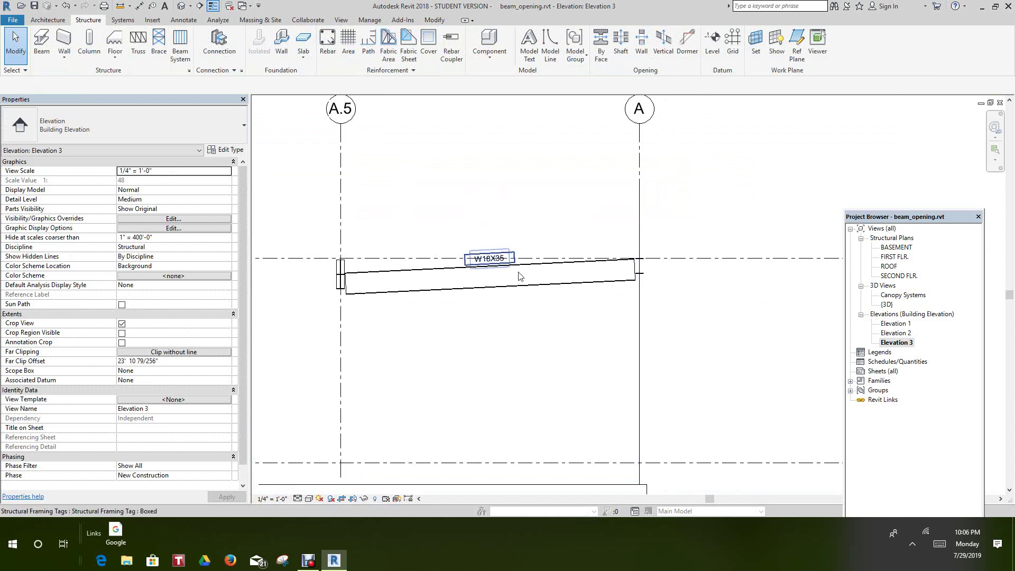
scroll(467, 225, "down", 1)
middle_click_drag(467, 225, 429, 222)
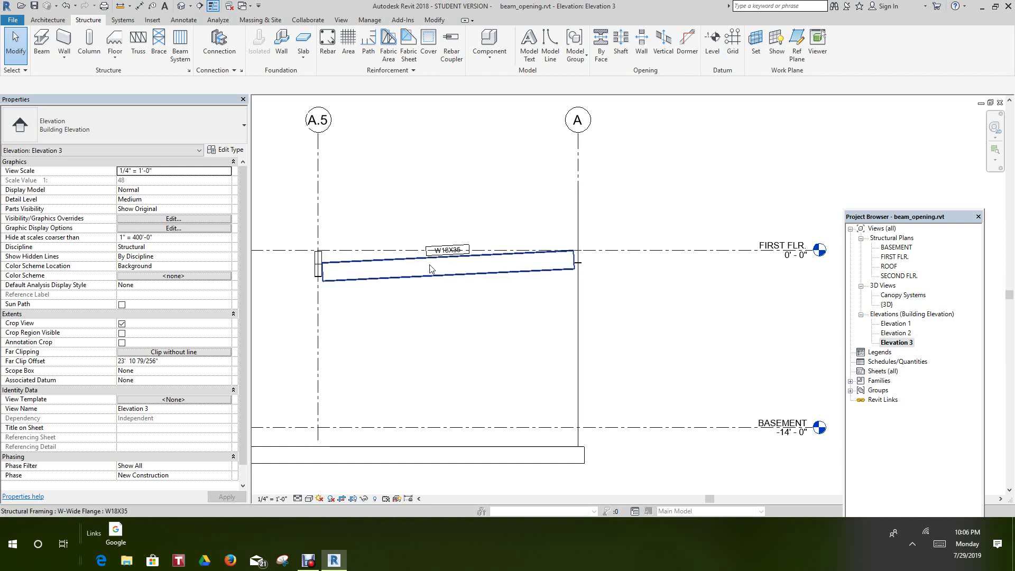
scroll(552, 268, "up", 1)
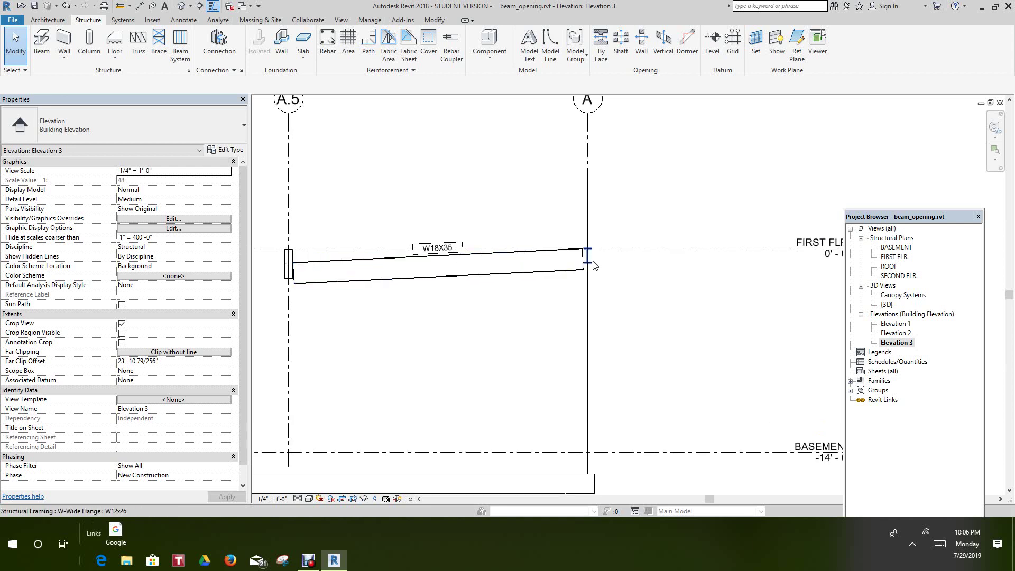
Give the W12x26 stub at grid A an End Level Offset of -1'.
left_click(593, 265)
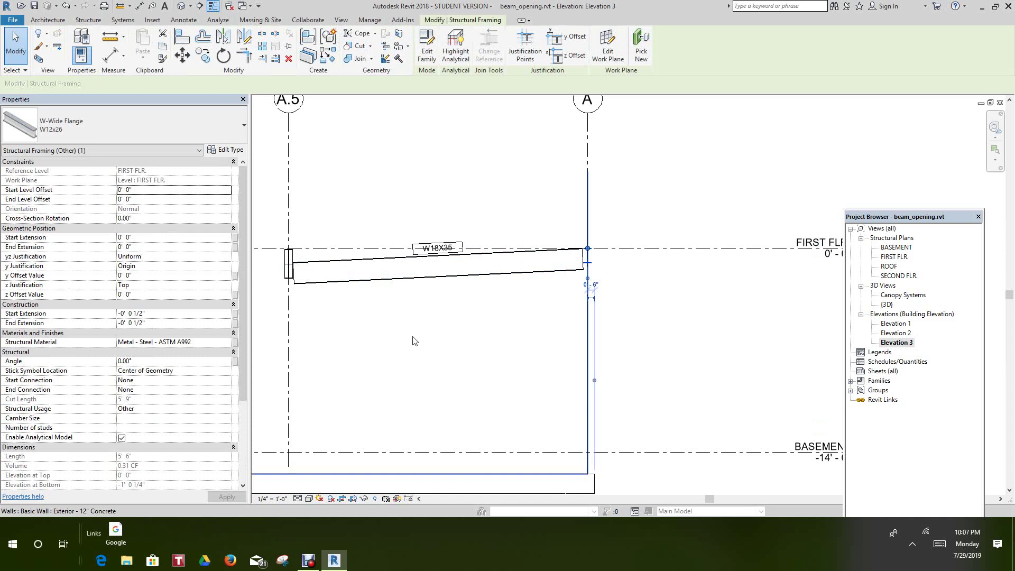
left_click(592, 274)
left_click(666, 212)
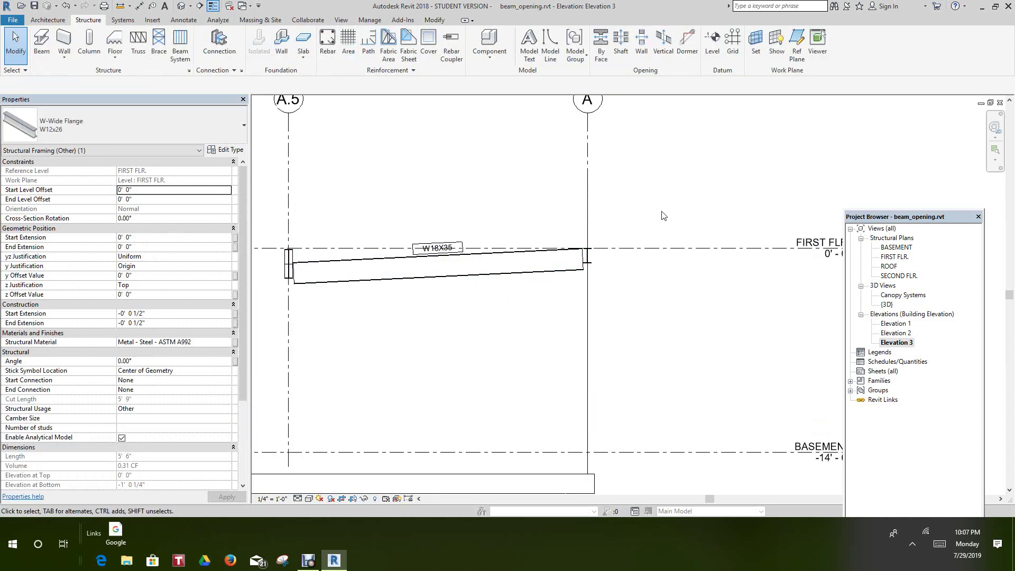
scroll(594, 268, "up", 2)
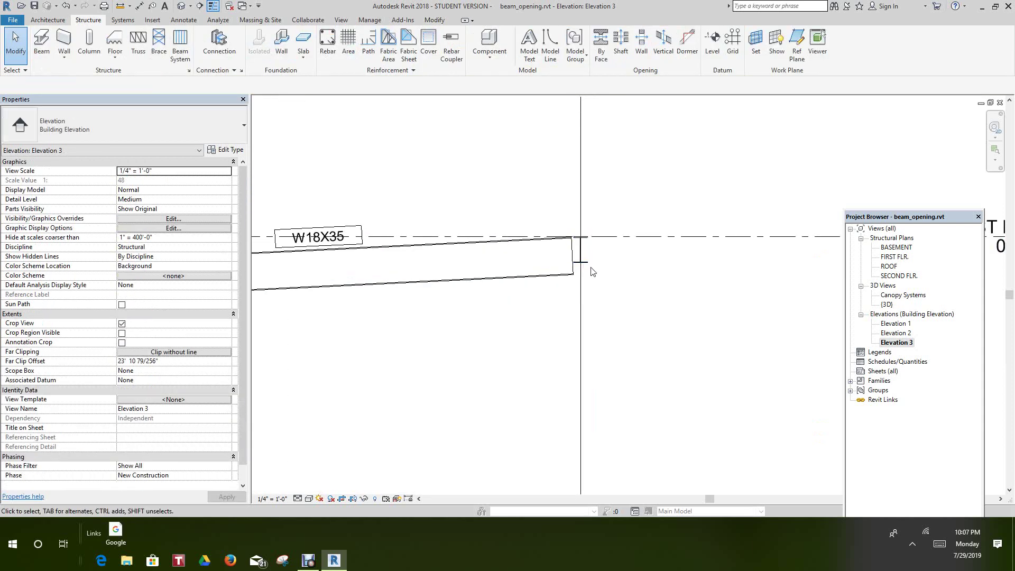
left_click(586, 266)
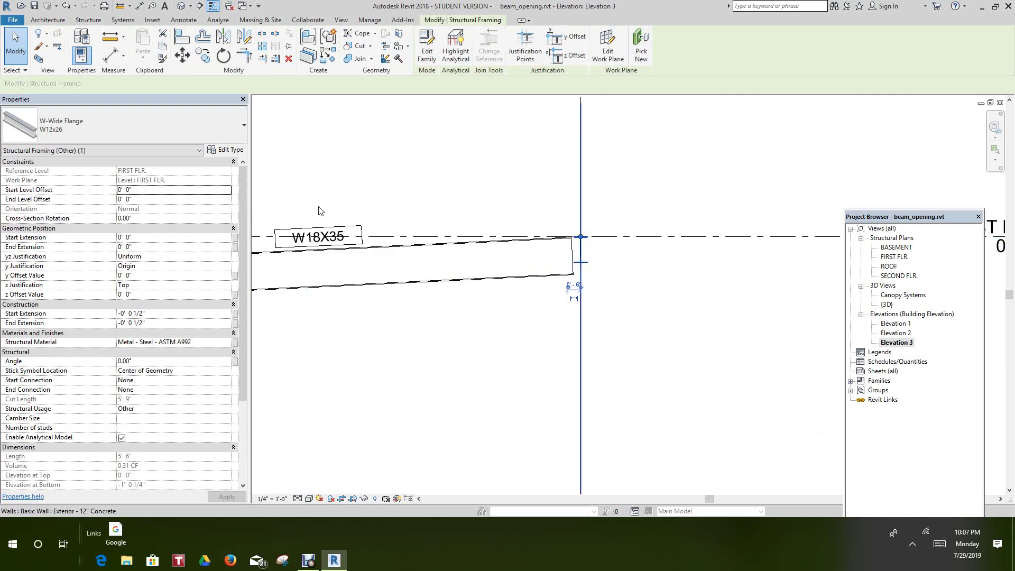
left_click(144, 201)
type("-1")
key("Return")
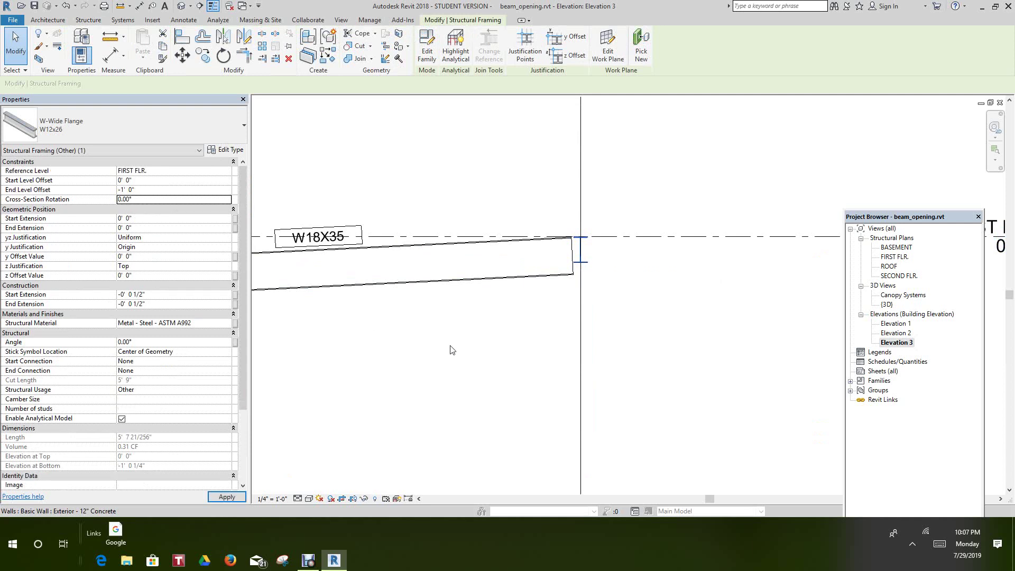
Clear the selection and center the beam and grid lines in view.
left_click(452, 196)
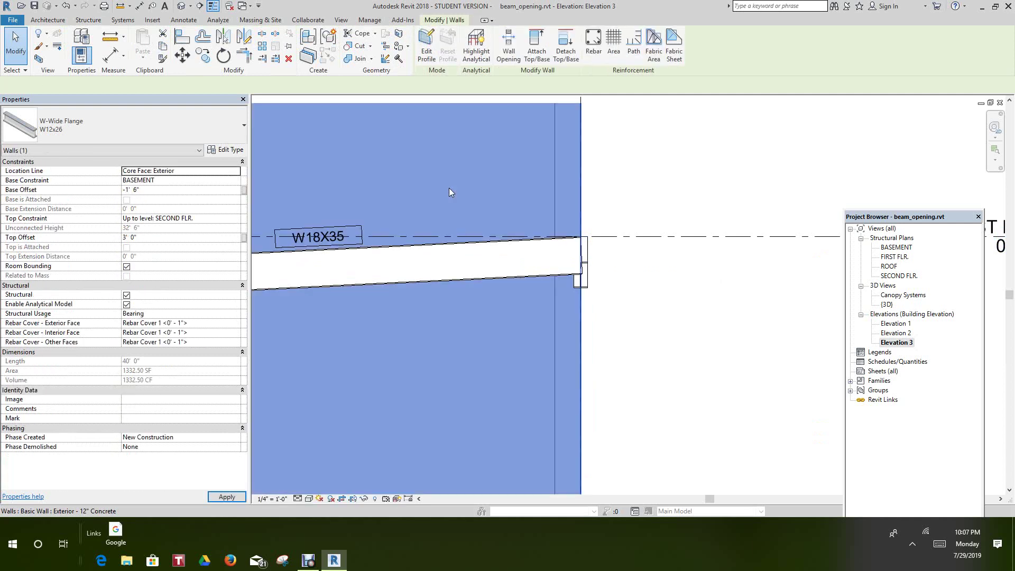
left_click(663, 306)
scroll(663, 308, "down", 2)
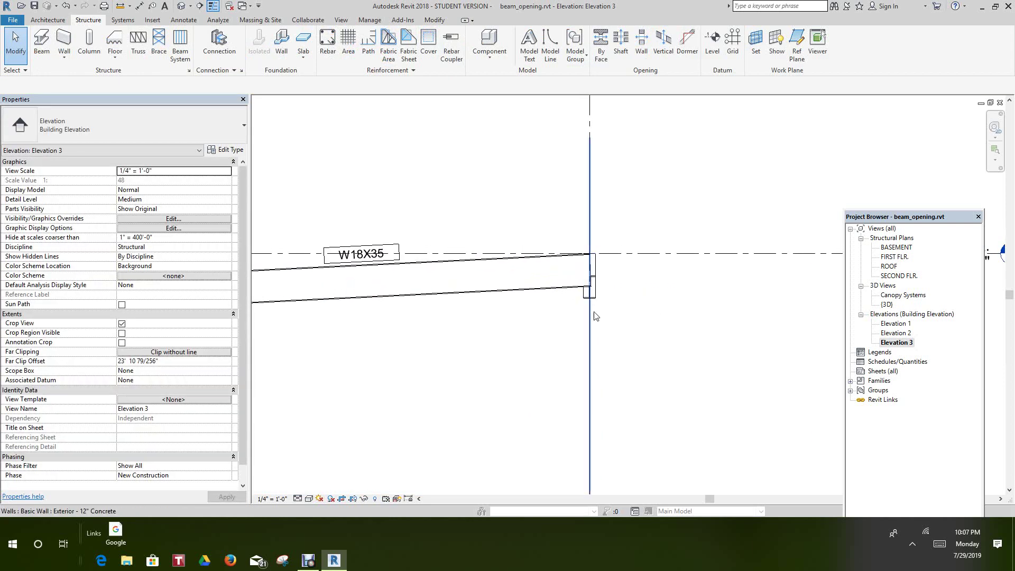
middle_click_drag(657, 308, 743, 290)
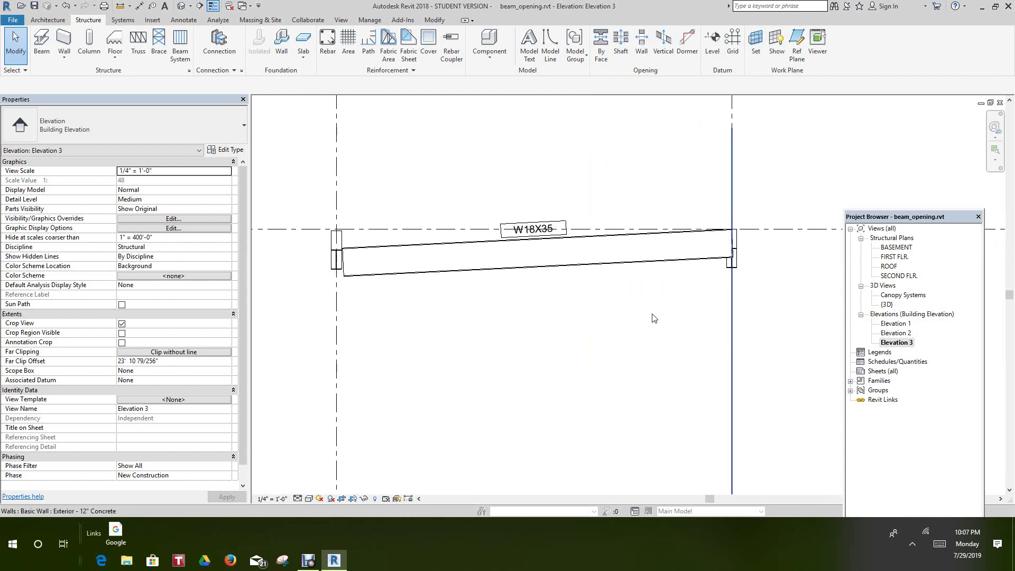
scroll(654, 318, "down", 1)
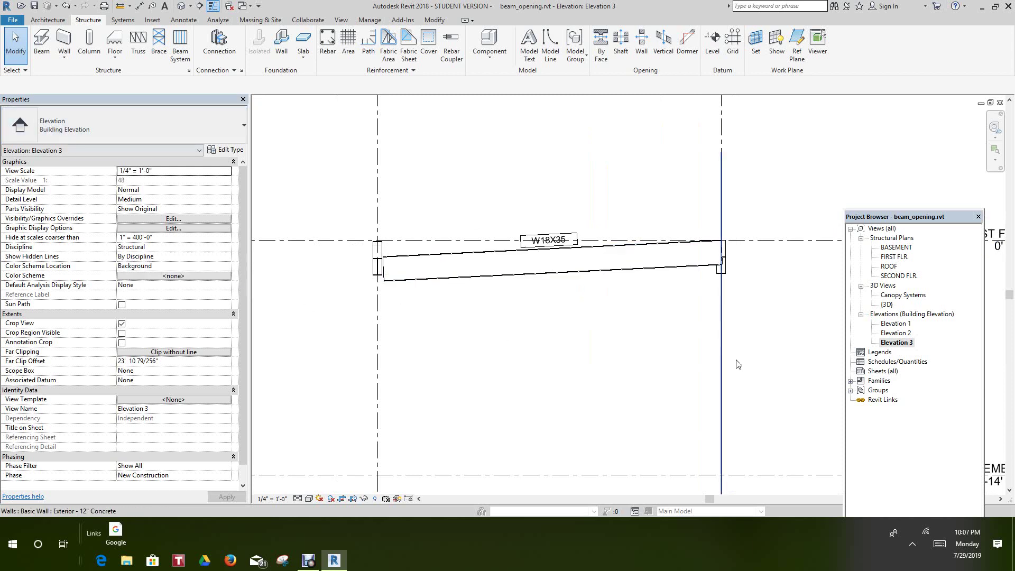
Open the Canopy Systems 3D view and zoom in on the W18x35 beam.
double_click(914, 296)
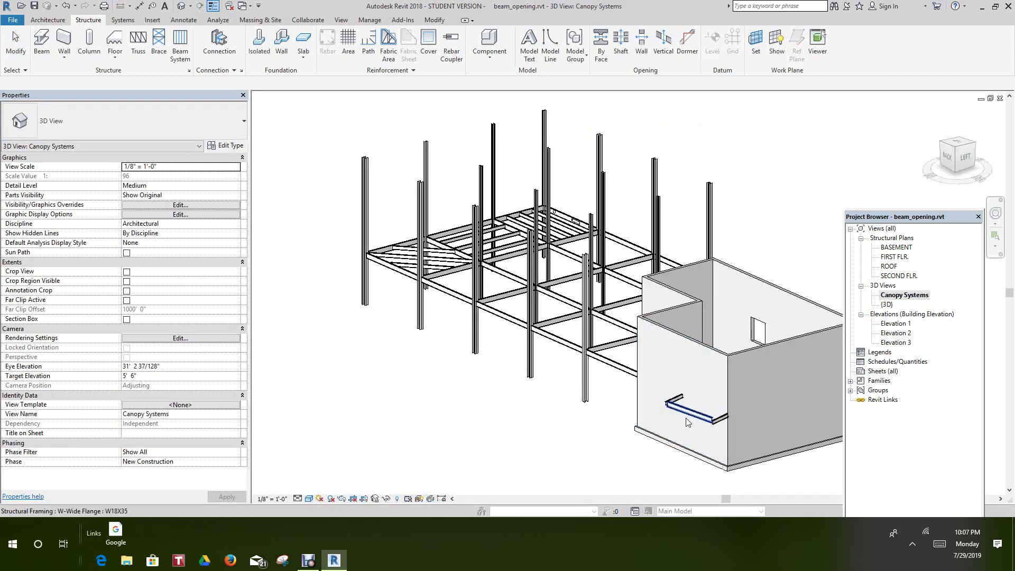
mouse_move(672, 334)
middle_mouse_down()
mouse_move(521, 391)
mouse_move(497, 420)
mouse_move(474, 378)
middle_mouse_up()
scroll(497, 420, "up", 1)
scroll(497, 420, "up", 2)
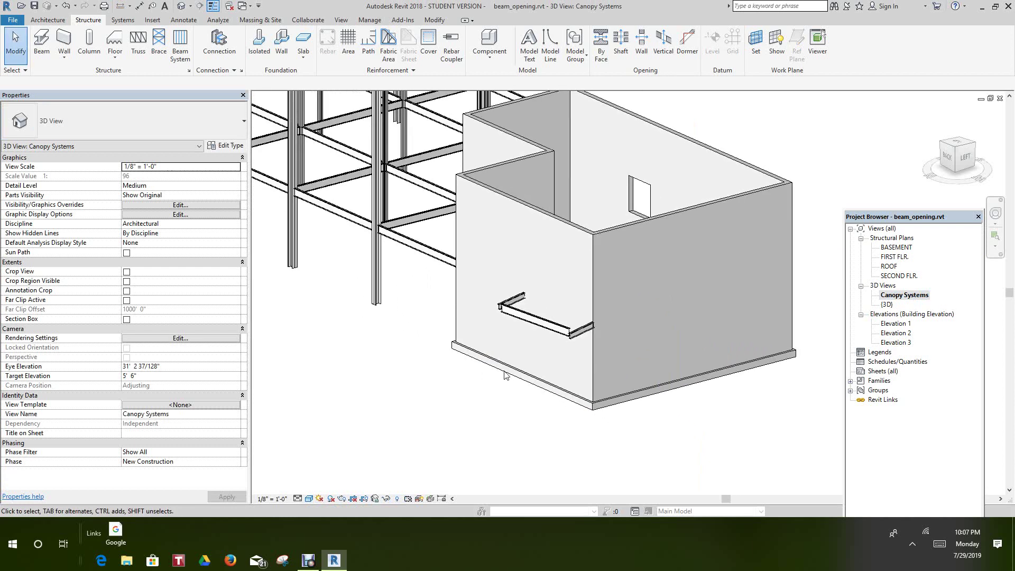
scroll(552, 332, "up", 1)
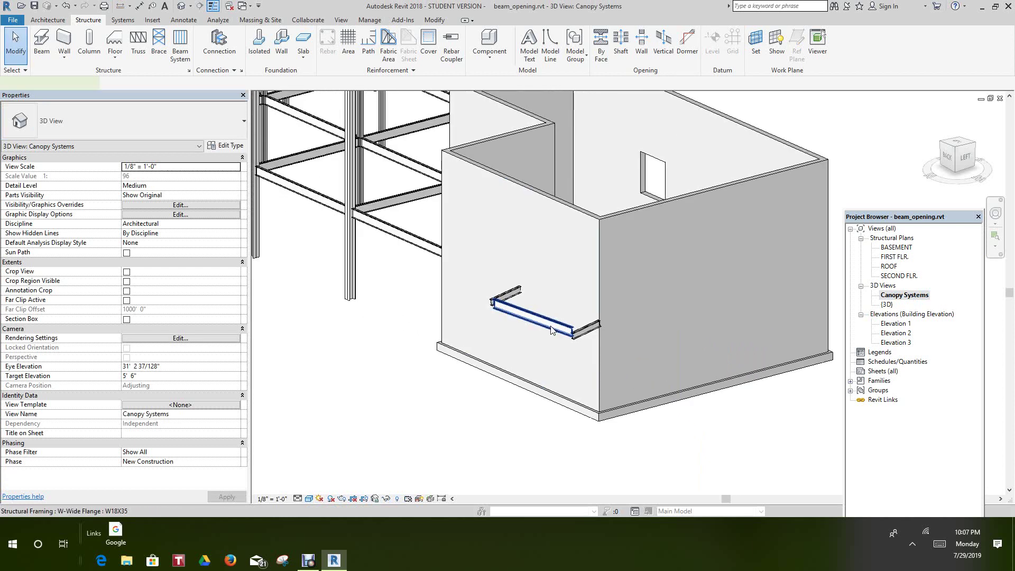
left_click(551, 330)
scroll(549, 330, "up", 2)
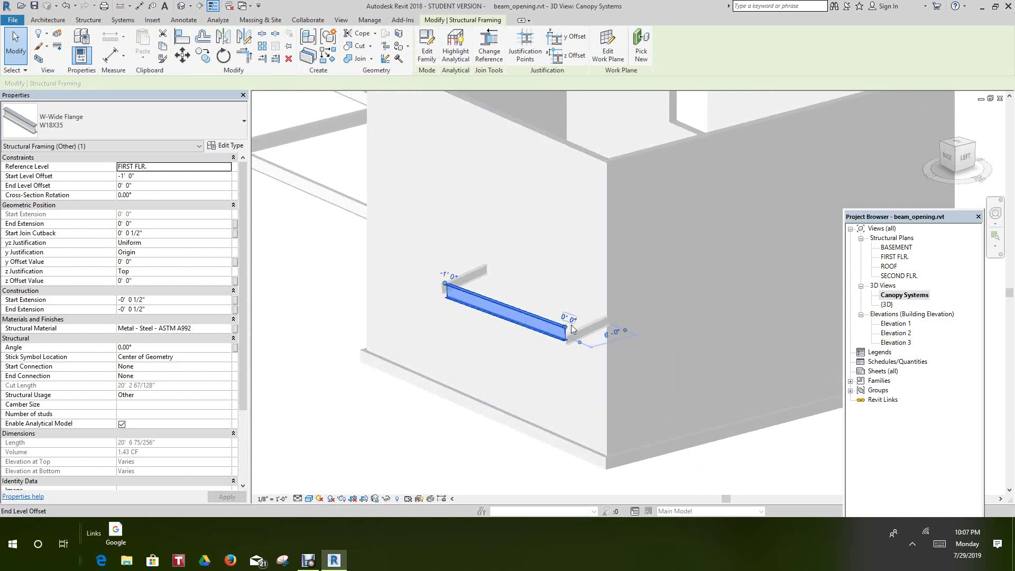
left_click_drag(571, 326, 572, 323)
key("Escape")
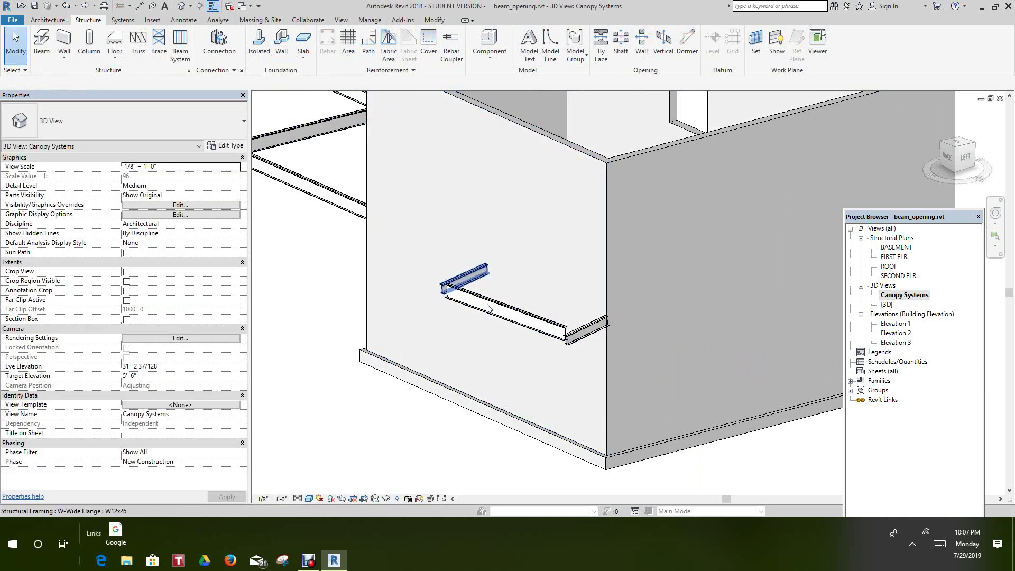
Set the long W18x35 beam's End Level Offset to -1' and deselect it.
left_click(515, 323)
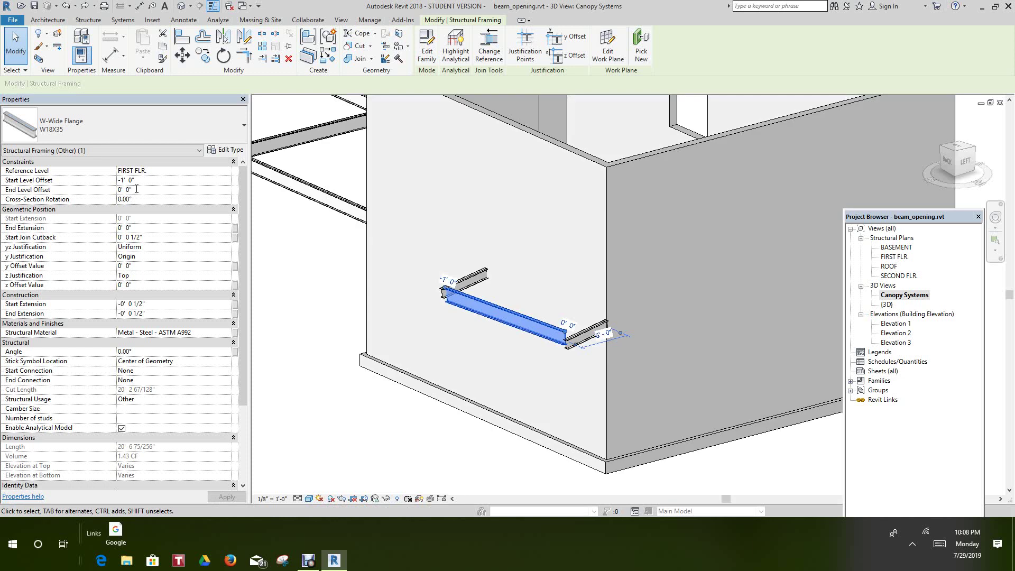
left_click(127, 190)
type("-1")
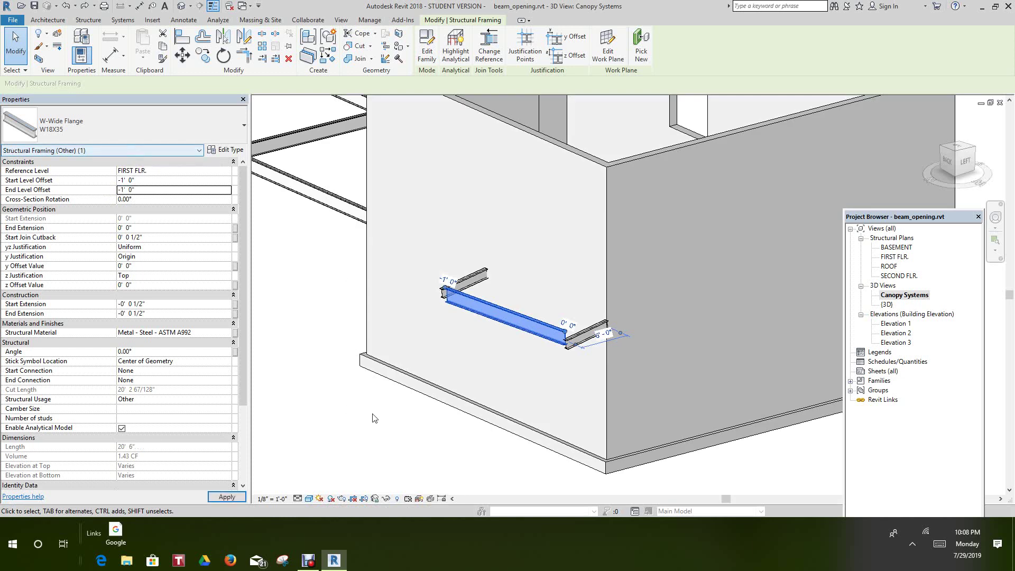
left_click(374, 417)
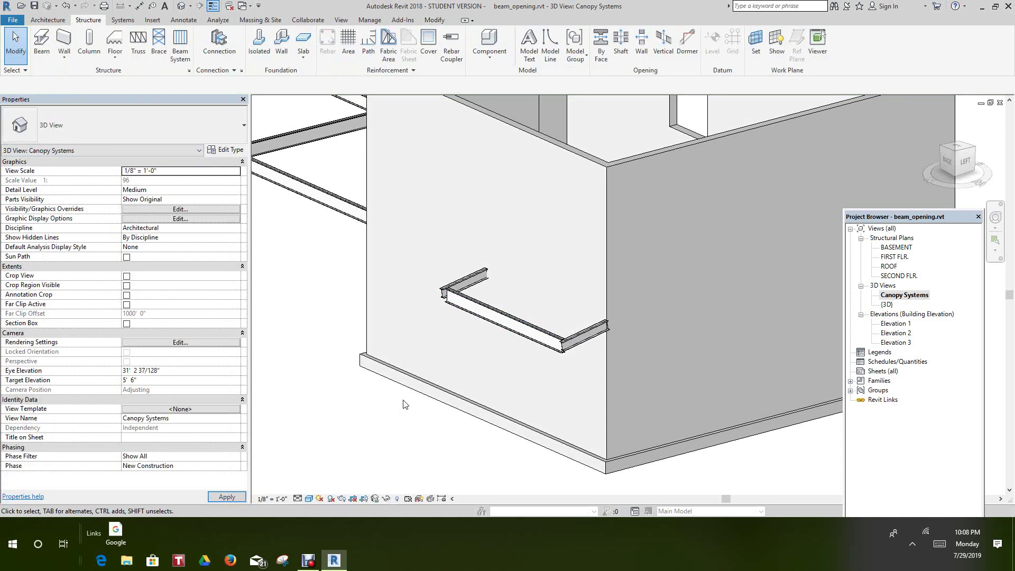
scroll(543, 336, "up", 4)
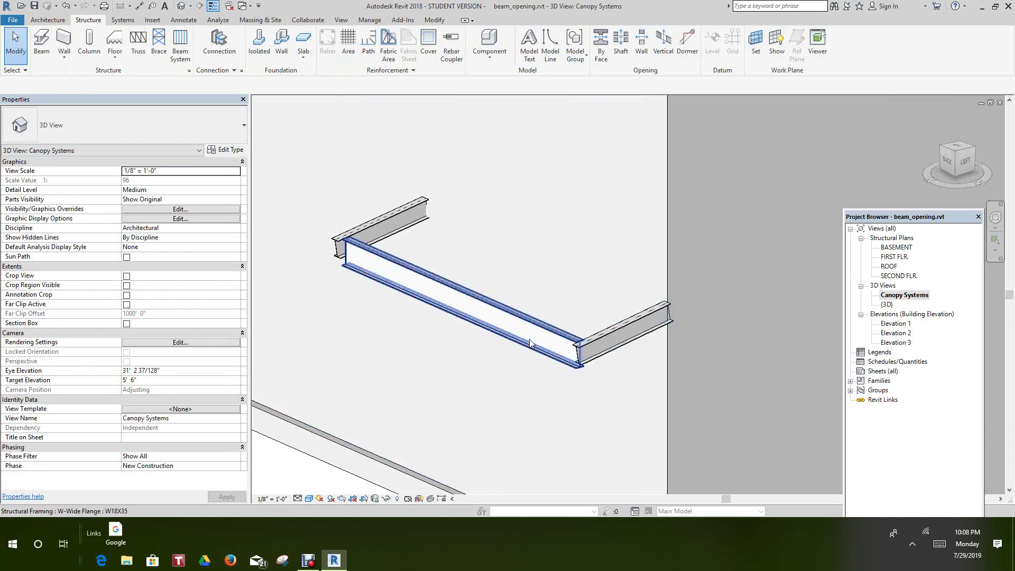
scroll(534, 338, "down", 2)
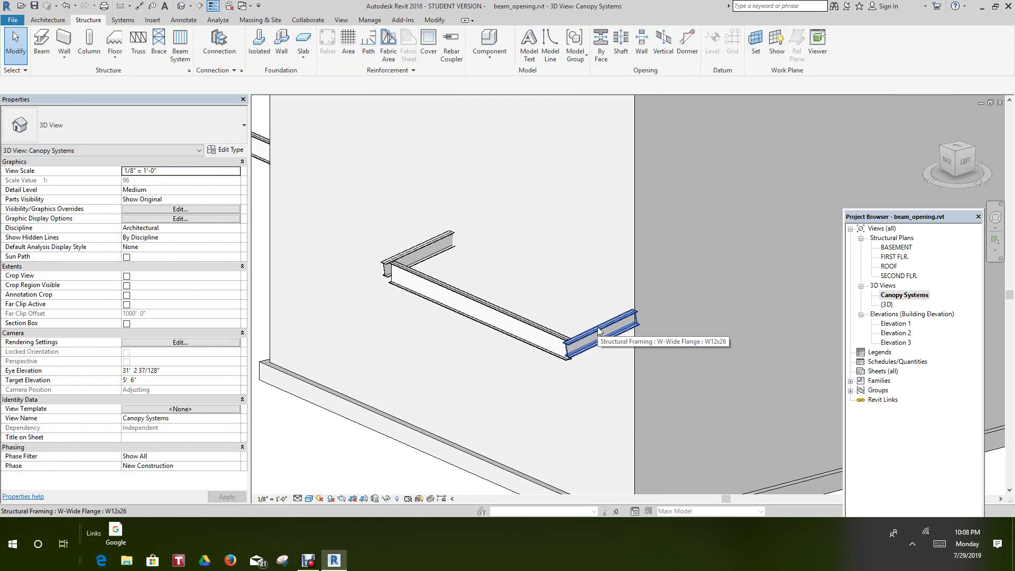
middle_click_drag(713, 254, 909, 139, "shift")
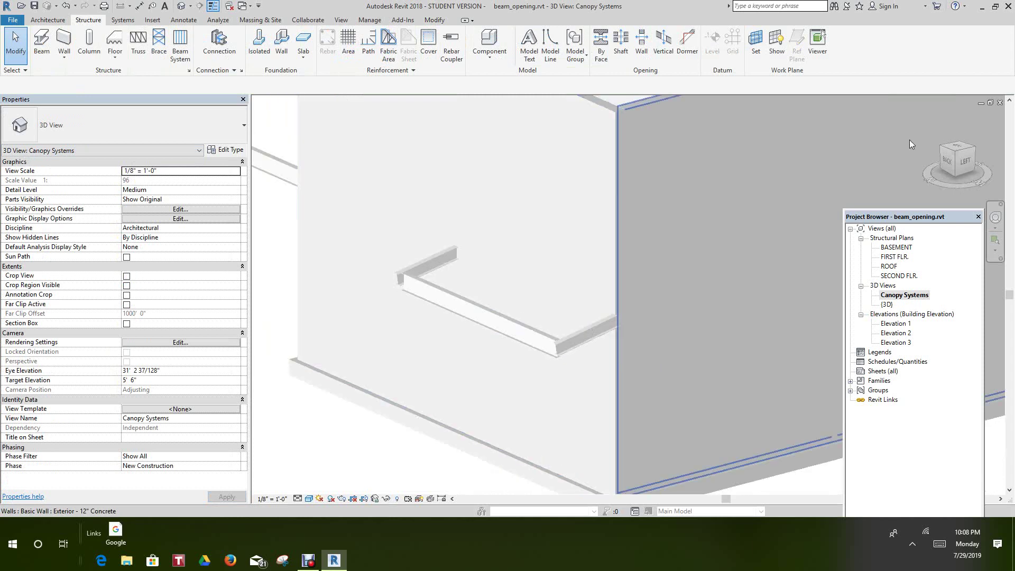
left_click(946, 160)
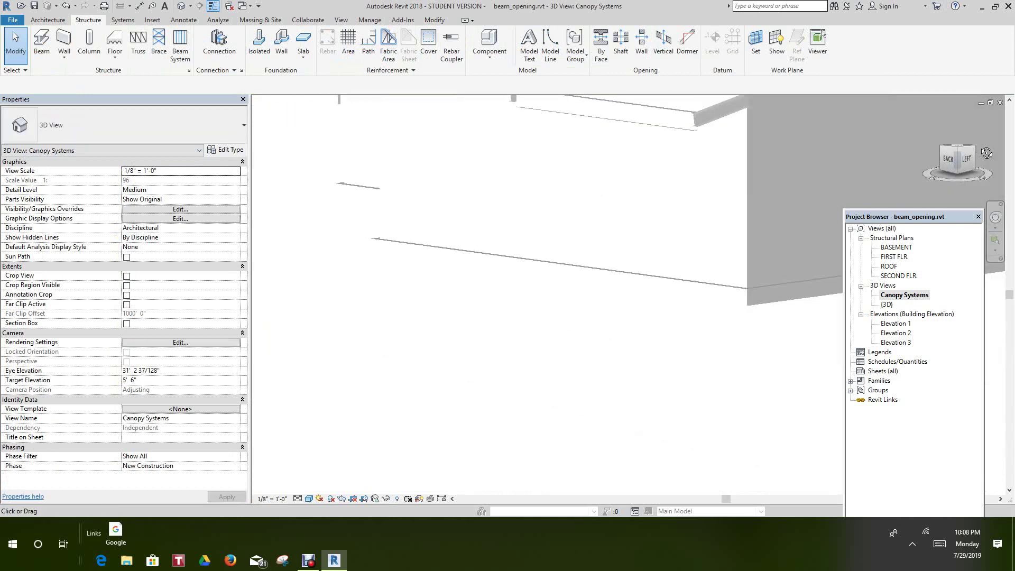
middle_click_drag(261, 176, 296, 222, "shift")
scroll(687, 238, "up", 5)
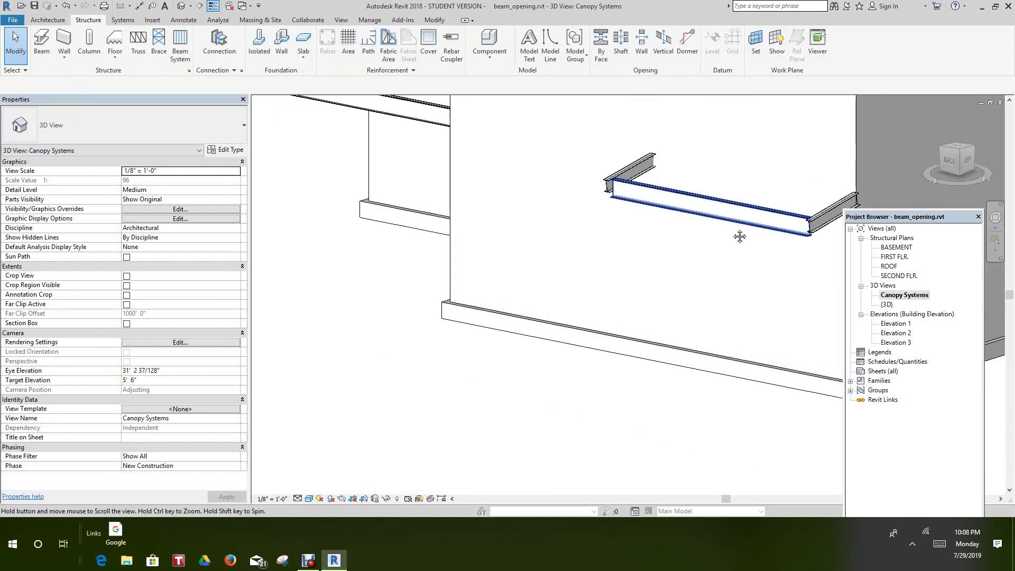
middle_click_drag(567, 245, 521, 244, "shift")
scroll(638, 247, "up", 3)
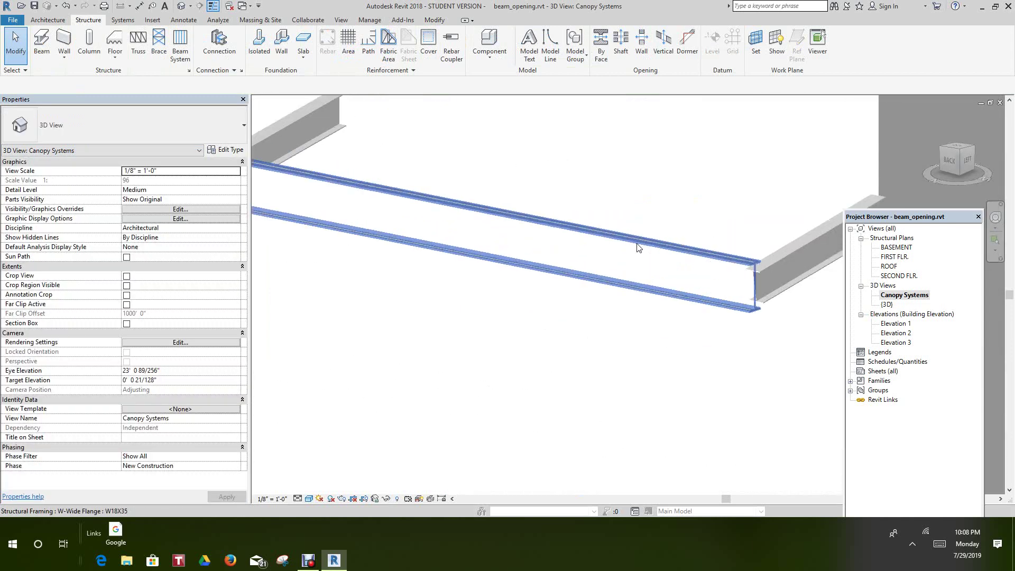
scroll(639, 296, "down", 3)
mouse_move(946, 164)
left_mouse_down()
mouse_move(989, 155)
mouse_move(935, 160)
mouse_move(947, 159)
left_mouse_up()
middle_click_drag(946, 159, 668, 335)
scroll(637, 317, "down", 5)
scroll(663, 307, "up", 5)
scroll(323, 288, "up", 4)
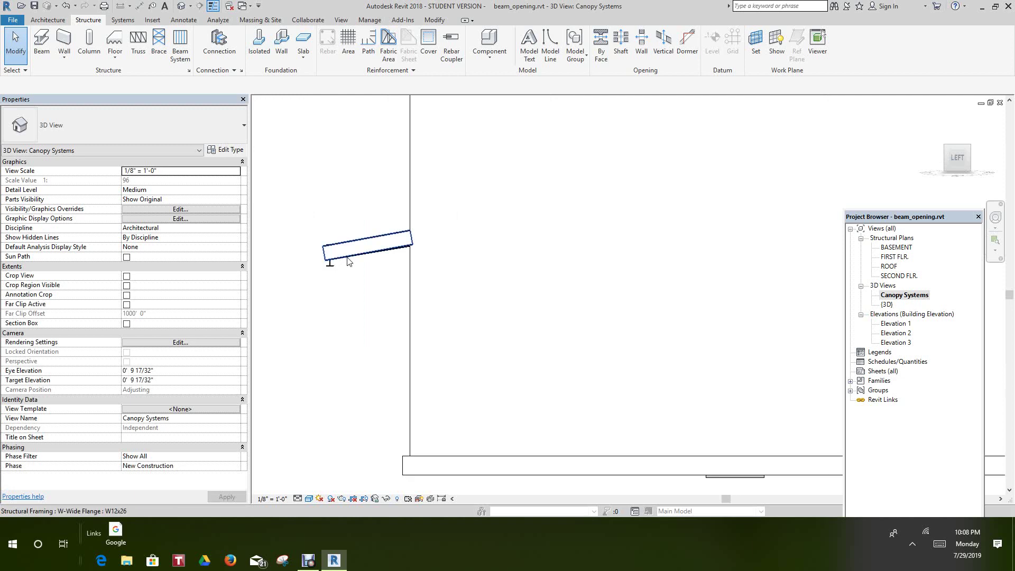
scroll(345, 267, "up", 3)
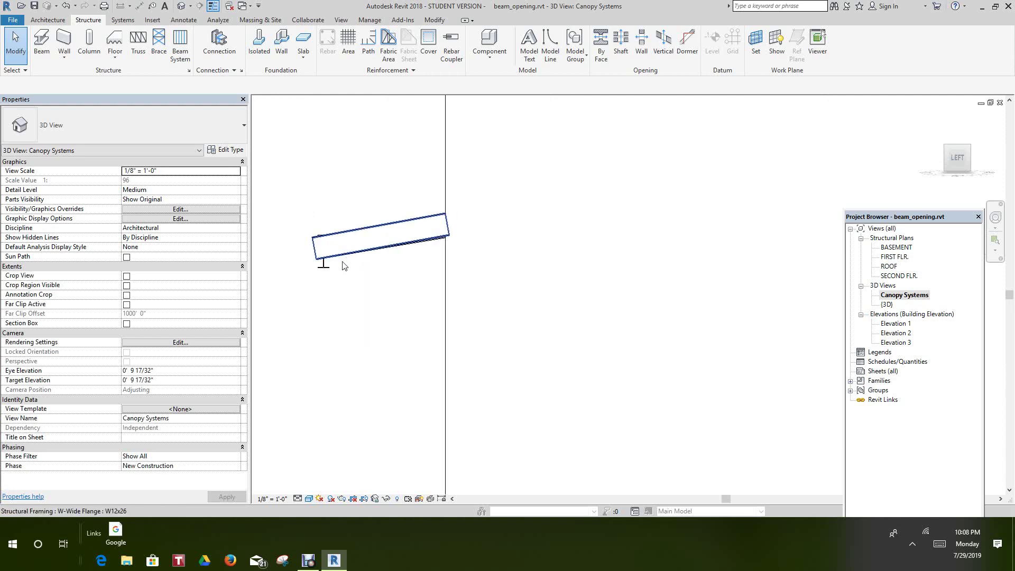